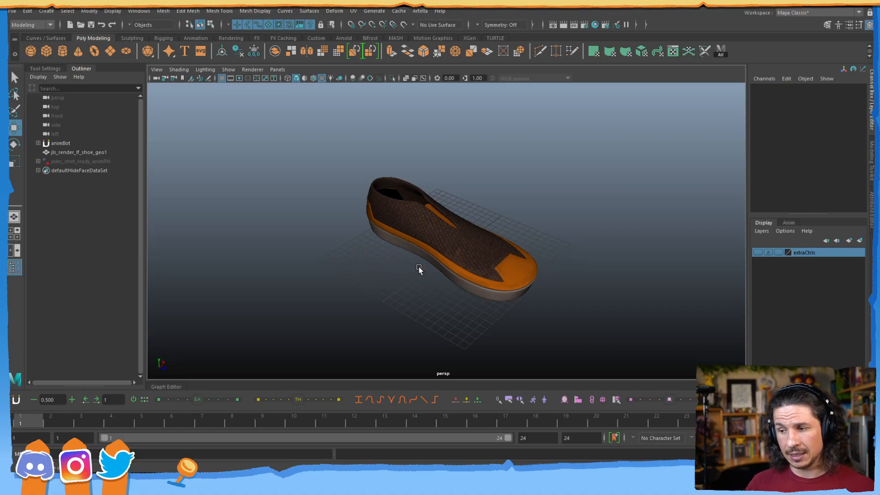
Orbit and zoom to frame the sneaker, then select the shoe mesh.
alt+drag(399, 223, 429, 195)
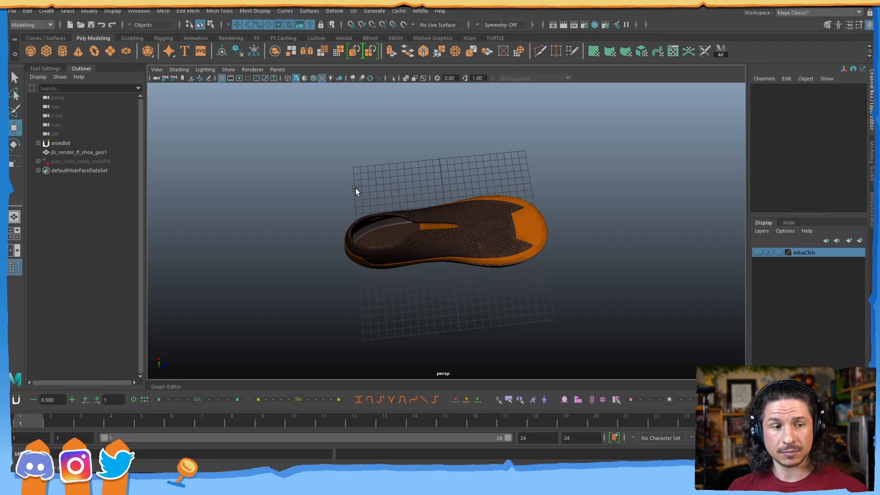
alt+drag(397, 243, 399, 212)
alt+right_drag(399, 212, 537, 211)
alt+drag(537, 211, 452, 196)
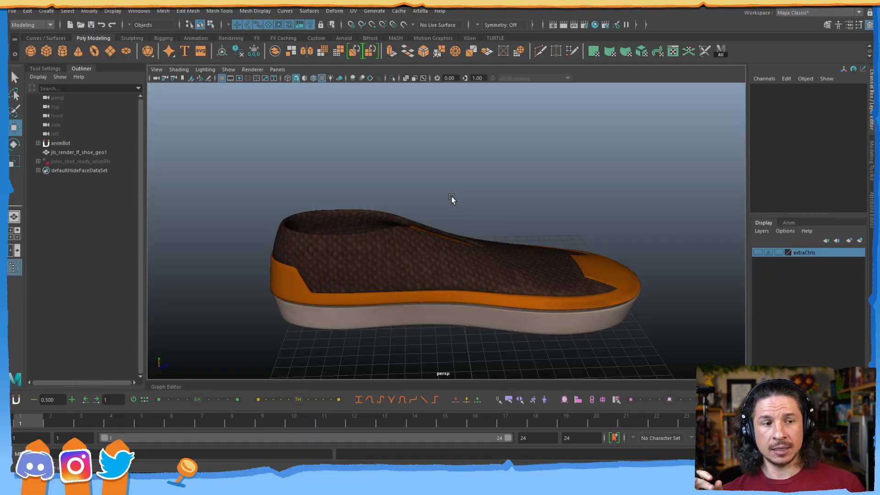
alt+drag(501, 192, 509, 202)
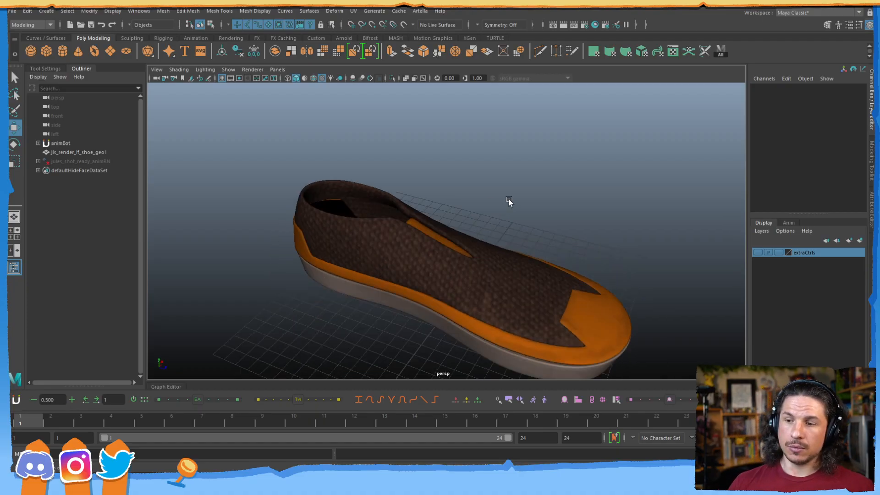
click(450, 293)
alt+right_drag(450, 292, 415, 250)
alt+drag(414, 250, 368, 285)
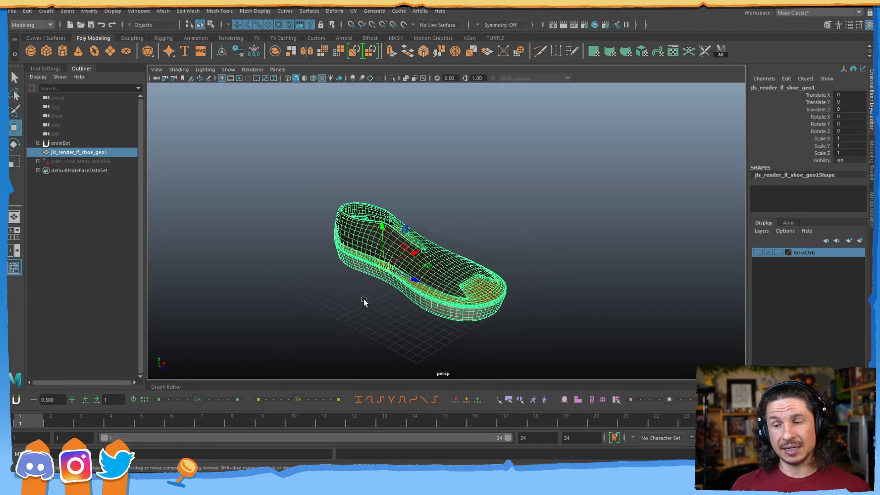
Reselect the shoe mesh and bring up the Deform menu's list of deformers.
click(334, 11)
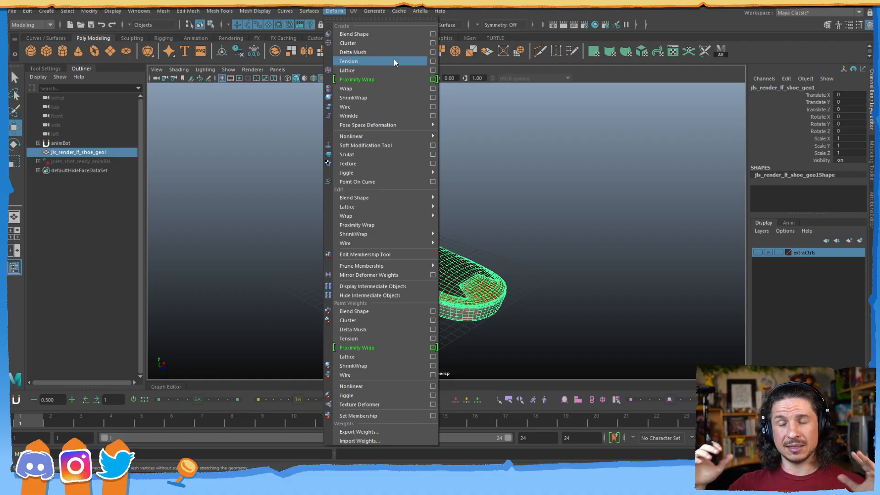
click(307, 216)
click(393, 244)
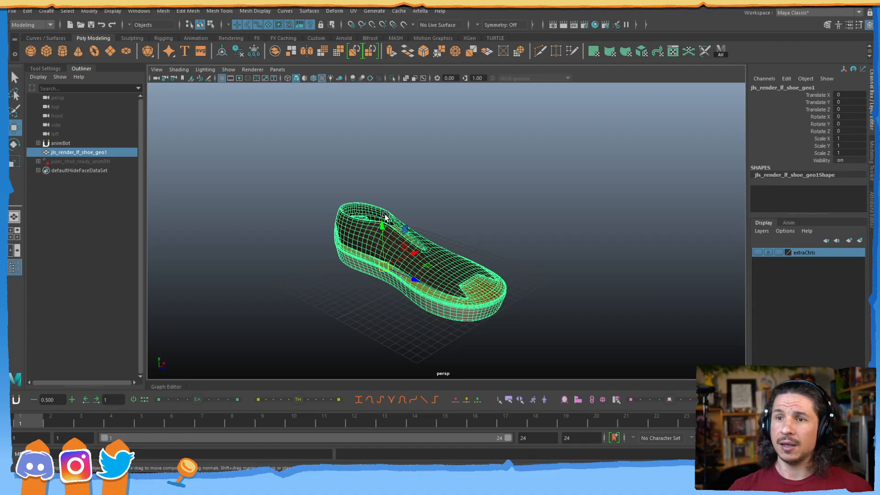
click(336, 11)
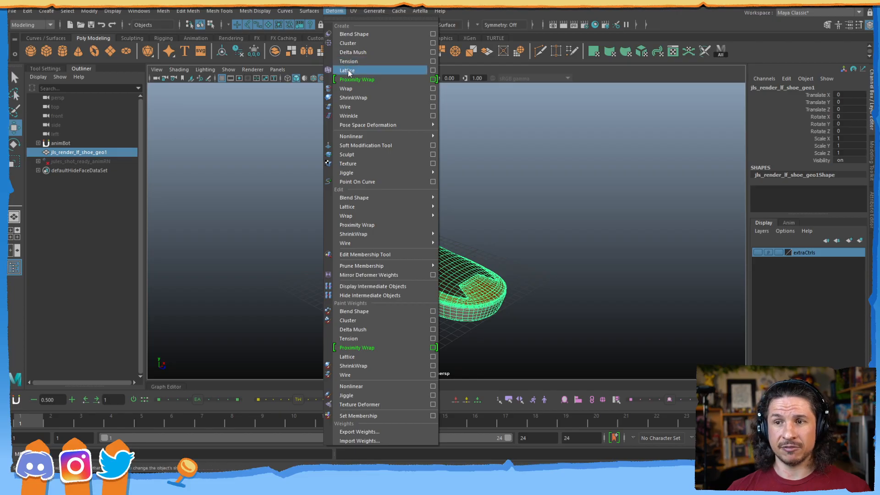
click(268, 129)
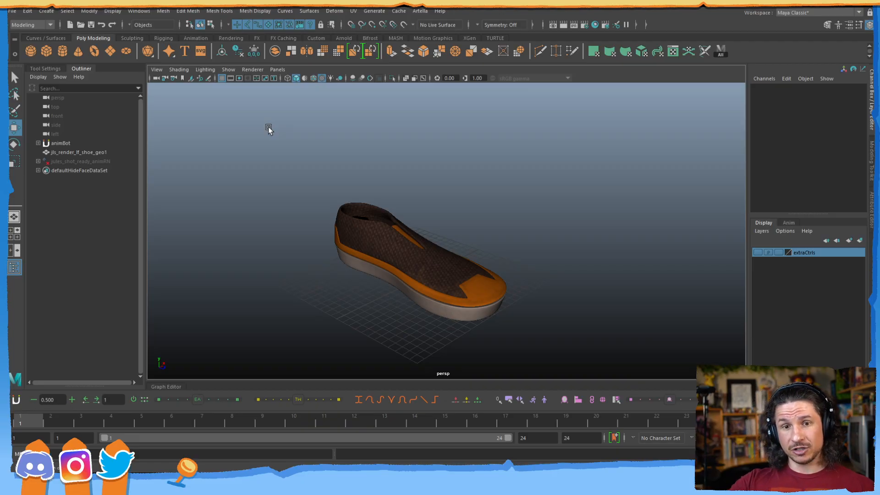
click(337, 13)
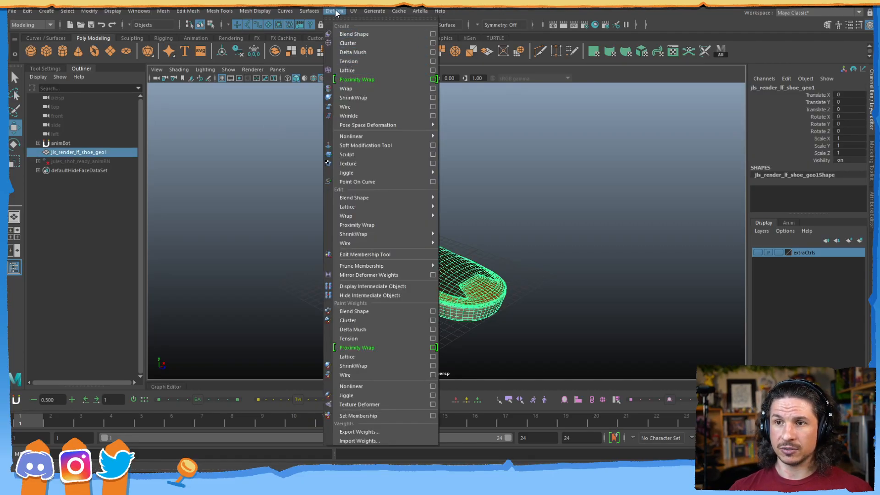
Wrap the shoe in a lattice deformer and test-pull a top lattice point, then undo it.
click(364, 71)
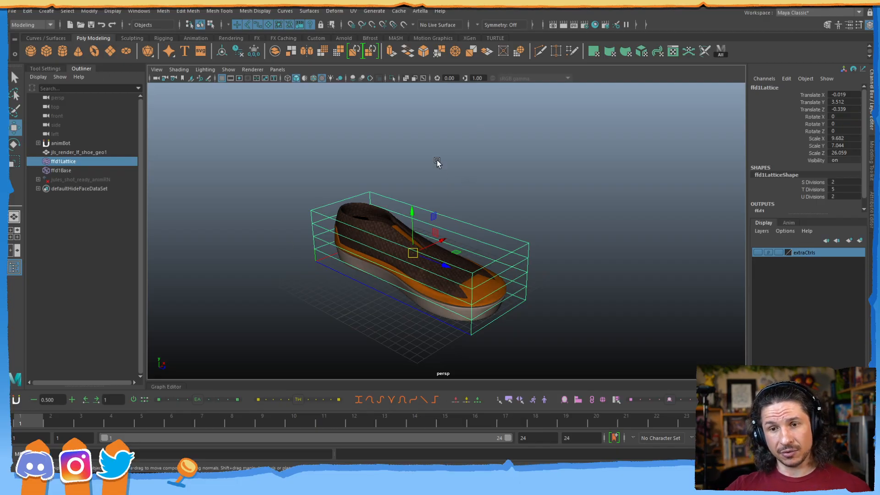
alt+drag(437, 160, 472, 190)
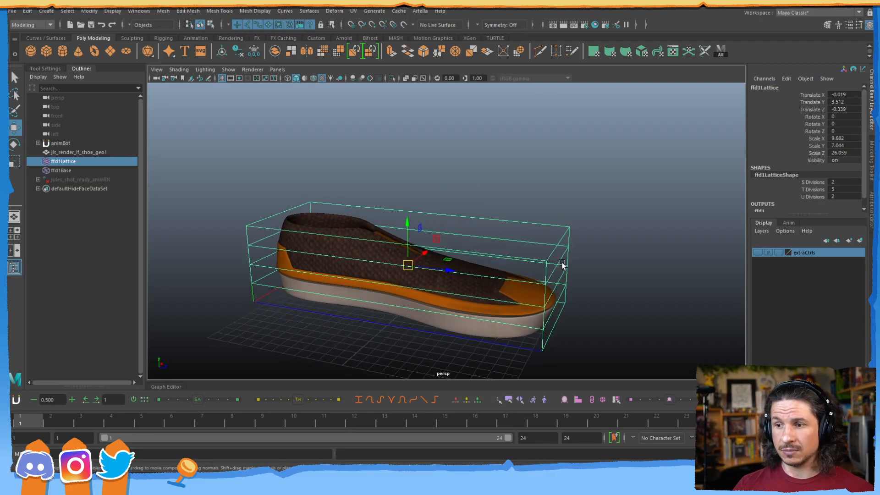
right_drag(534, 241, 535, 219)
click(570, 227)
drag(574, 230, 557, 198)
key(ctrl+z)
Test-reshape the toe with the front lattice points, then undo back to the original shoe in object mode.
drag(527, 249, 556, 343)
drag(545, 297, 526, 267)
drag(507, 355, 556, 323)
drag(543, 335, 458, 352)
drag(460, 298, 459, 335)
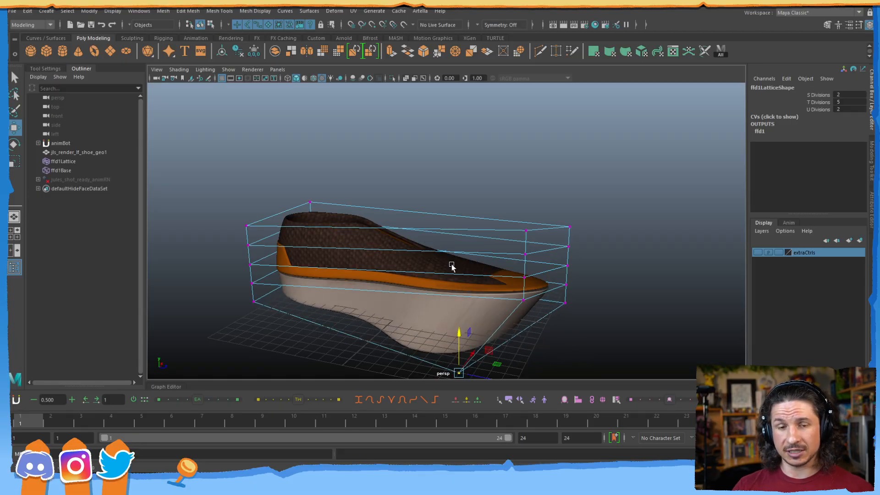
key(ctrl+z)
key(ctrl+z)
key(ctrl+z)
key(ctrl+z)
key(ctrl+z)
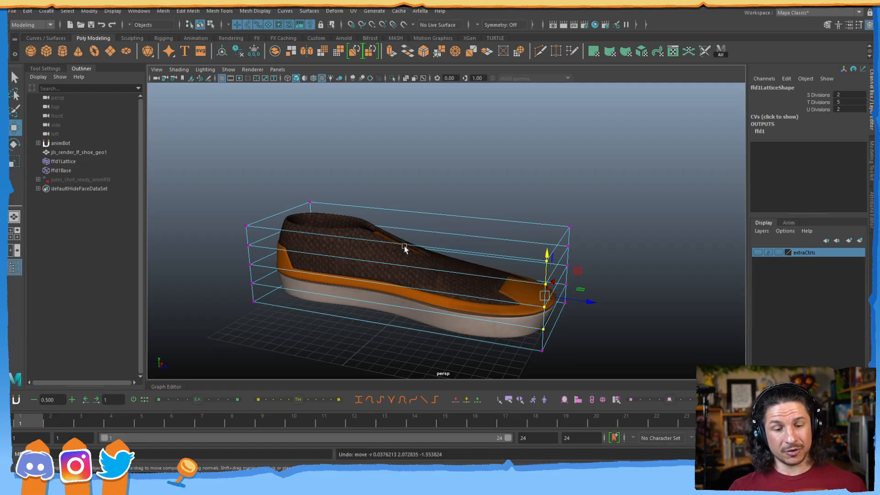
key(F8)
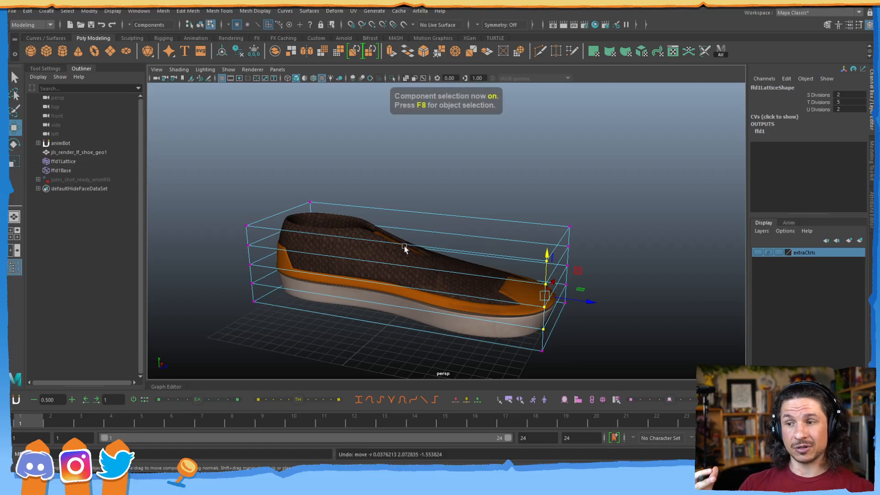
key(F8)
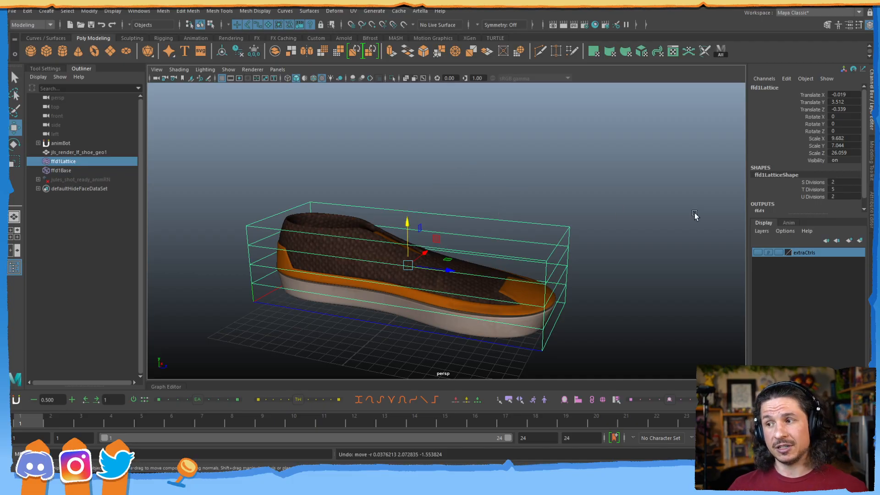
Set the lattice's S Divisions to 2 and U Divisions to 4 in the Channel Box.
click(817, 183)
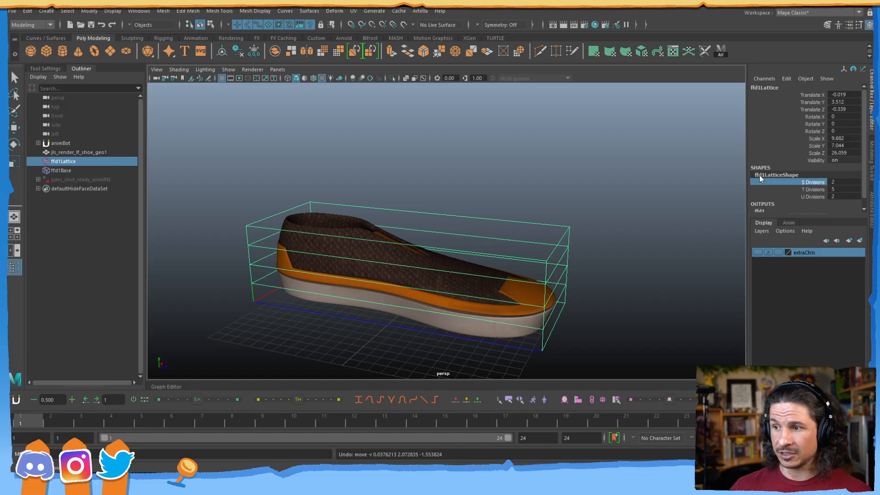
middle_drag(852, 188, 866, 174)
double_click(849, 182)
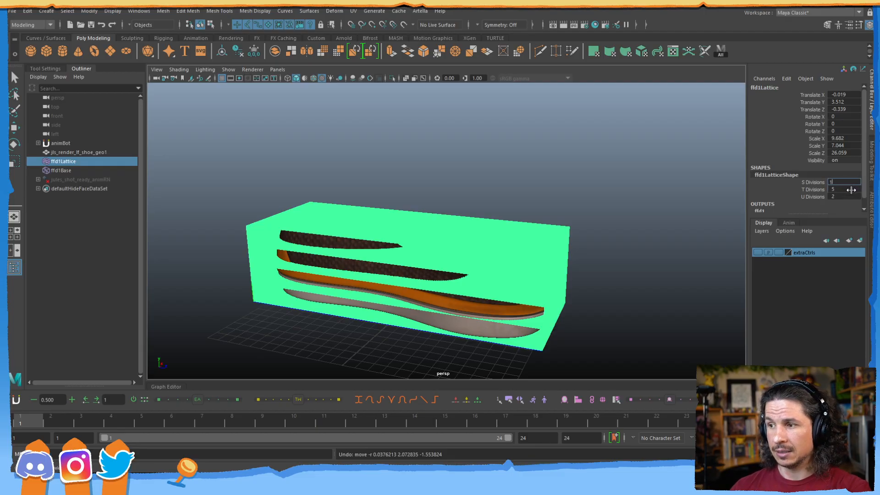
key(Return)
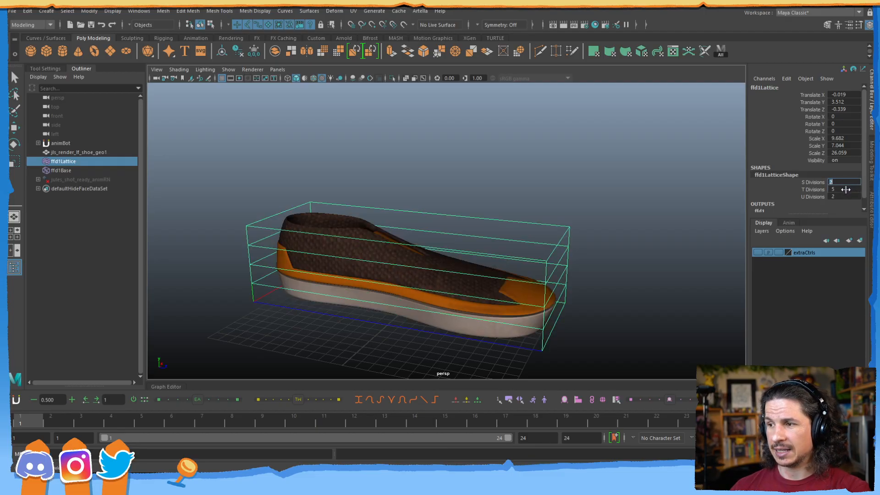
click(836, 196)
middle_drag(836, 196, 839, 192)
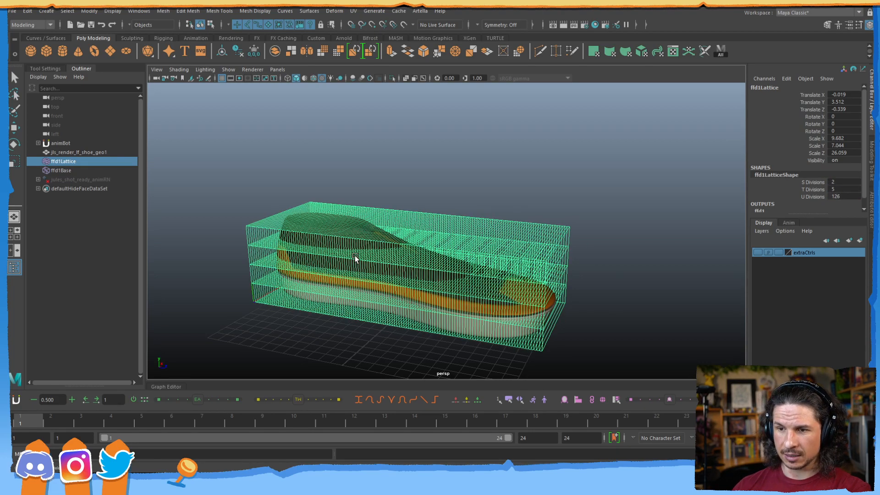
click(849, 196)
text(4)
key(Return)
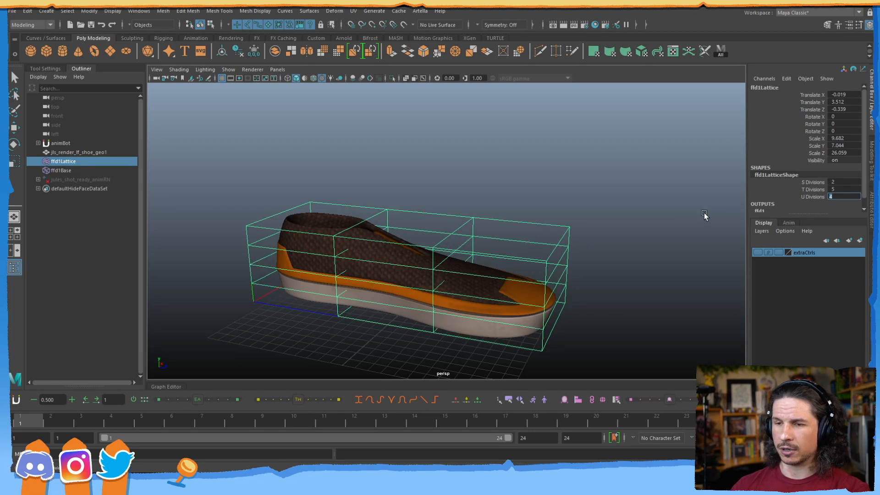
Set the lattice's T Divisions to 2 and view the 2×2×4 lattice from a three-quarter angle.
alt+drag(401, 255, 370, 214)
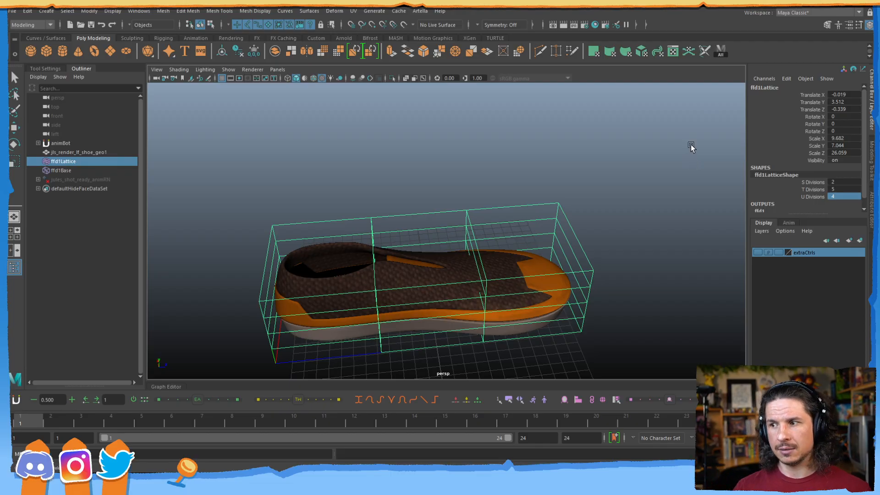
double_click(835, 190)
text(2)
key(Return)
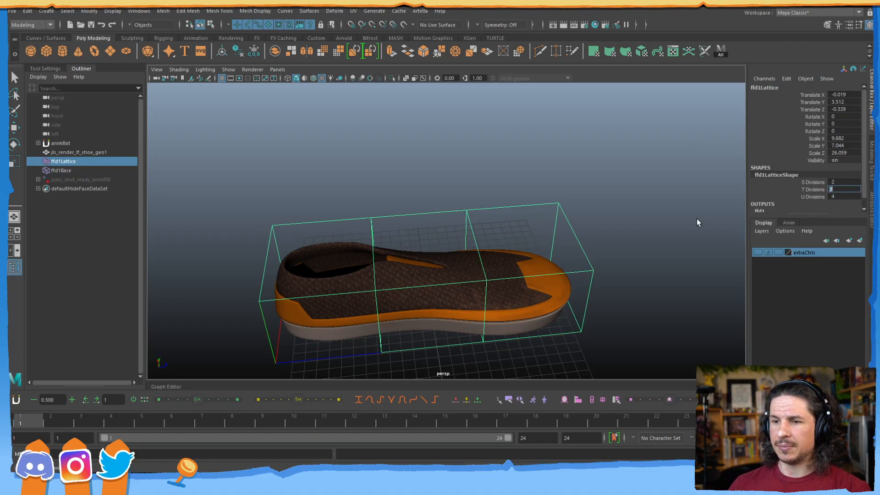
alt+drag(443, 286, 350, 262)
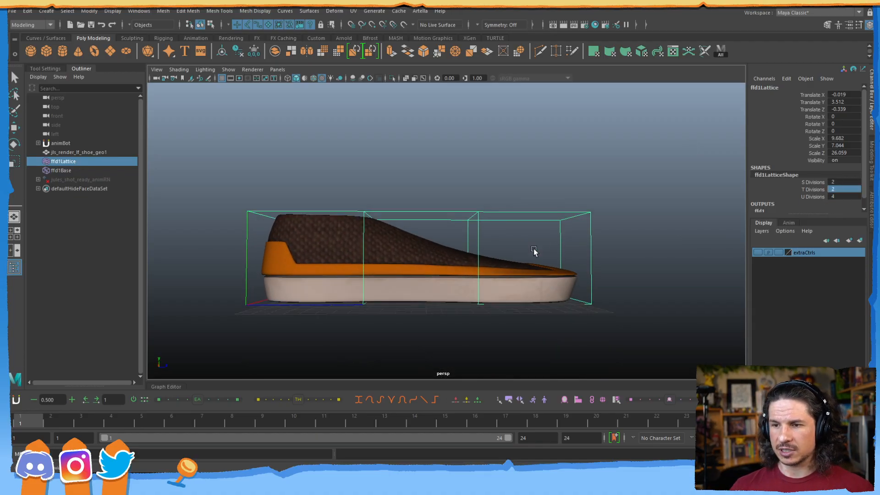
alt+drag(549, 248, 419, 272)
right_drag(341, 246, 339, 225)
key(w)
drag(245, 191, 294, 280)
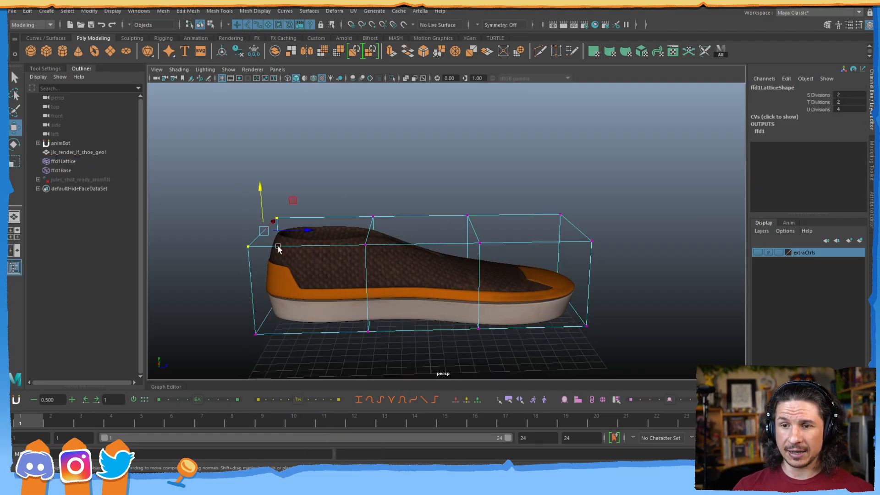
key(r)
alt+drag(295, 249, 326, 203)
key(w)
key(ctrl+z)
key(ctrl+z)
drag(328, 257, 404, 192)
alt+drag(403, 193, 371, 210)
key(r)
drag(403, 186, 434, 170)
key(ctrl+z)
alt+drag(374, 246, 393, 192)
key(w)
key(Right)
drag(493, 202, 506, 165)
key(ctrl+z)
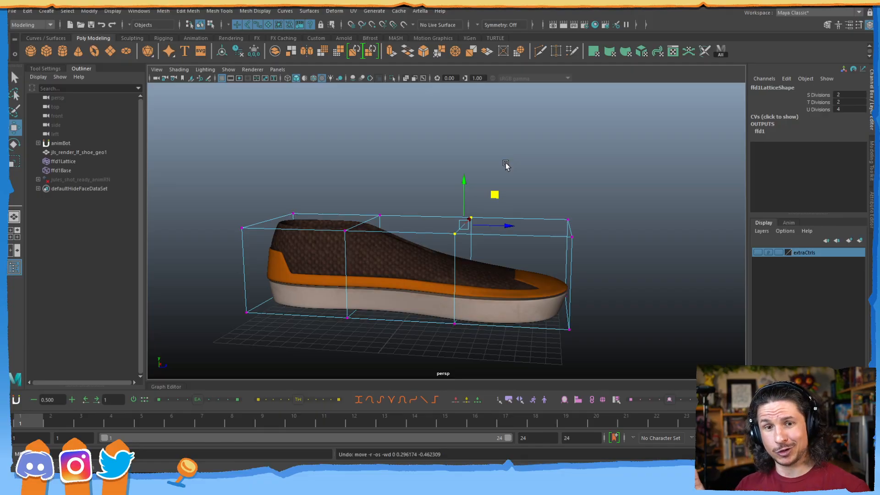
key(F8)
key(F8)
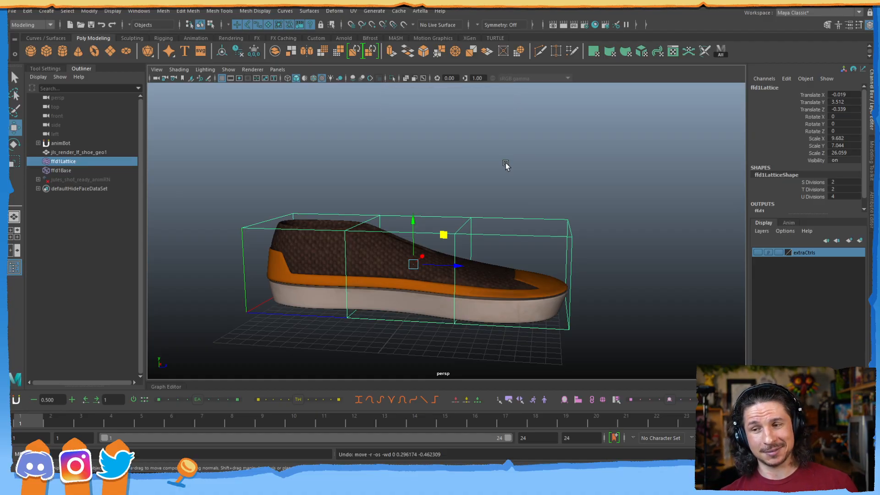
right_drag(388, 215, 386, 192)
click(380, 215)
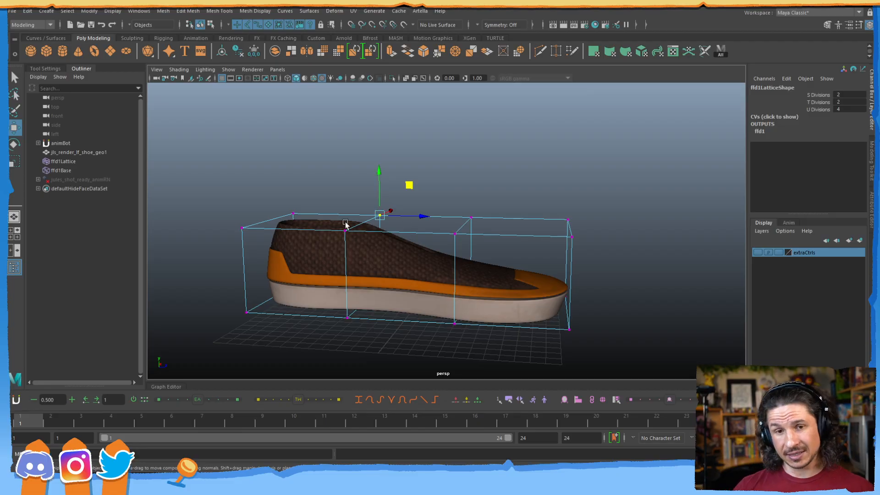
drag(236, 183, 316, 248)
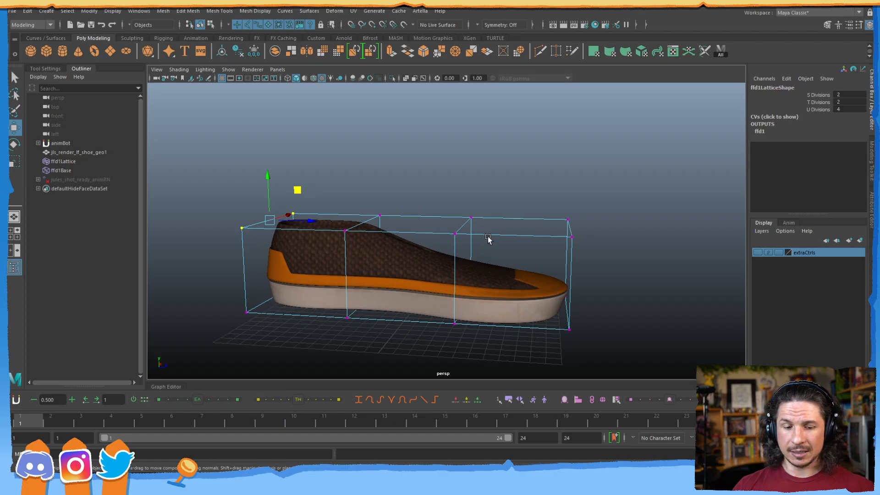
key(F8)
click(422, 268)
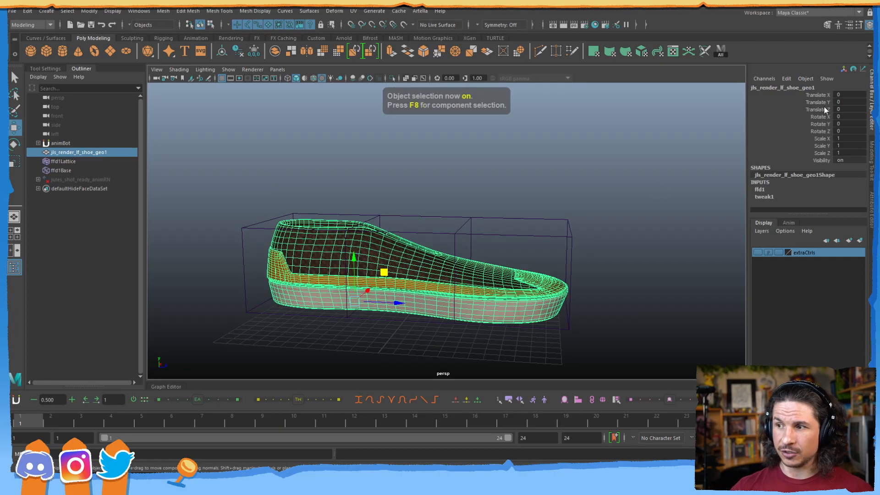
Put the lattice into point mode and inspect a top point's coordinates in the point table.
drag(824, 109, 813, 88)
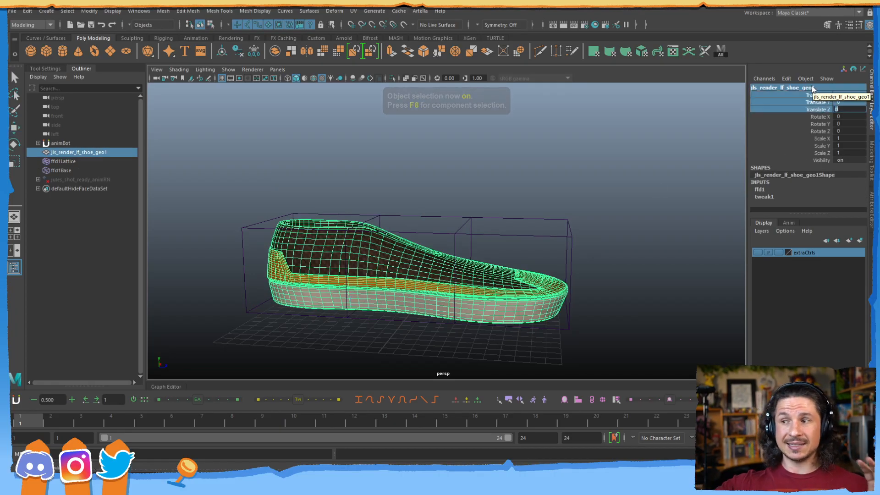
click(474, 218)
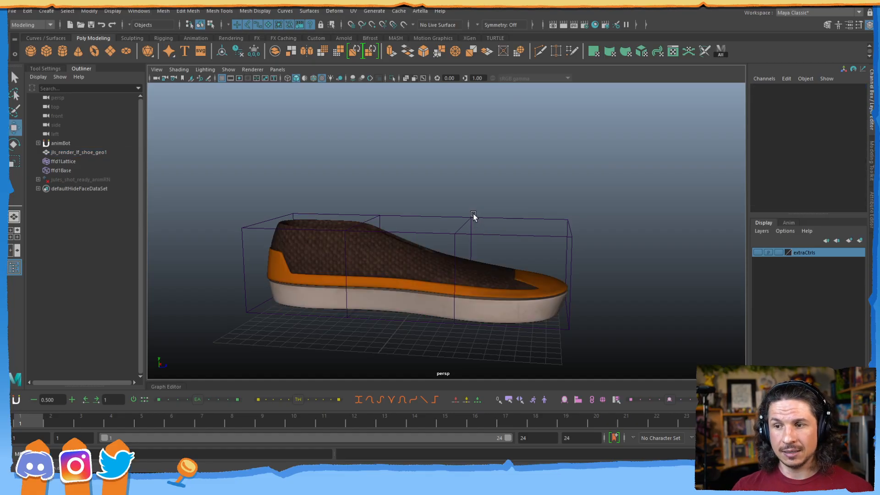
click(475, 211)
right_drag(474, 221, 464, 202)
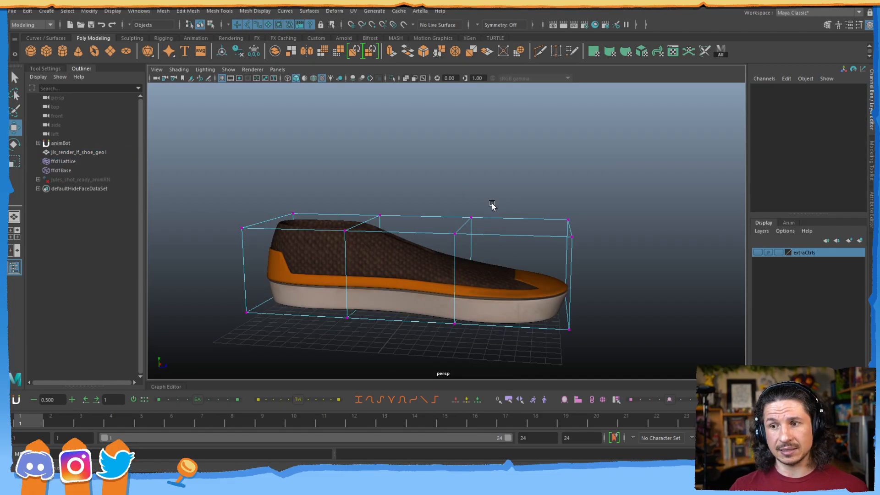
click(474, 217)
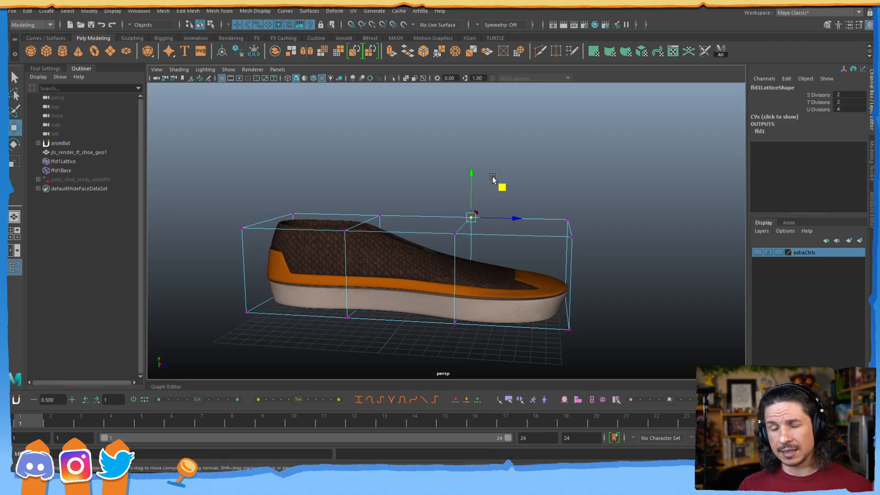
click(773, 117)
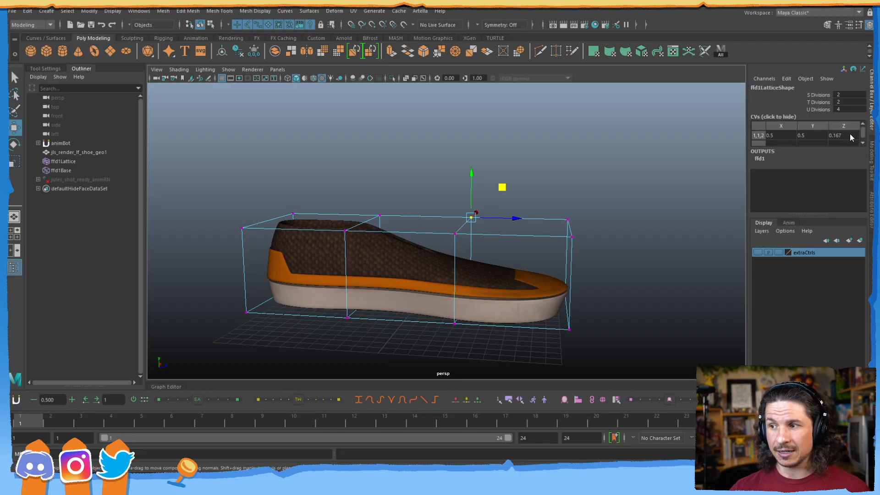
click(294, 213)
Try selecting top lattice points and pulling point 1,1,2 up and right, then undo it.
click(380, 215)
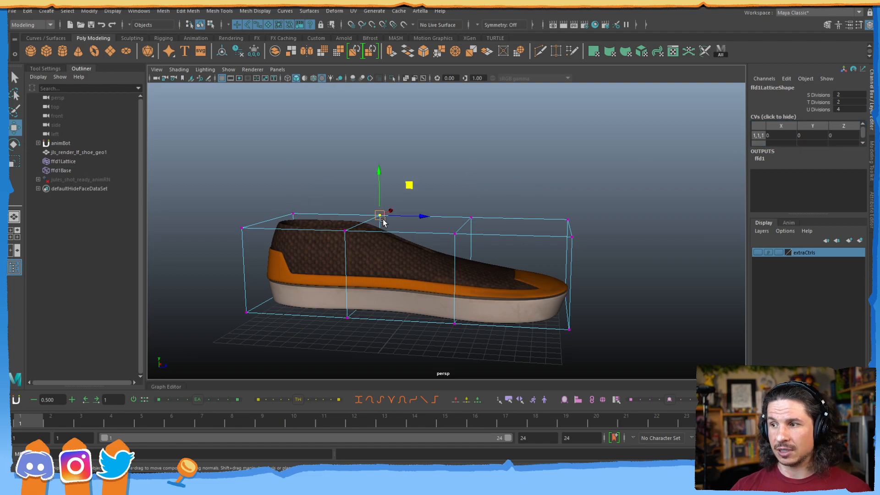
drag(338, 271, 363, 225)
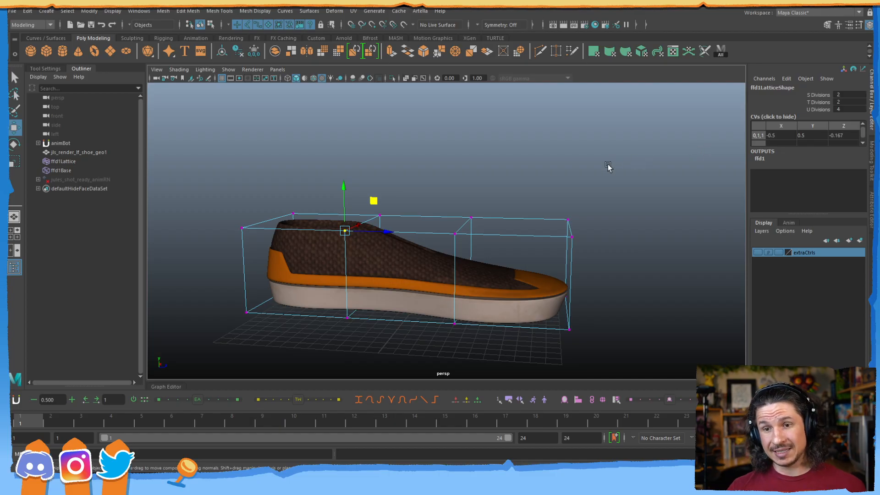
click(472, 217)
drag(472, 217, 526, 140)
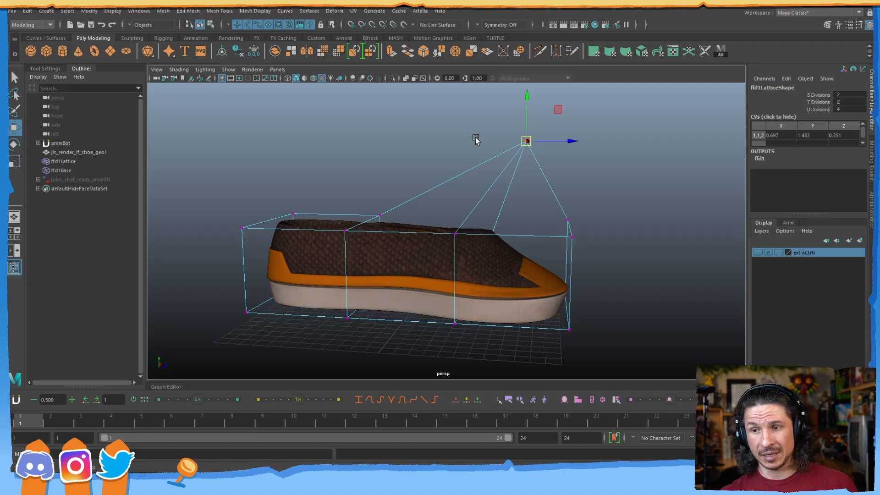
key(ctrl+z)
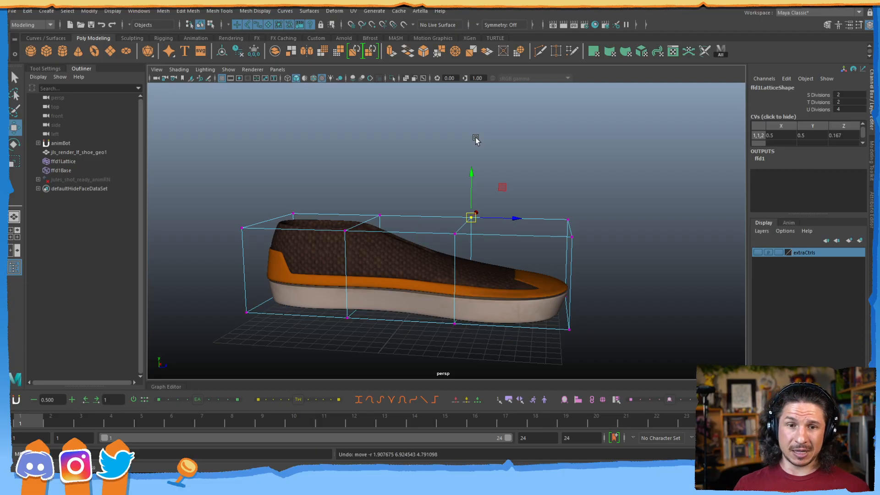
Marquee-select the two rear top lattice points and raise them into a tall heel collar.
key(F8)
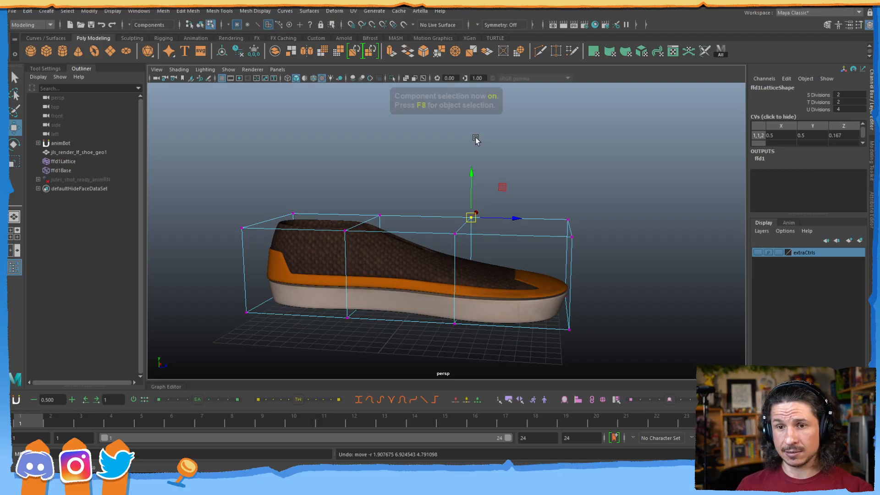
right_drag(329, 230, 245, 207)
key(ctrl+z)
drag(214, 180, 306, 254)
drag(298, 189, 343, 121)
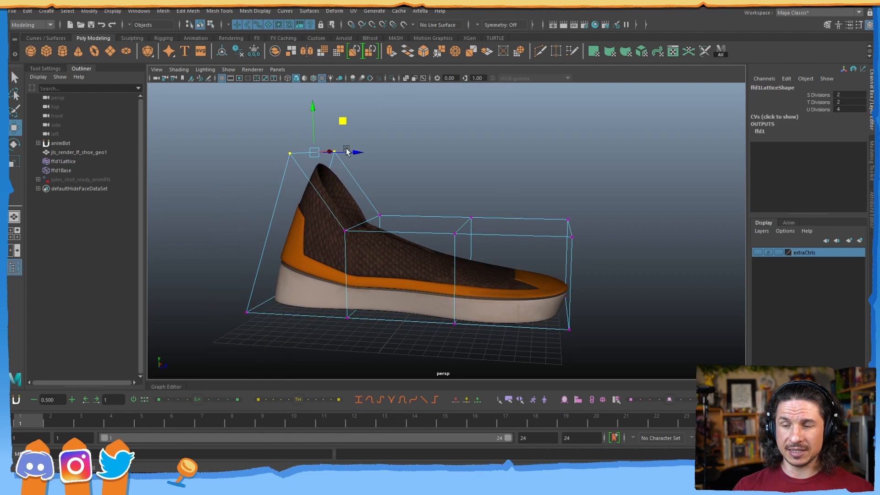
Slide the shoe mesh through the heel-raised lattice, then undo the moves and the heel deformation.
click(402, 281)
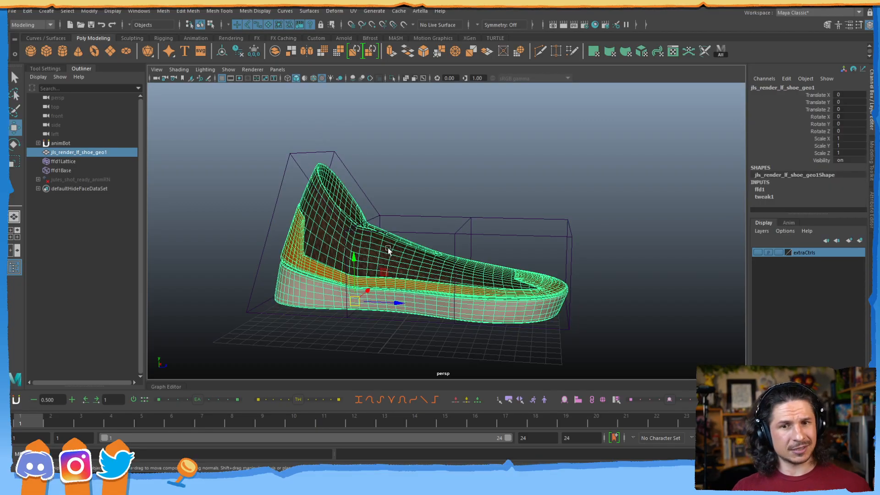
mouse_move(385, 272)
mouse_down()
mouse_move(474, 249)
mouse_move(483, 273)
mouse_move(404, 259)
mouse_move(345, 271)
mouse_move(523, 271)
mouse_move(393, 259)
mouse_move(322, 272)
mouse_move(474, 260)
mouse_move(397, 263)
mouse_up()
drag(313, 259, 372, 262)
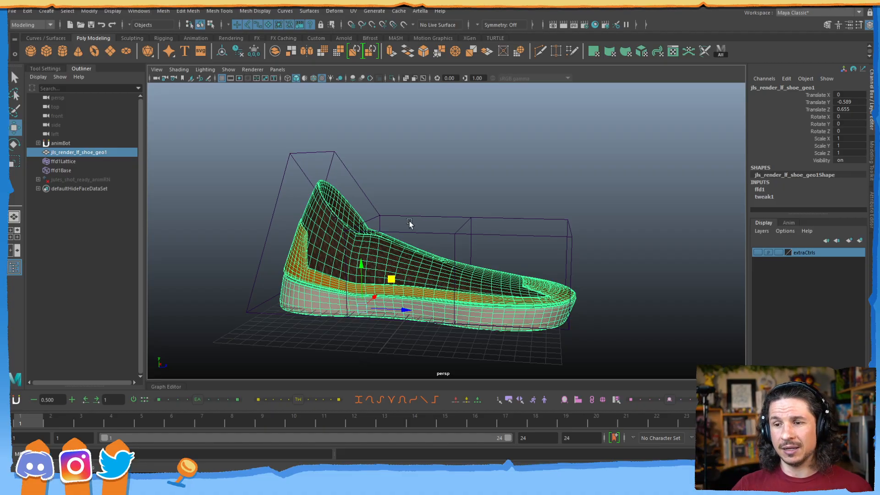
drag(403, 309, 236, 289)
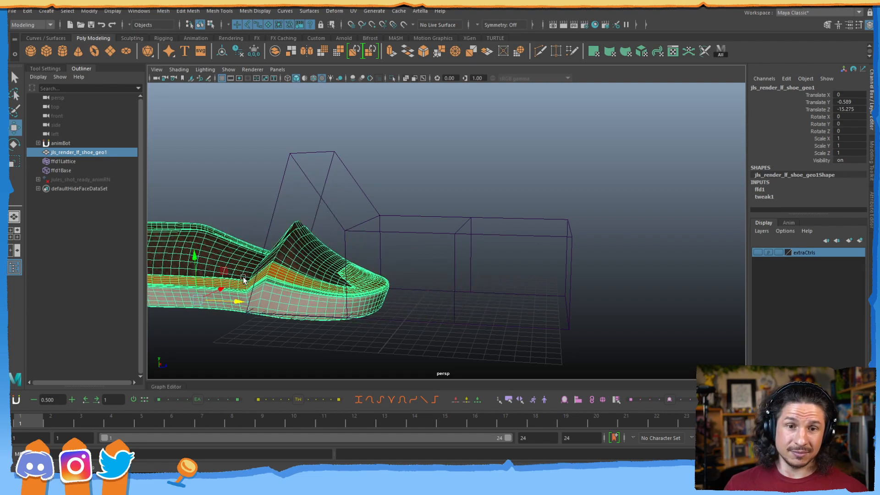
key(ctrl+z)
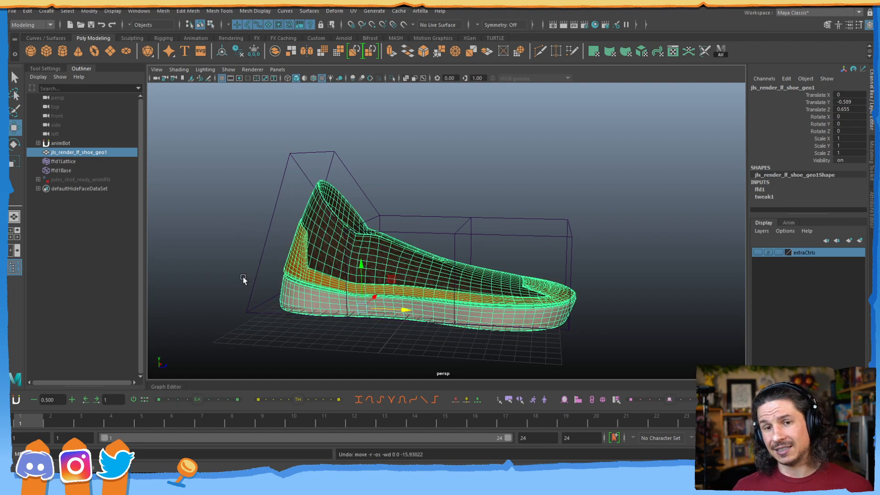
key(ctrl+z)
key(ctrl+z)
key(ctrl+z)
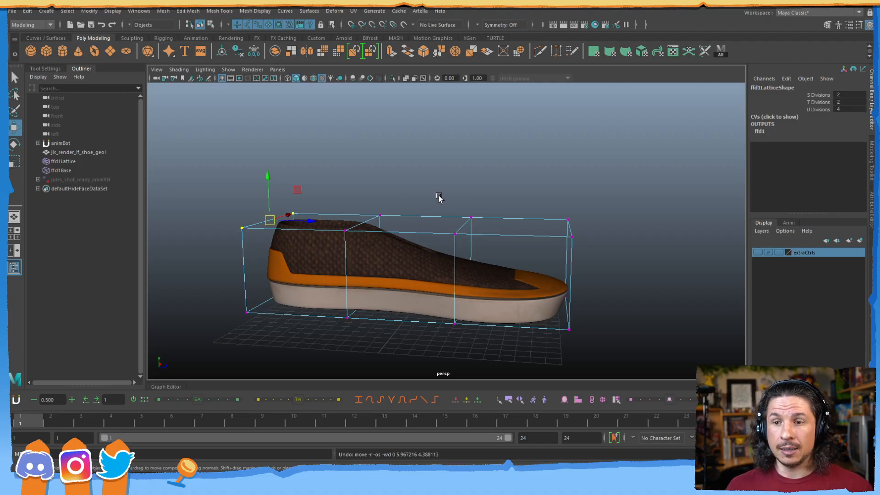
Toggle the lattice's point mode and select ffd1Base in the Outliner.
key(F8)
key(F8)
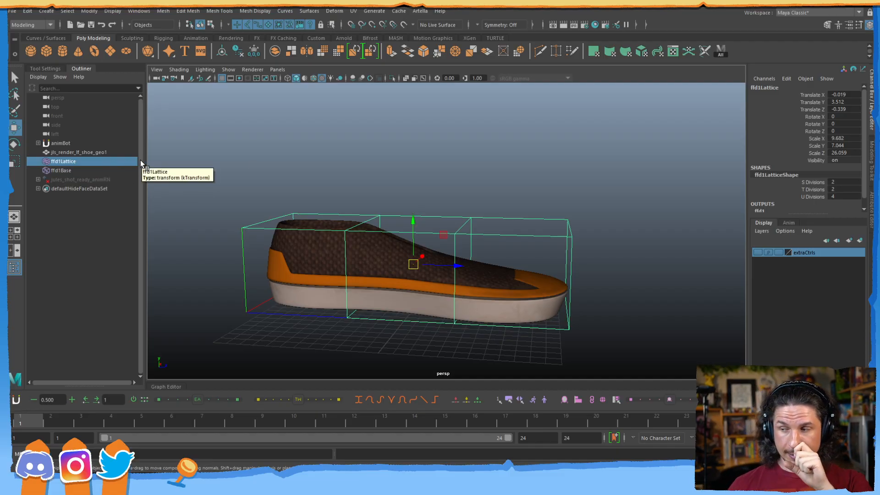
click(66, 170)
Group ffd1Lattice and ffd1Base, name the group 'lattice', then select the shoe and the group.
click(66, 162)
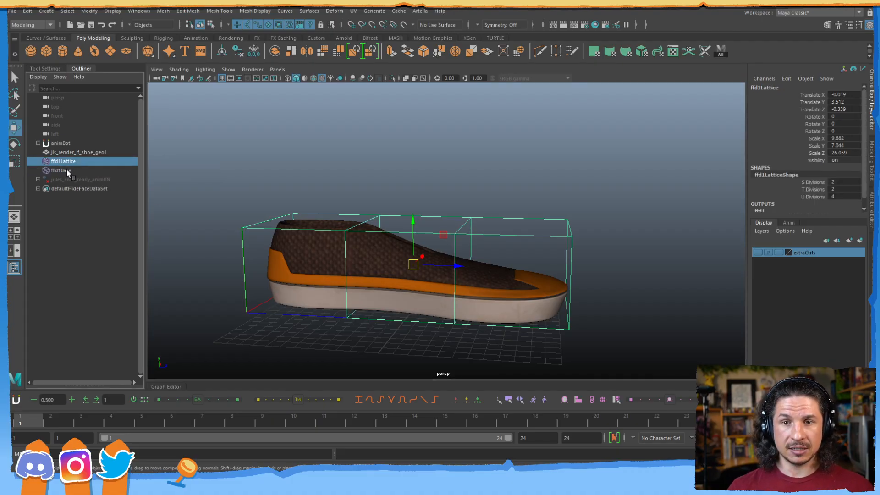
ctrl+click(67, 170)
mouse_move(68, 163)
middle_down()
mouse_move(50, 165)
mouse_move(74, 171)
mouse_move(75, 160)
middle_up()
key(ctrl+g)
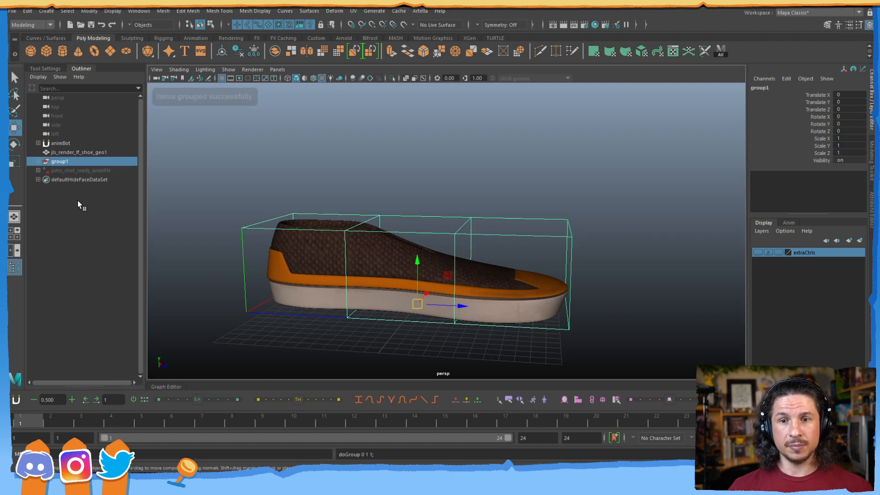
double_click(60, 162)
text(lattice)
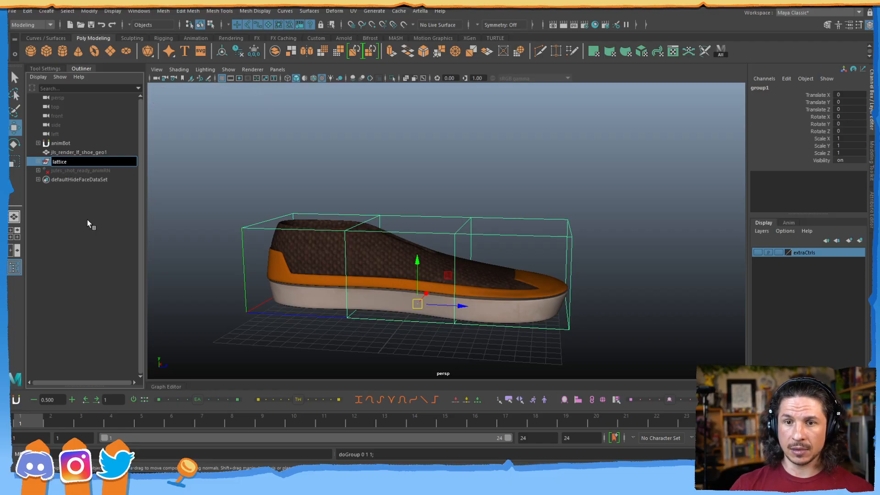
click(88, 224)
click(71, 152)
click(63, 160)
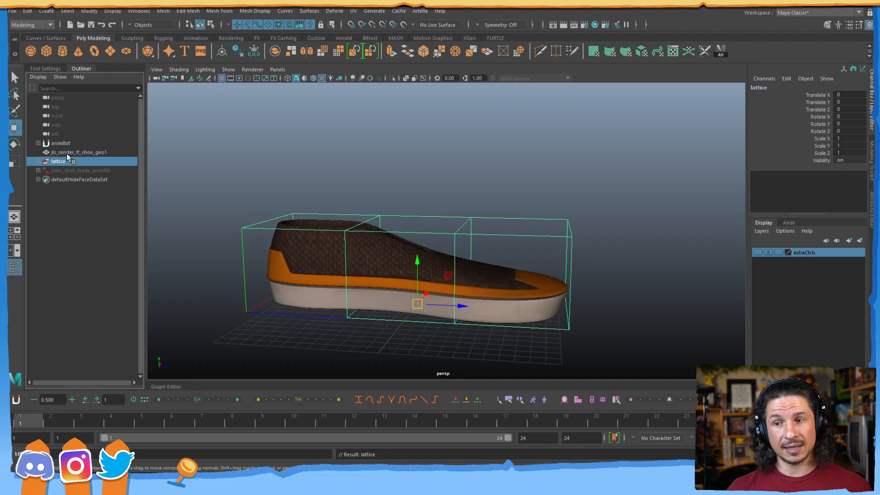
Parent-constrain the lattice group to the shoe in the Animation menu set and test it with an undone move.
click(71, 152)
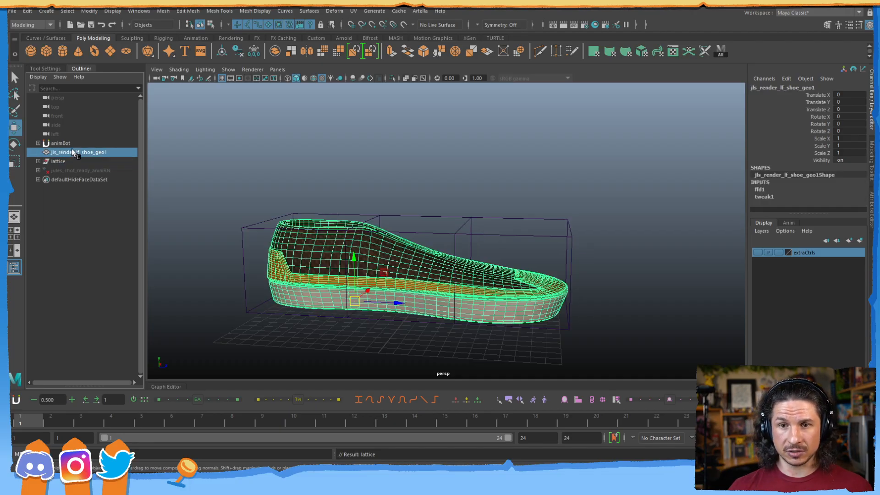
ctrl+click(61, 161)
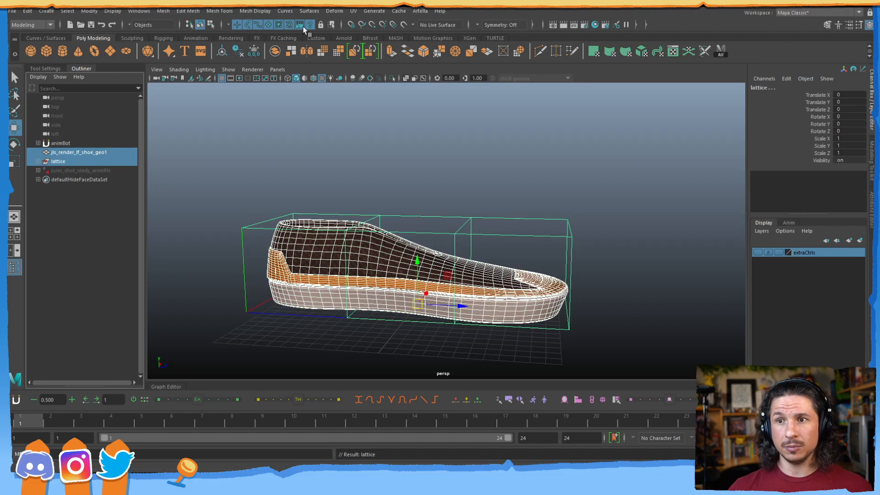
click(34, 25)
click(36, 52)
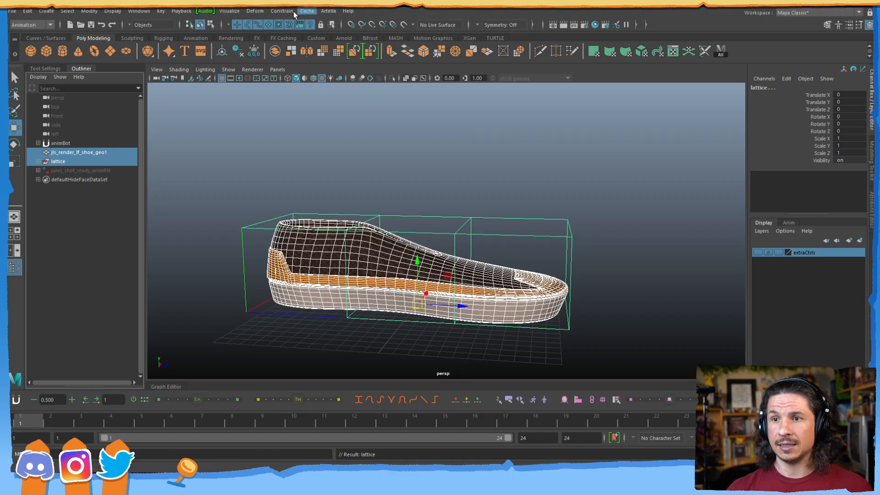
click(278, 11)
click(301, 32)
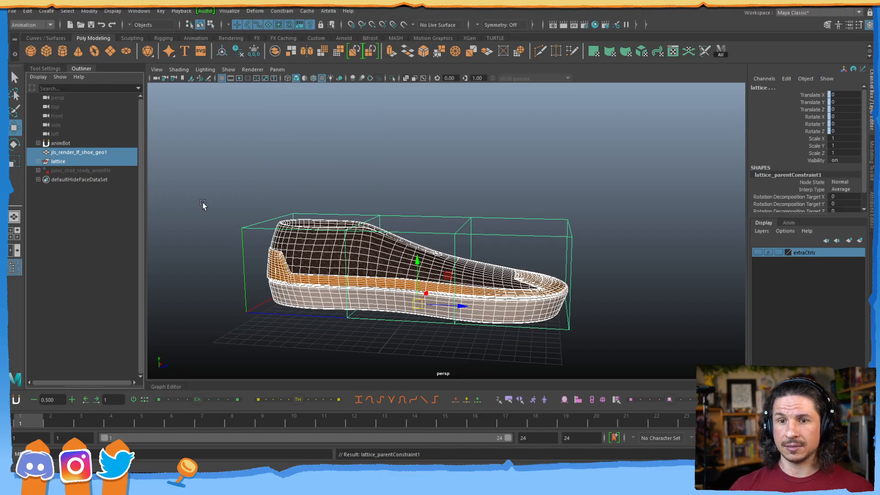
click(75, 153)
drag(385, 275, 411, 263)
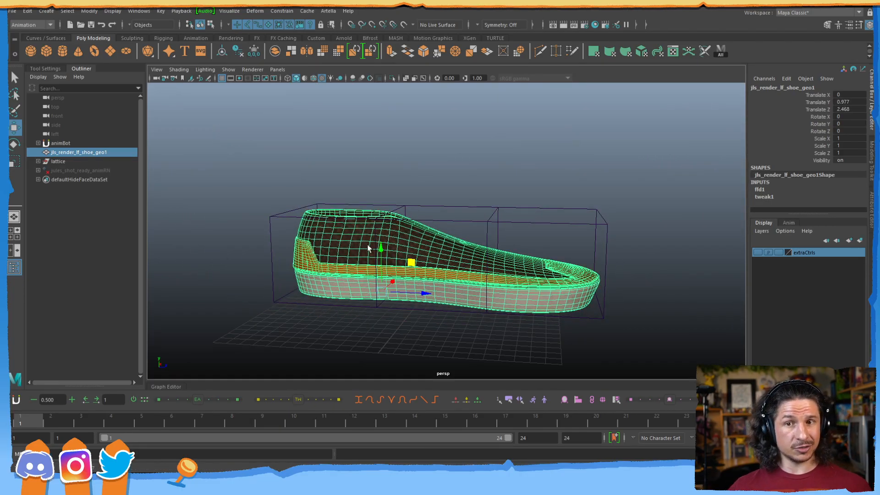
key(ctrl+z)
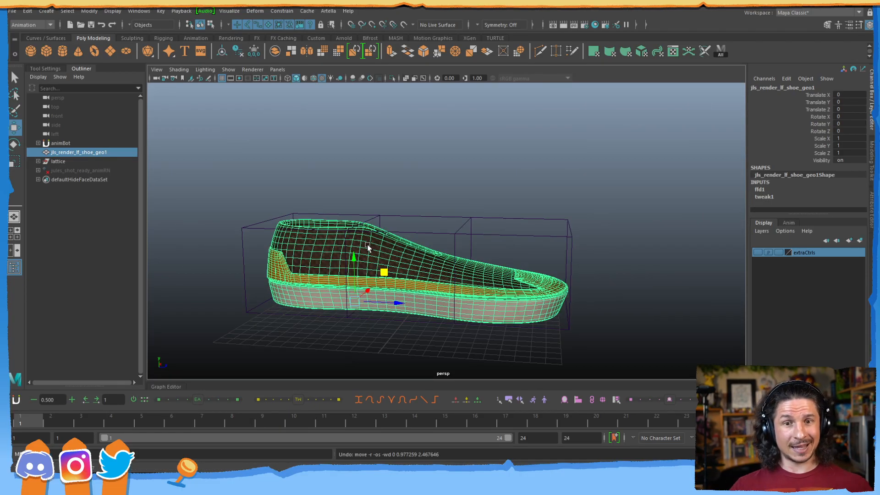
Raise the two upper heel lattice points and lift the shoe together with its lattice.
click(289, 215)
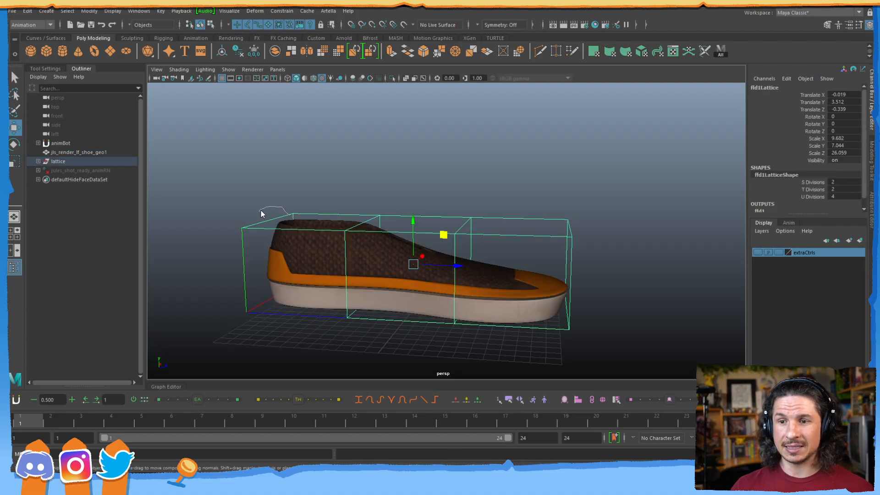
right_drag(256, 205, 274, 181)
drag(219, 187, 309, 236)
drag(295, 189, 339, 122)
drag(61, 145, 67, 151)
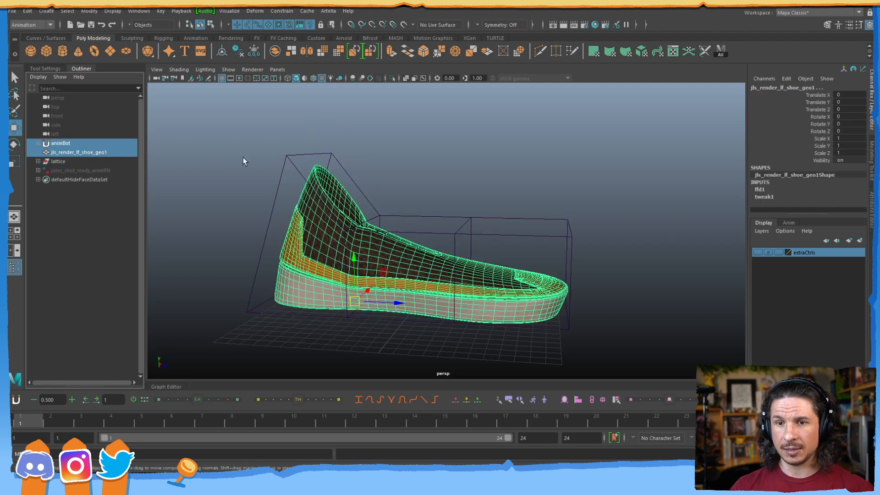
drag(374, 273, 337, 248)
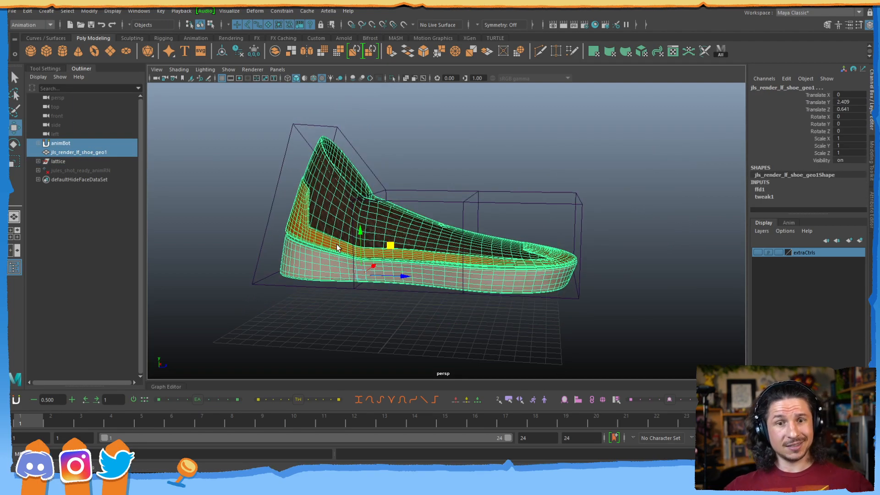
Undo back to the undeformed shoe in the 2×2×4 lattice and return to object selection.
key(ctrl+z)
key(ctrl+z)
key(ctrl+z)
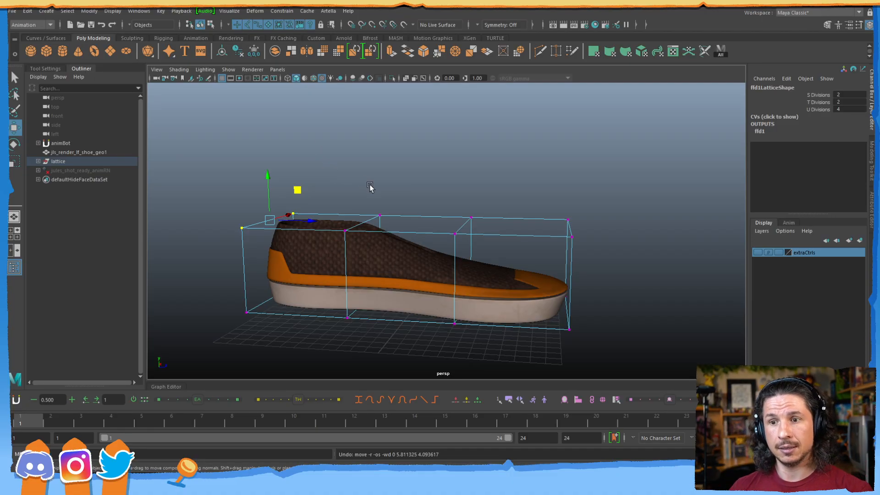
key(F8)
click(401, 164)
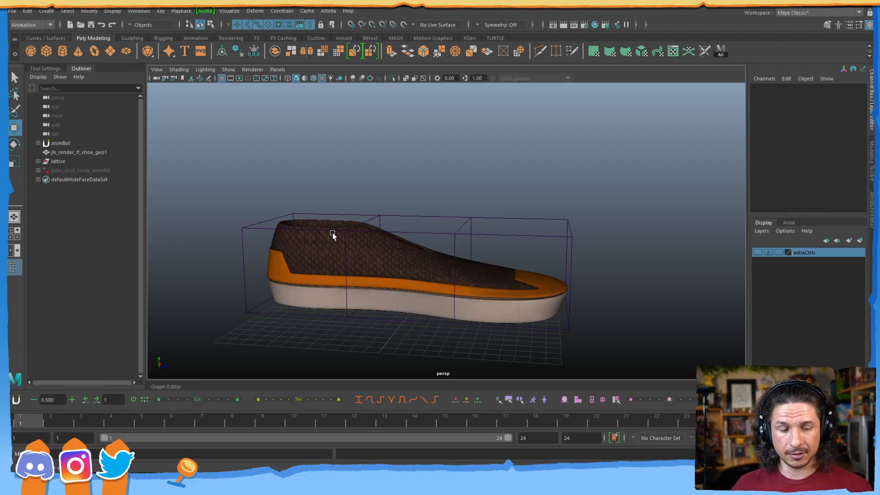
click(430, 218)
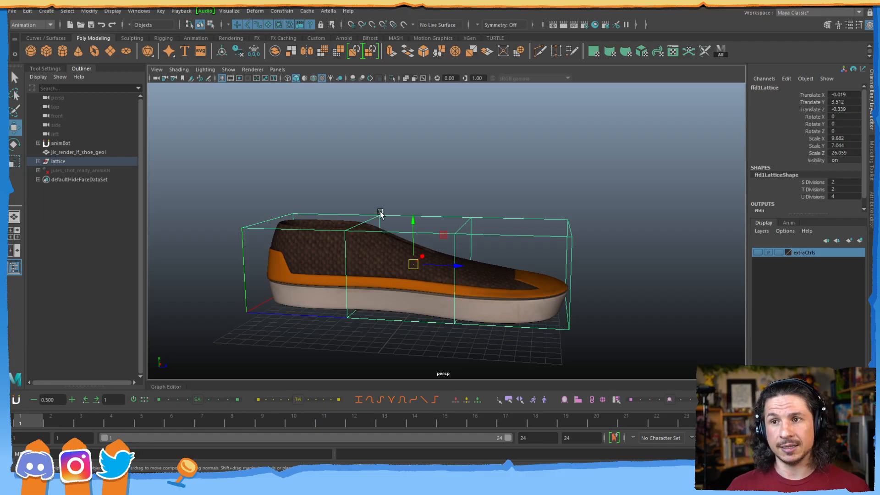
click(255, 11)
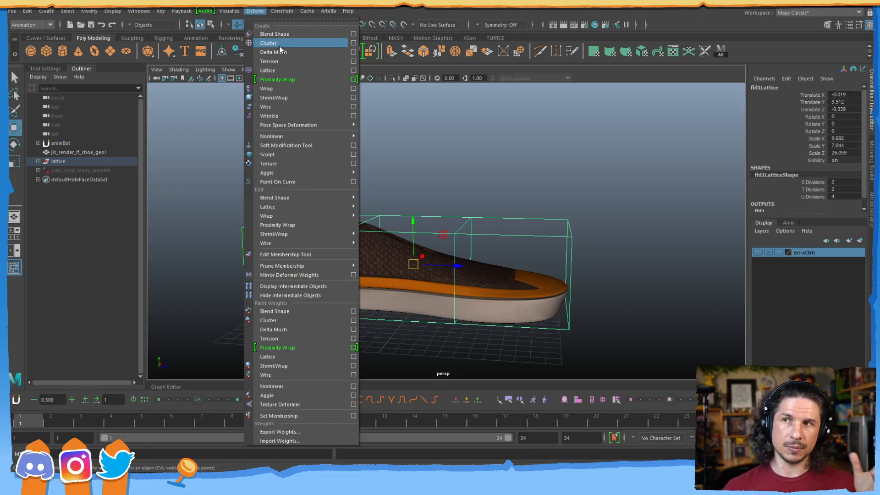
click(208, 130)
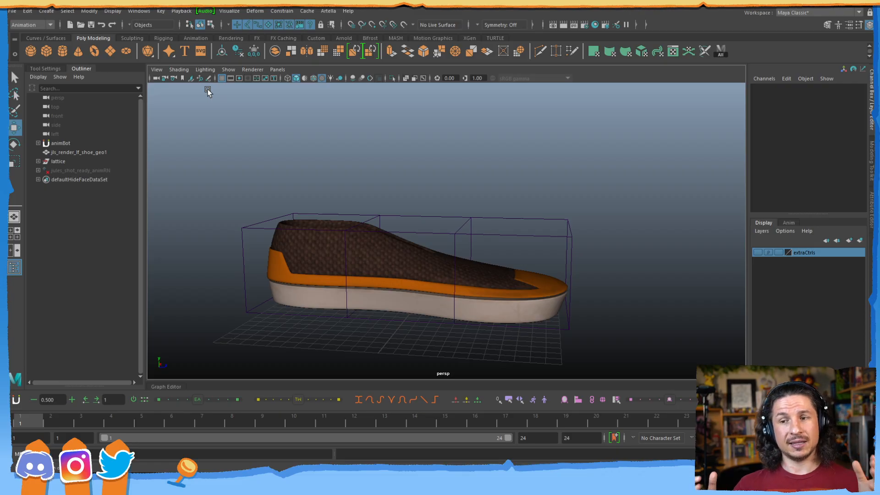
click(317, 40)
Create a quick select set named 'shoe' from the selected shoe geometry.
click(318, 261)
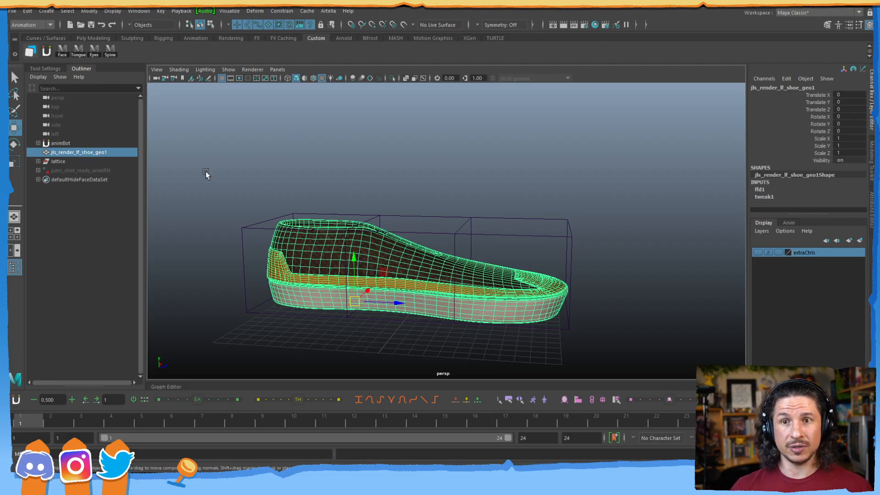
click(44, 11)
mouse_move(81, 196)
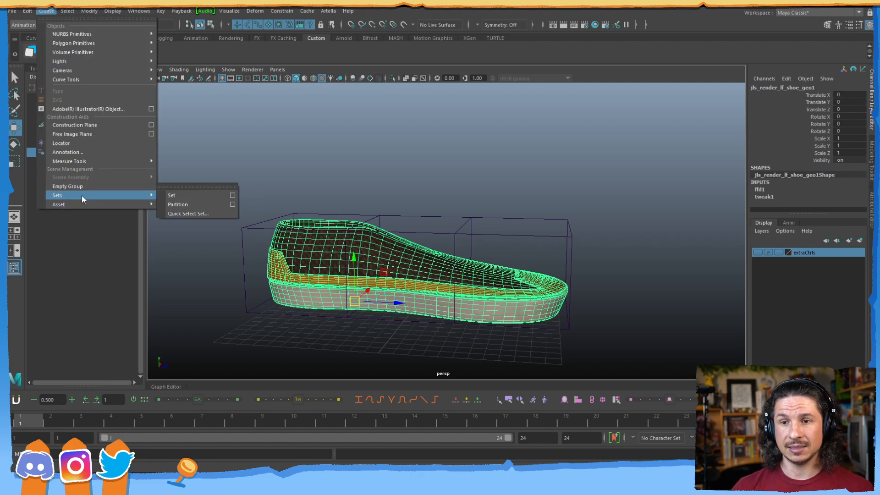
click(199, 212)
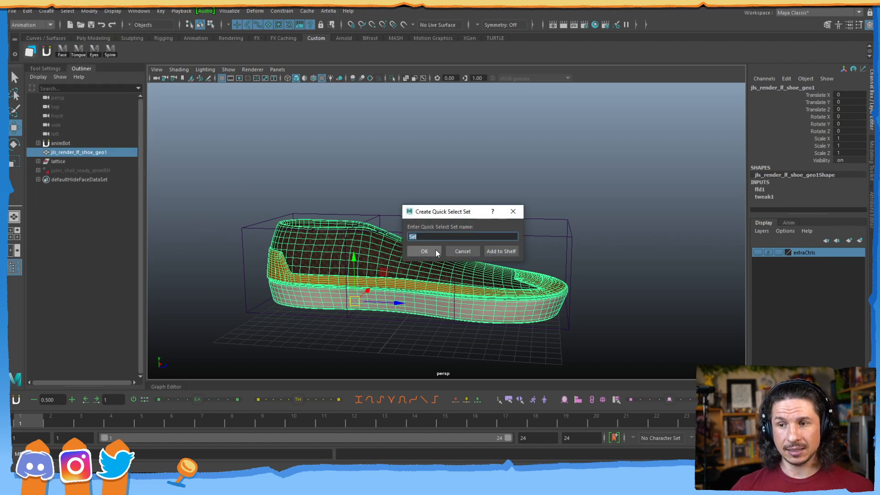
text(shoe)
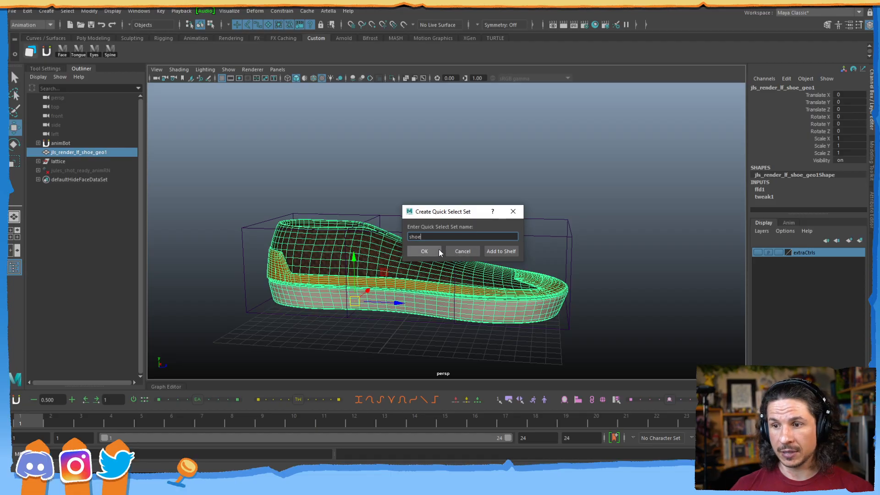
click(426, 252)
click(235, 140)
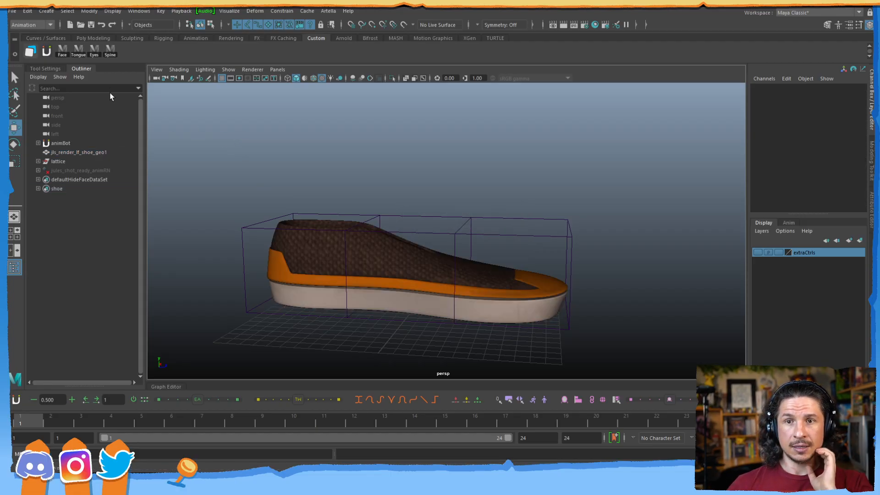
Add a 'shoe' quick-select button to the shelf, test it, then delete the shoe and shoe1 sets.
click(254, 221)
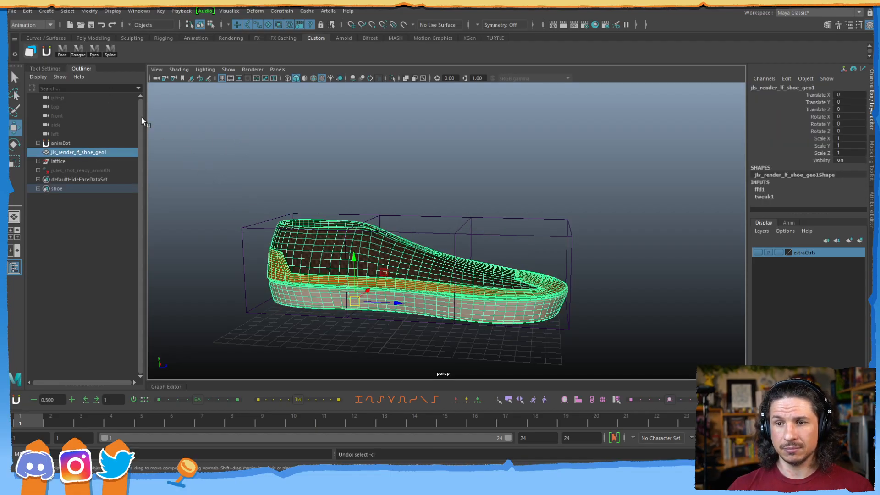
click(46, 10)
mouse_move(84, 194)
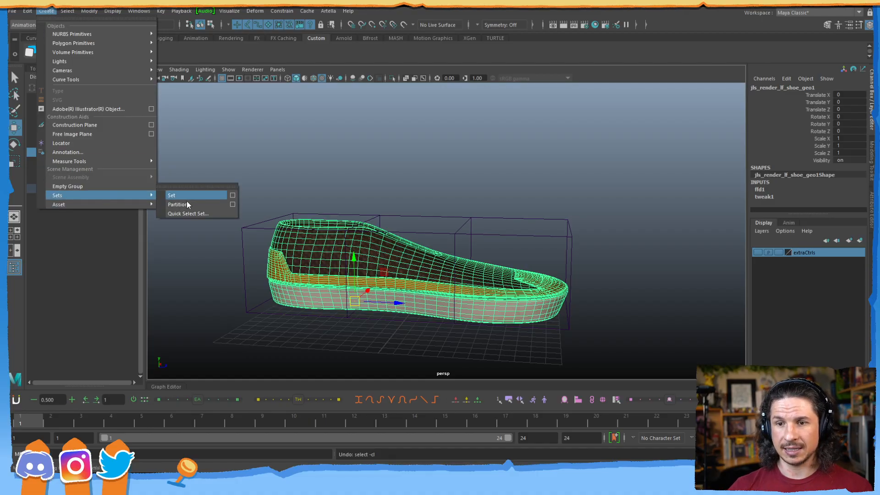
click(188, 213)
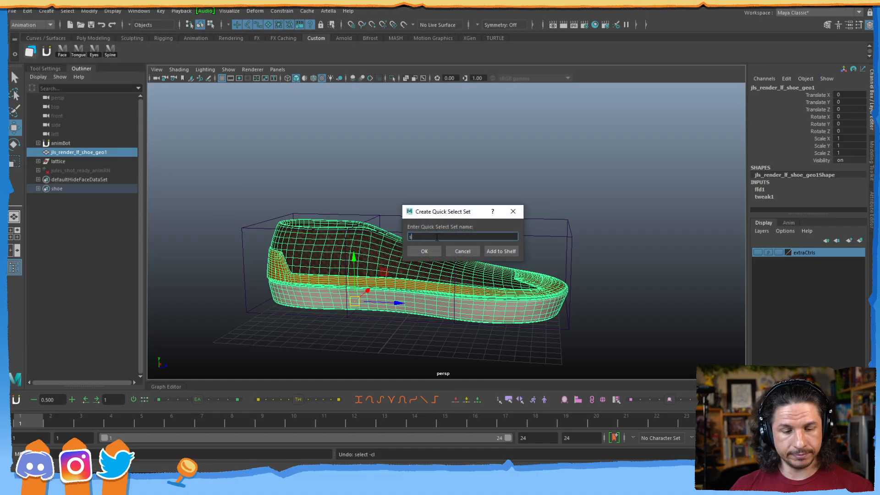
click(500, 251)
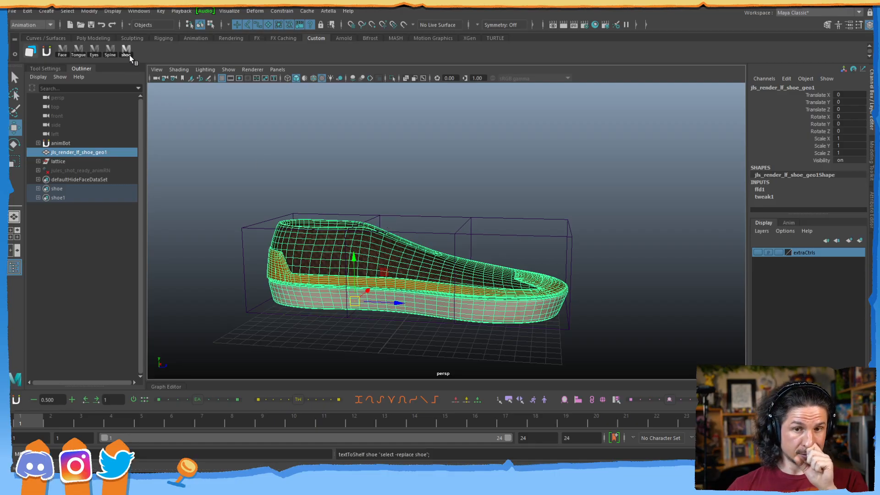
click(223, 122)
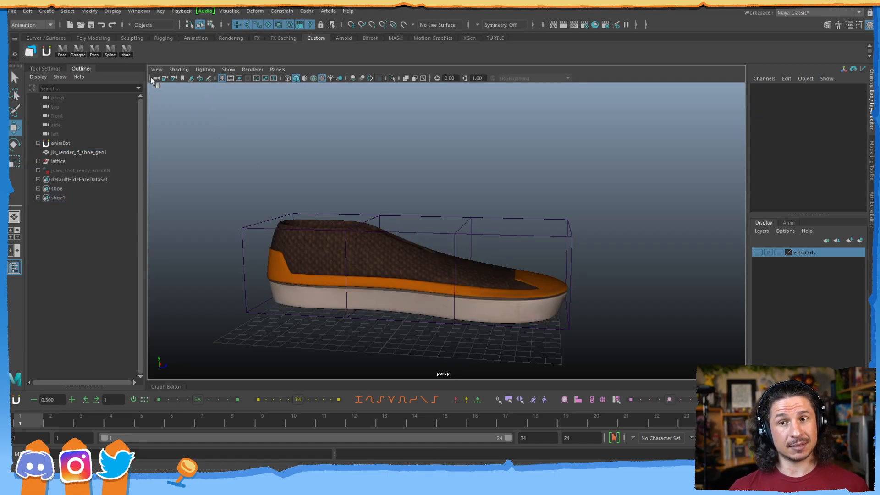
click(126, 50)
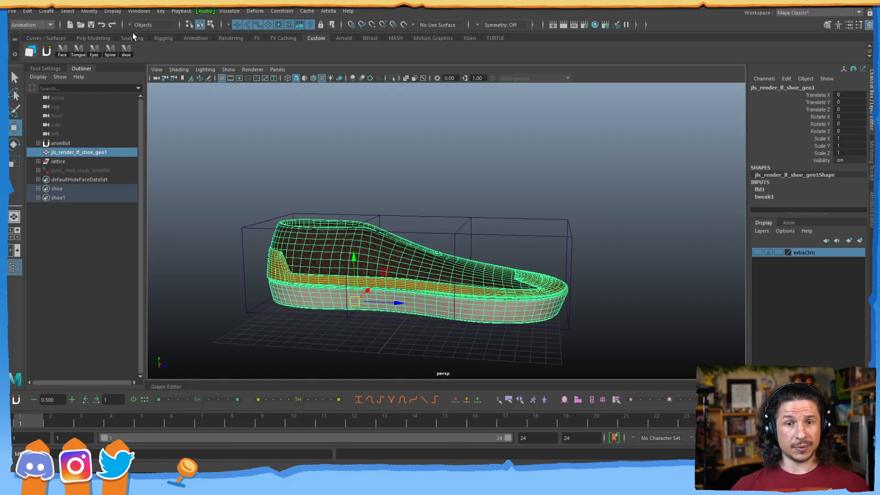
drag(71, 189, 75, 199)
key(Delete)
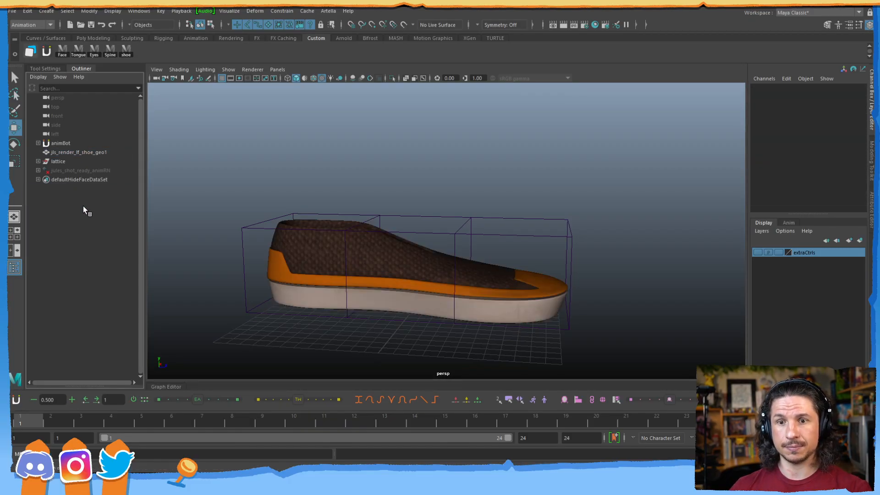
Delete the shoe shelf button and put cluster1Handle on the lattice's top heel-end corner point.
right_click(125, 50)
click(147, 81)
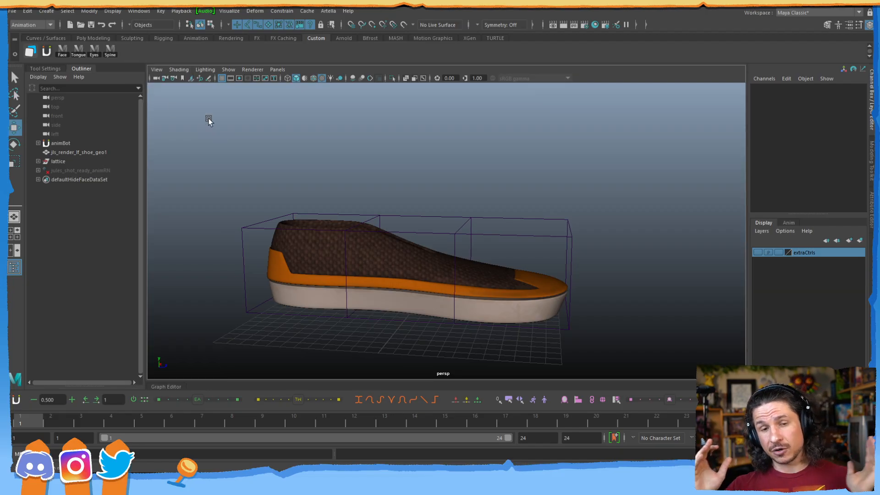
click(250, 212)
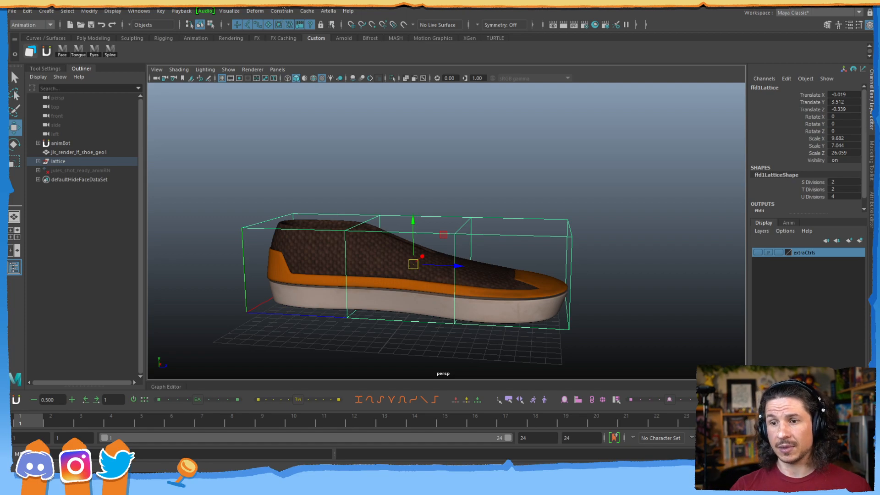
right_drag(269, 222, 256, 205)
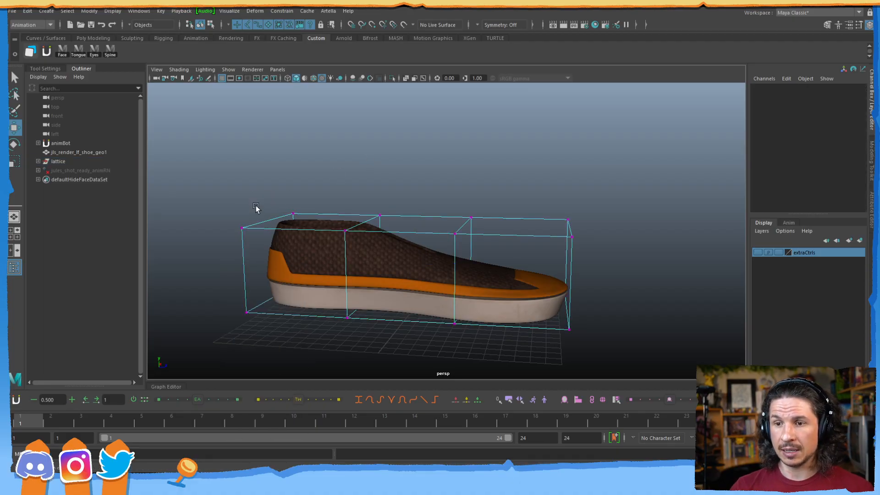
drag(222, 219, 248, 236)
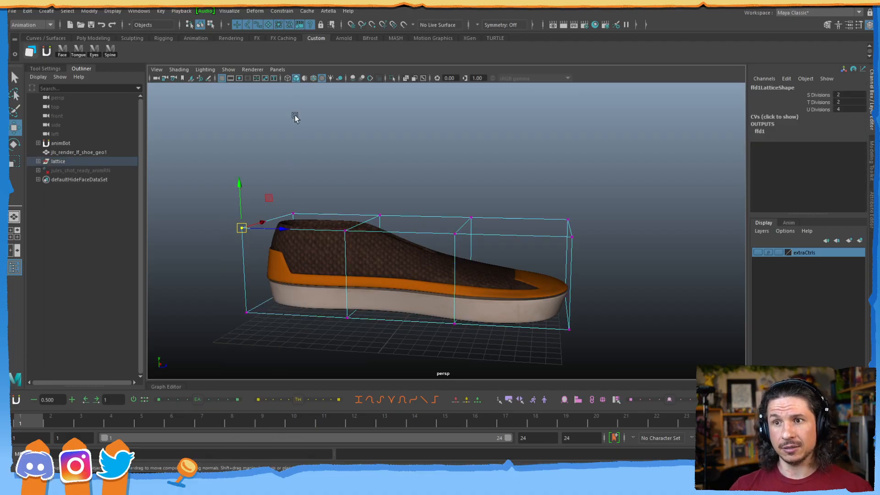
click(255, 10)
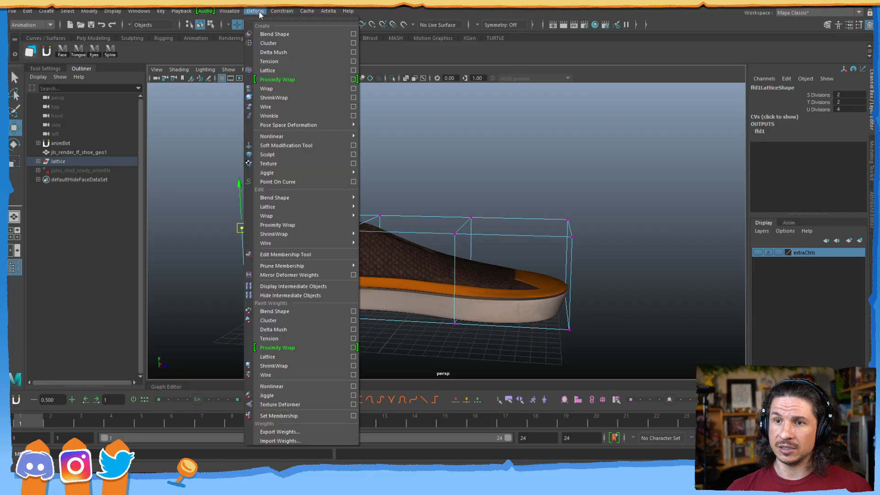
click(268, 44)
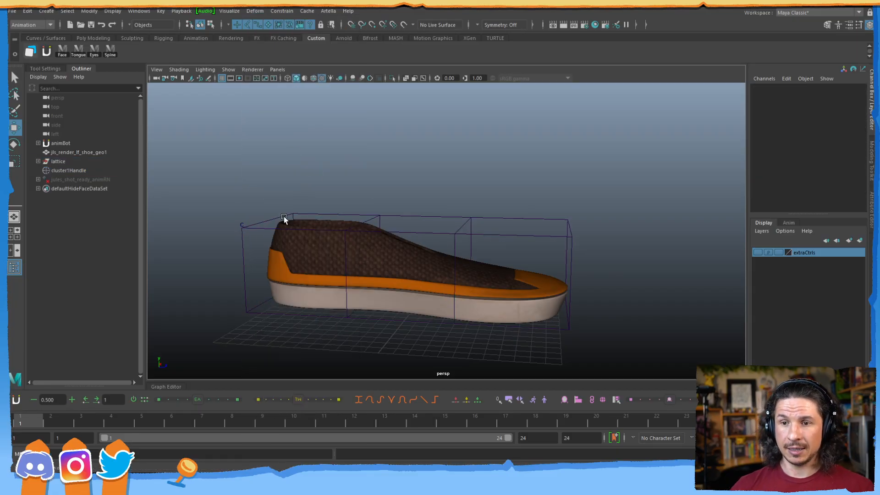
Select cluster1Handle and test-move it upward to bend the shoe heel.
alt+middle_drag(255, 234, 364, 225)
alt+right_drag(365, 225, 459, 218)
alt+drag(341, 234, 308, 229)
click(281, 207)
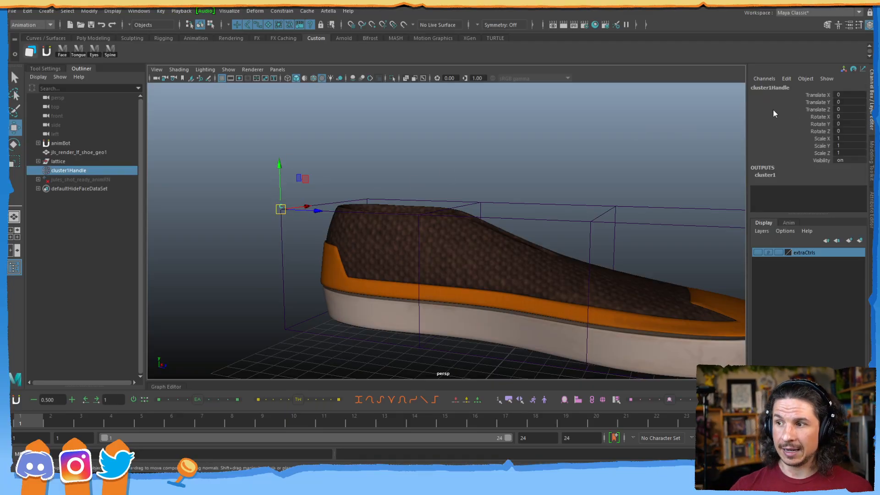
drag(818, 100, 810, 145)
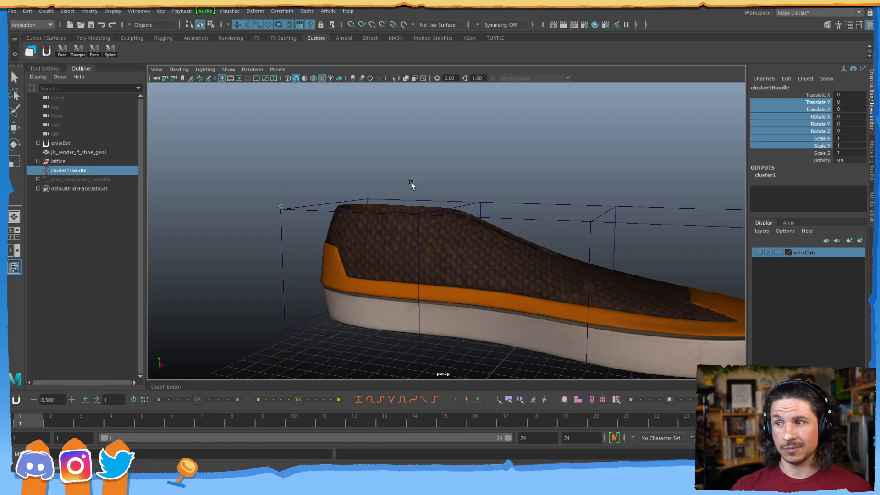
click(276, 205)
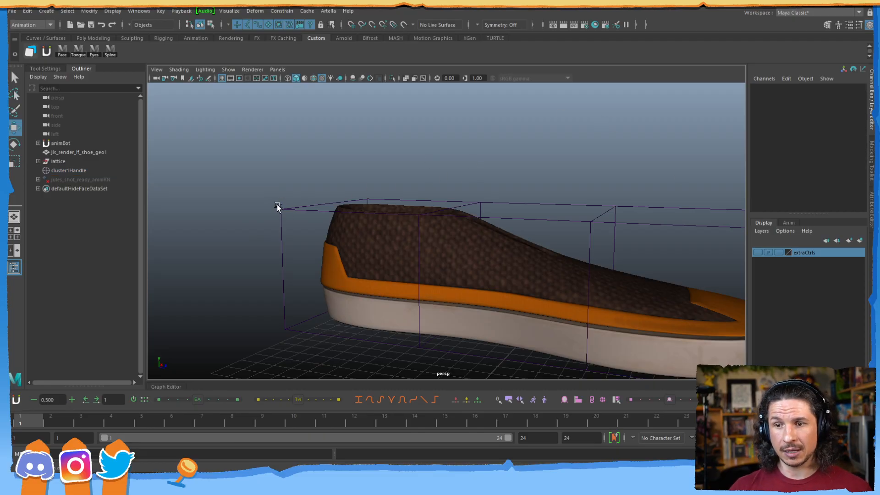
click(278, 202)
drag(279, 207, 275, 159)
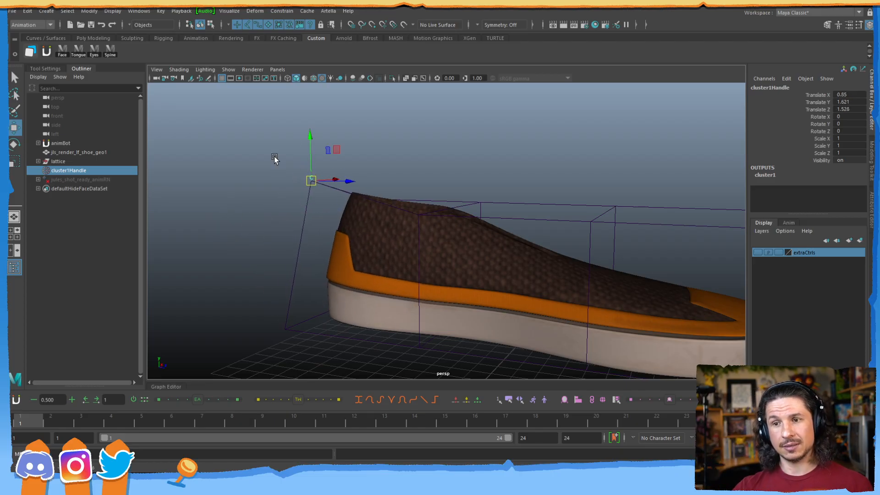
Undo the test move and the cluster creation, returning the lattice to point editing.
key(ctrl+z)
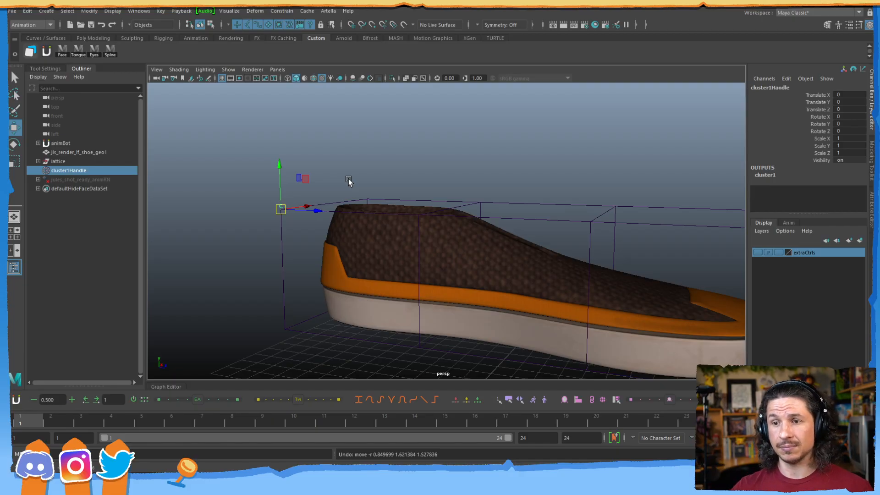
alt+drag(385, 218, 346, 250)
key(ctrl+z)
key(ctrl+z)
key(ctrl+z)
key(ctrl+z)
key(ctrl+z)
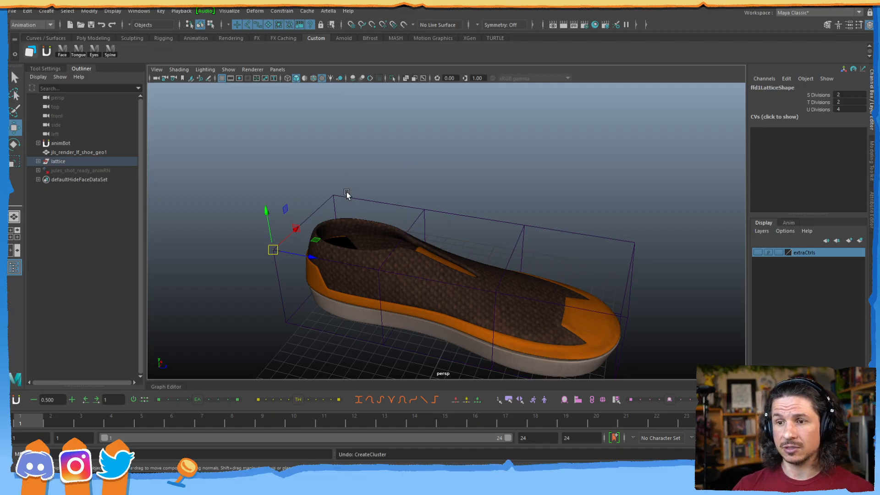
right_drag(350, 202, 346, 172)
Create cluster1Handle on the two top lattice points at the heel end.
drag(350, 171, 258, 254)
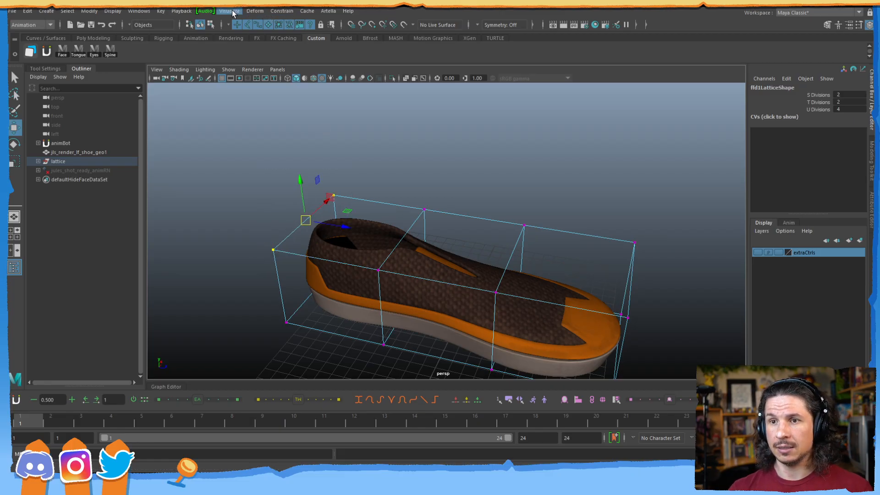
click(255, 11)
click(274, 43)
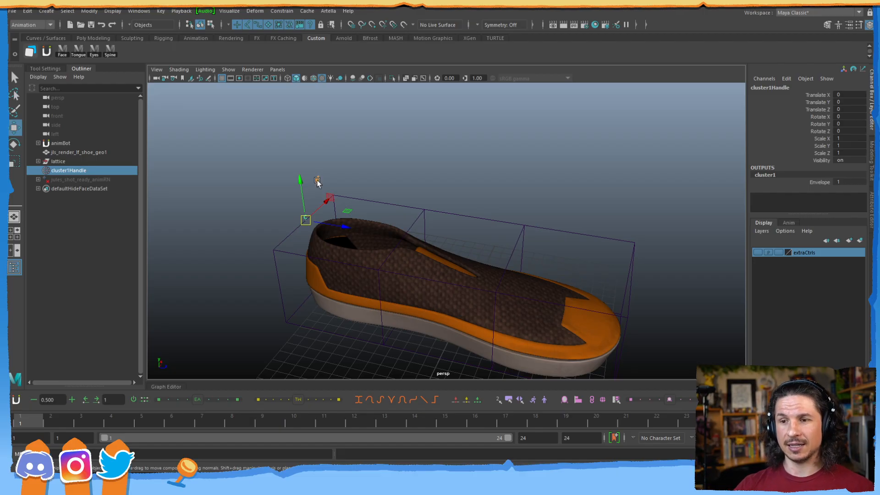
Test moving, scaling and rotating cluster1Handle on the heel, undoing each change.
click(259, 222)
alt+drag(259, 222, 341, 204)
click(297, 235)
key(ctrl+z)
alt+drag(300, 241, 310, 201)
key(ctrl+z)
key(r)
drag(305, 251, 342, 226)
key(ctrl+z)
key(e)
key(ctrl+z)
key(w)
Return the lattice to Object Mode and add cluster2Handle with G.
alt+drag(398, 218, 342, 255)
right_click(383, 232)
click(414, 219)
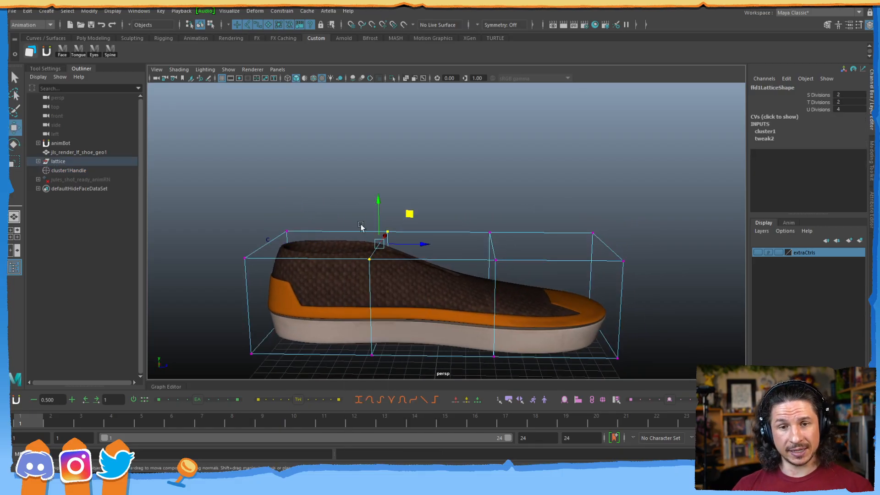
key(g)
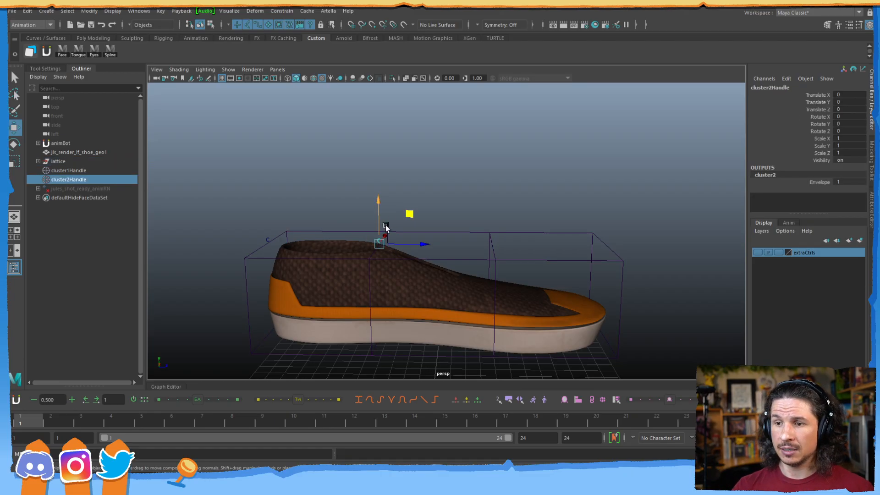
Test-lift the shoe's top with cluster2Handle, then undo it.
click(379, 247)
click(380, 244)
drag(408, 215, 429, 177)
key(ctrl+z)
key(ctrl+z)
key(ctrl+z)
Create cluster3Handle on the lattice's lower-left points.
right_drag(490, 243, 473, 234)
alt+drag(383, 293, 412, 271)
drag(275, 264, 298, 283)
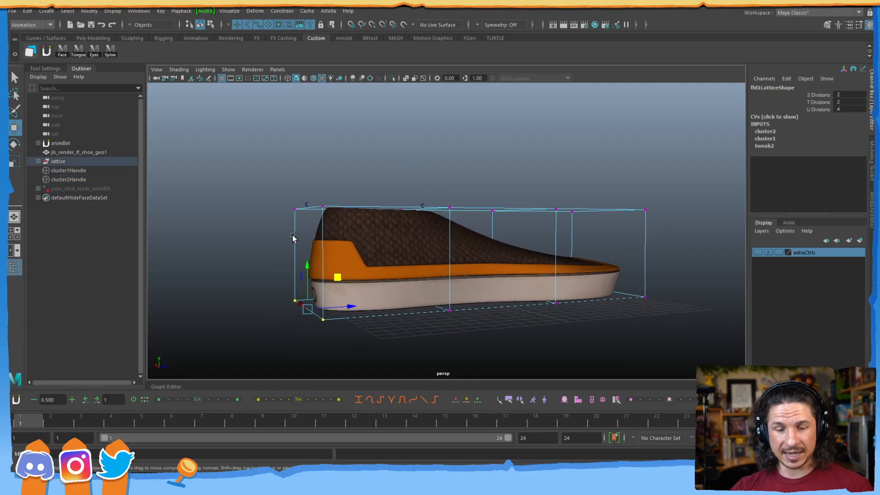
key(g)
Create cluster4Handle on the lattice's top-middle point.
alt+drag(363, 239, 393, 240)
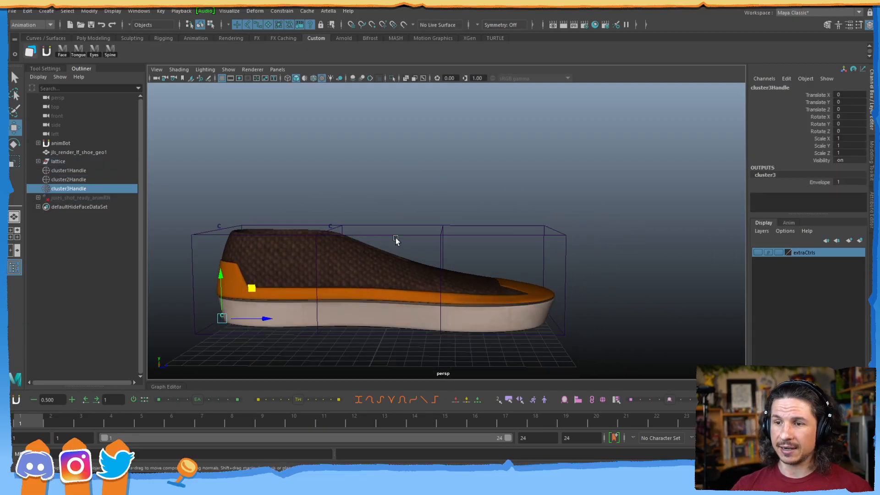
click(440, 235)
right_drag(441, 235, 429, 199)
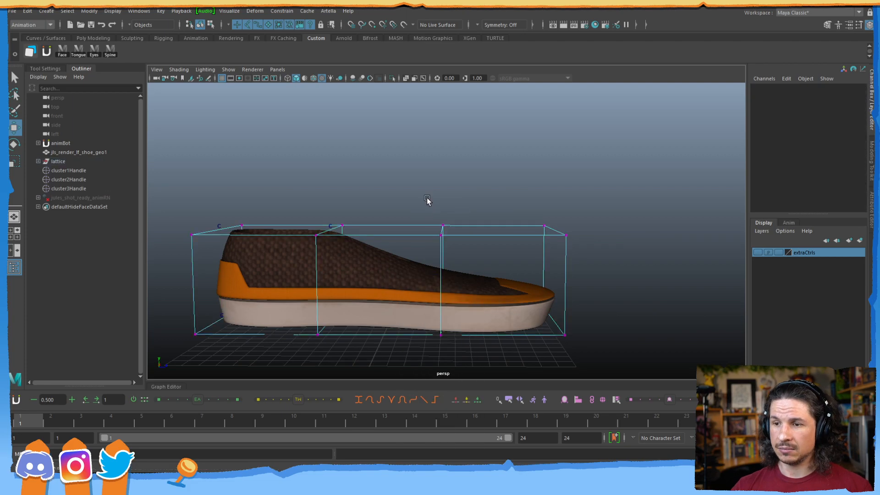
click(441, 235)
key(g)
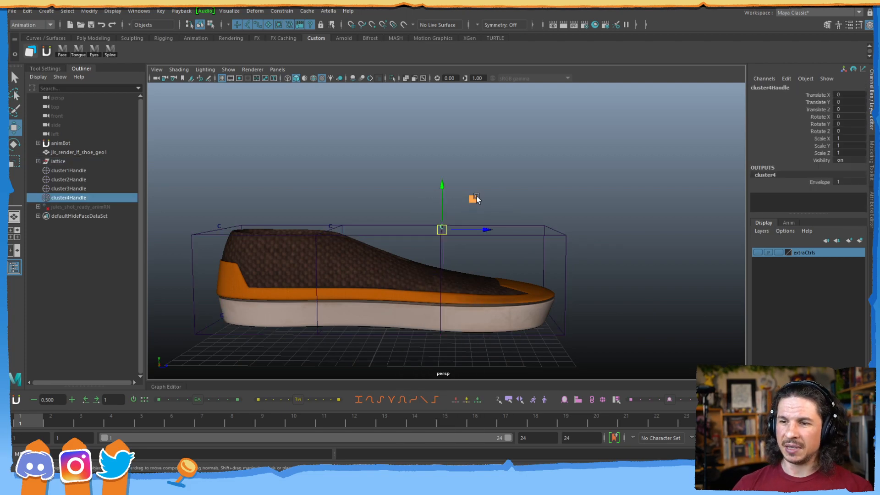
click(515, 172)
drag(431, 239, 476, 183)
key(ctrl+z)
key(ctrl+z)
key(ctrl+z)
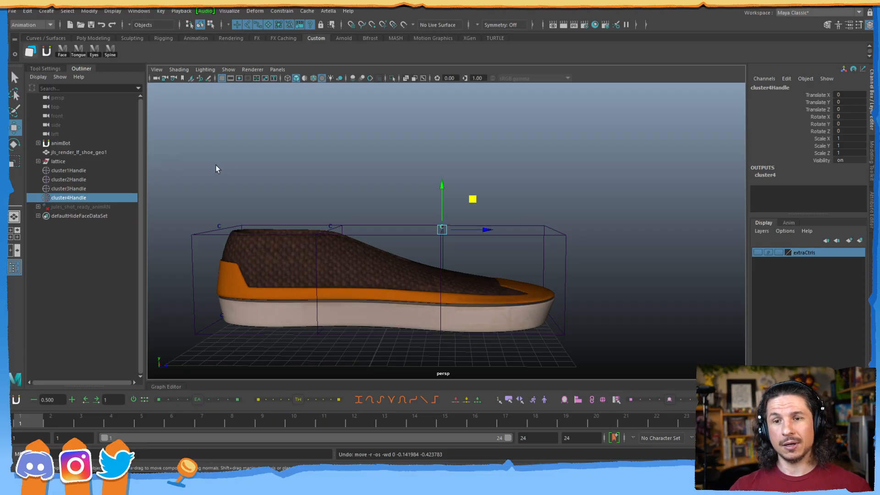
click(64, 170)
drag(248, 197, 275, 226)
key(ctrl+z)
click(131, 180)
drag(362, 195, 362, 256)
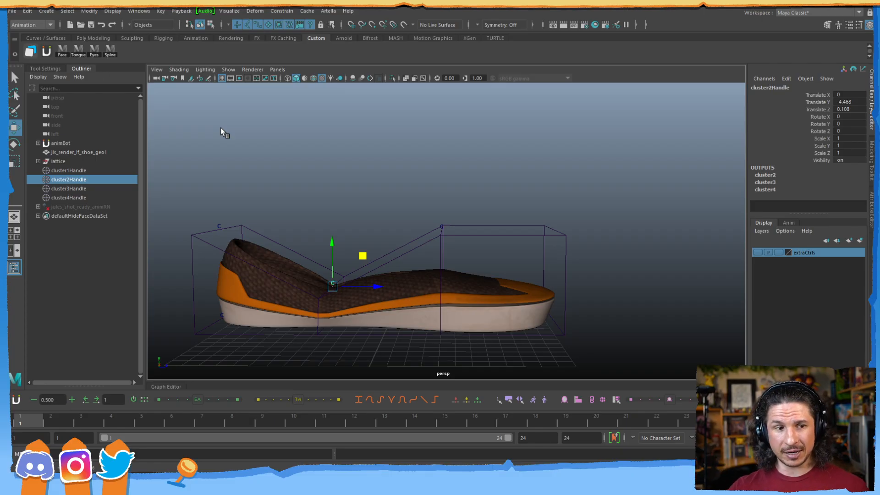
click(849, 110)
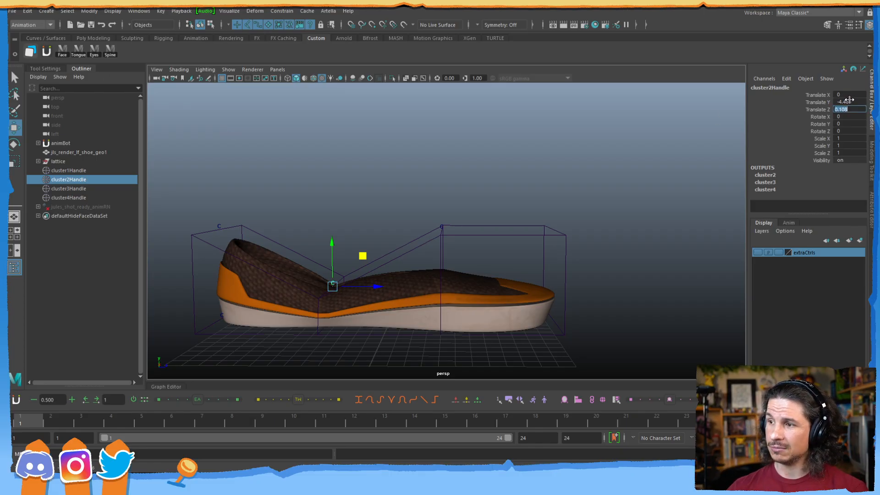
text(0)
key(Return)
click(851, 101)
text(0)
key(Return)
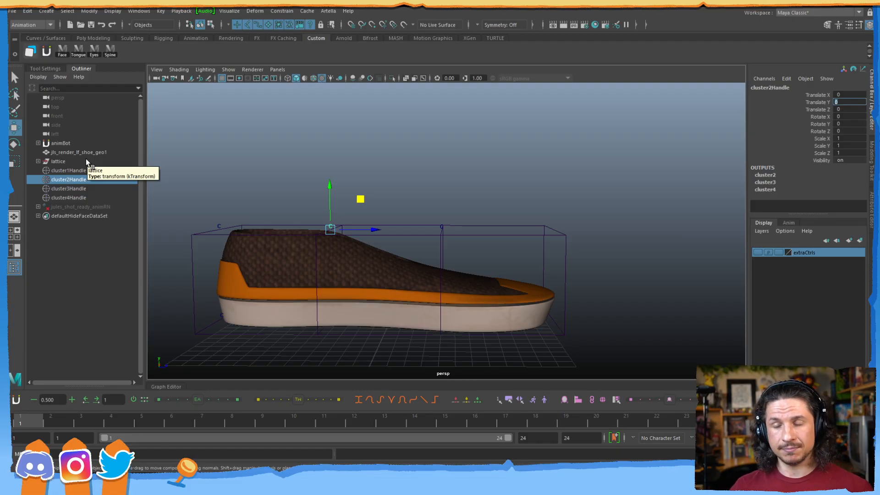
click(438, 157)
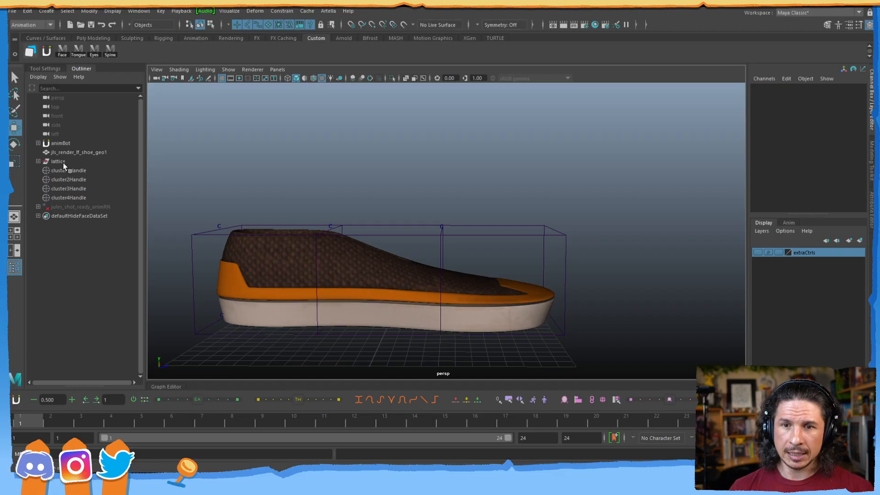
click(73, 152)
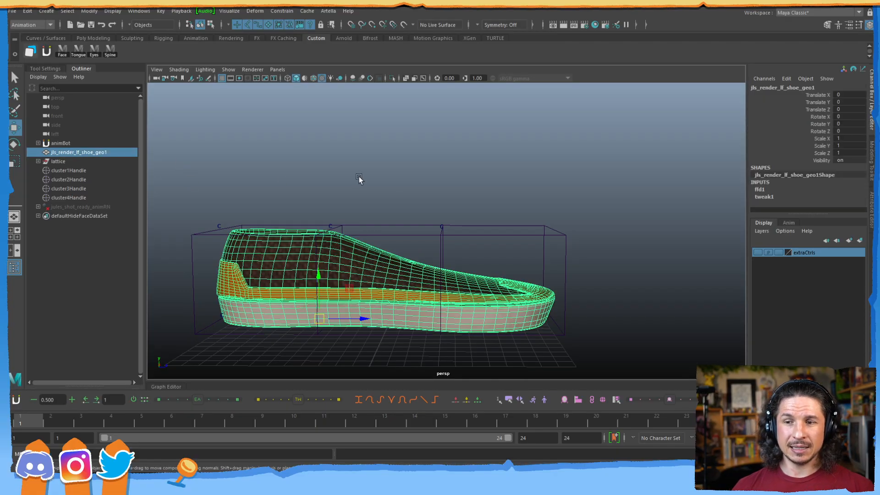
scroll(386, 243, down, 3)
drag(391, 257, 657, 167)
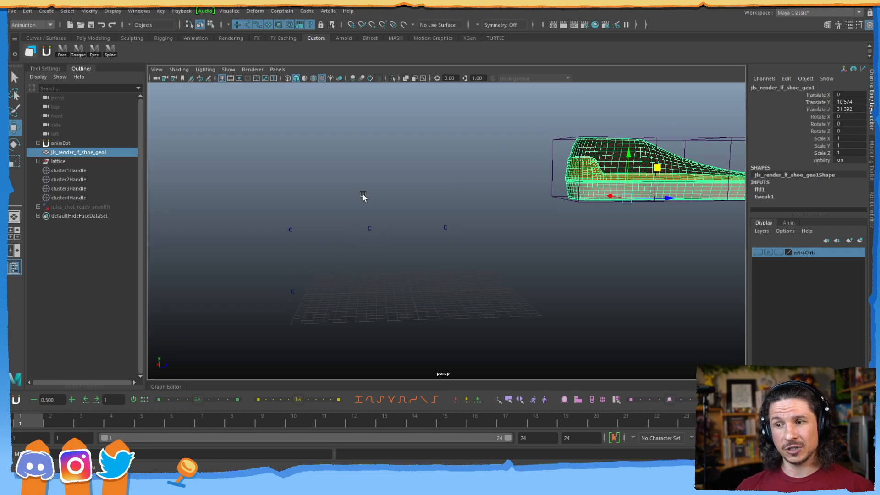
key(e)
drag(654, 192, 631, 222)
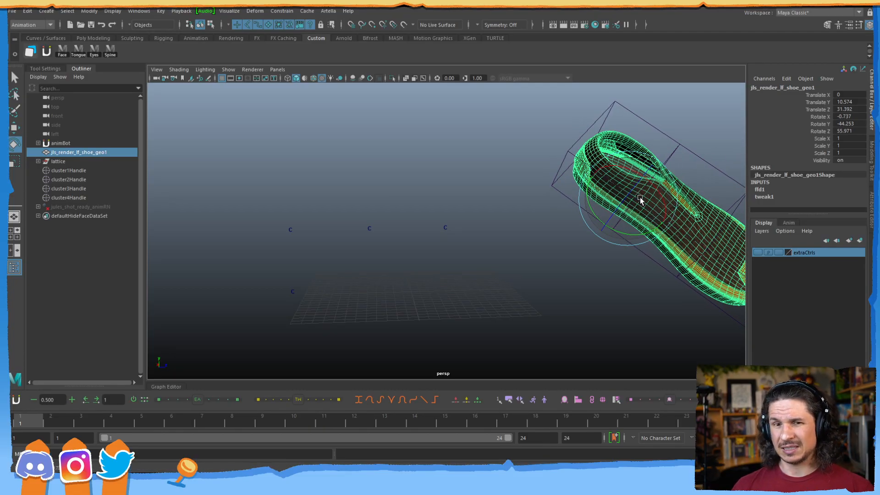
key(w)
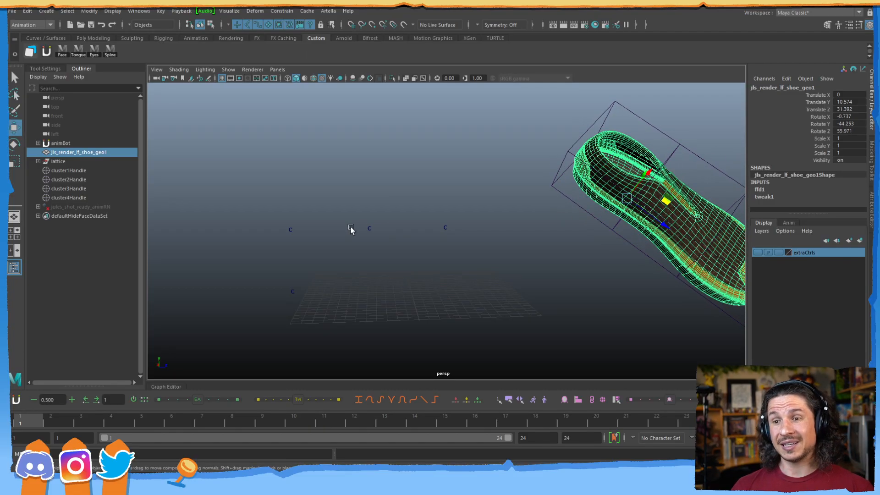
click(292, 228)
drag(314, 201, 272, 184)
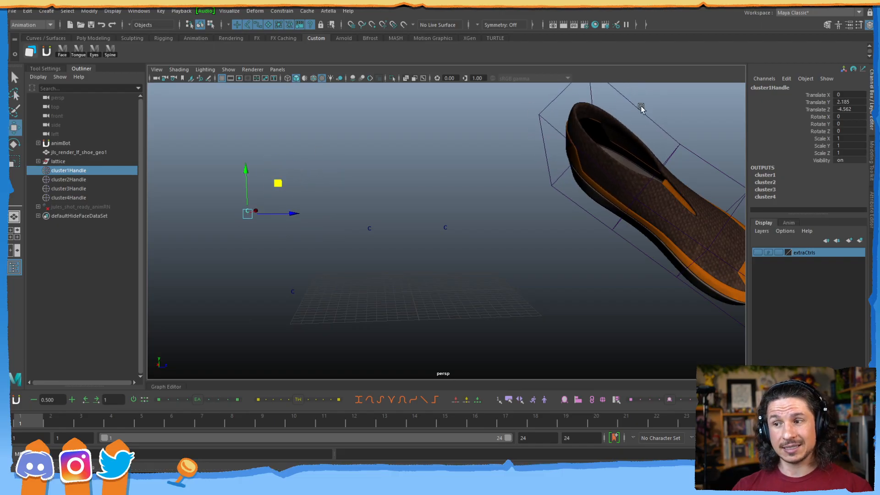
key(ctrl+z)
mouse_move(322, 203)
mouse_down()
mouse_move(310, 212)
mouse_move(323, 215)
mouse_up()
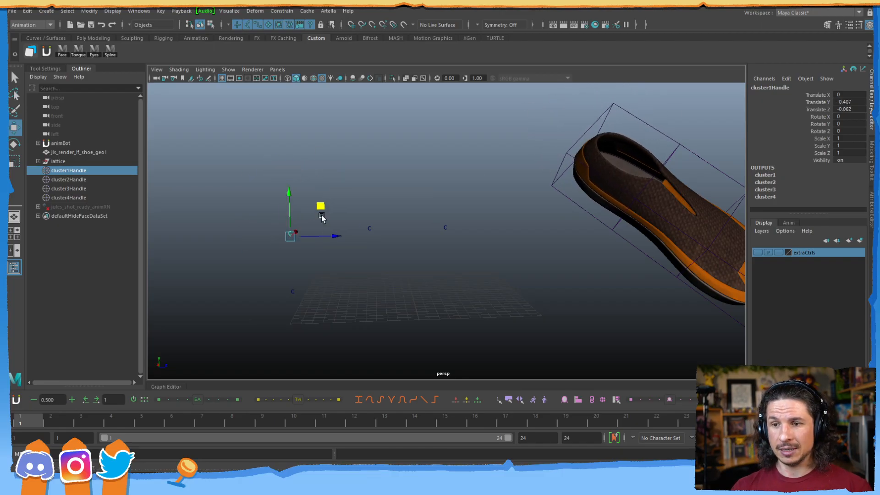
key(ctrl+z)
drag(385, 214, 359, 244)
drag(400, 200, 391, 208)
key(ctrl+z)
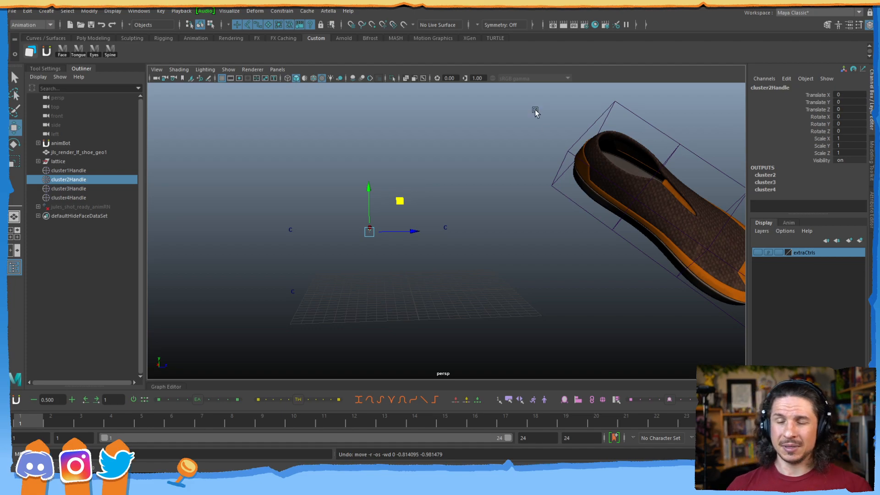
alt+right_drag(560, 159, 507, 178)
alt+middle_drag(507, 178, 434, 222)
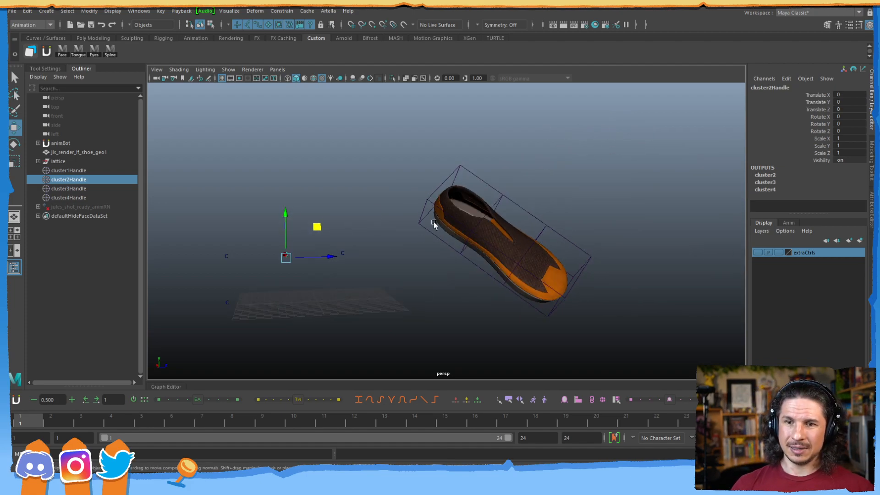
click(74, 152)
scroll(398, 250, down, 4)
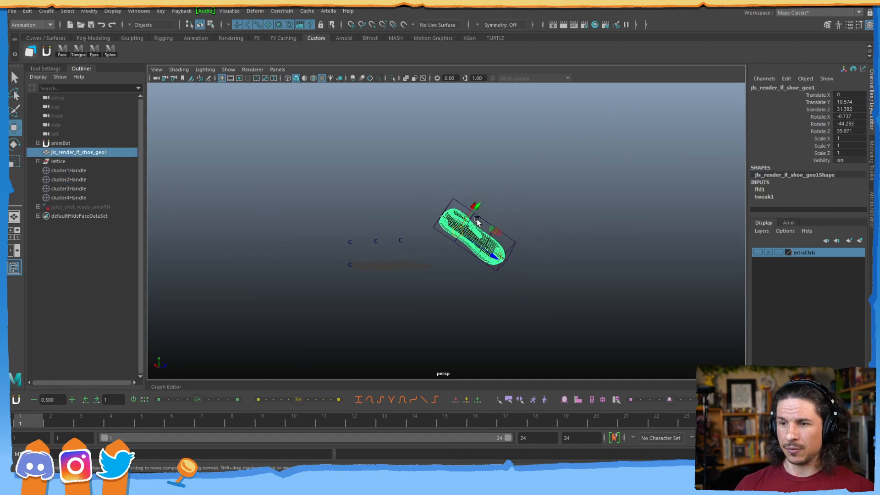
drag(459, 231, 778, 153)
alt+right_drag(605, 177, 517, 195)
alt+middle_drag(517, 195, 377, 218)
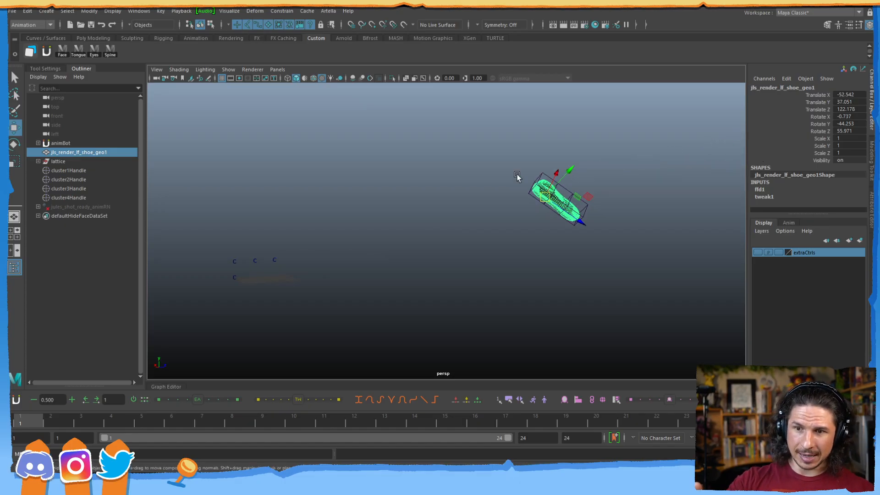
alt+right_drag(433, 198, 532, 255)
alt+middle_drag(532, 255, 342, 318)
alt+middle_drag(291, 302, 586, 199)
alt+drag(585, 199, 379, 222)
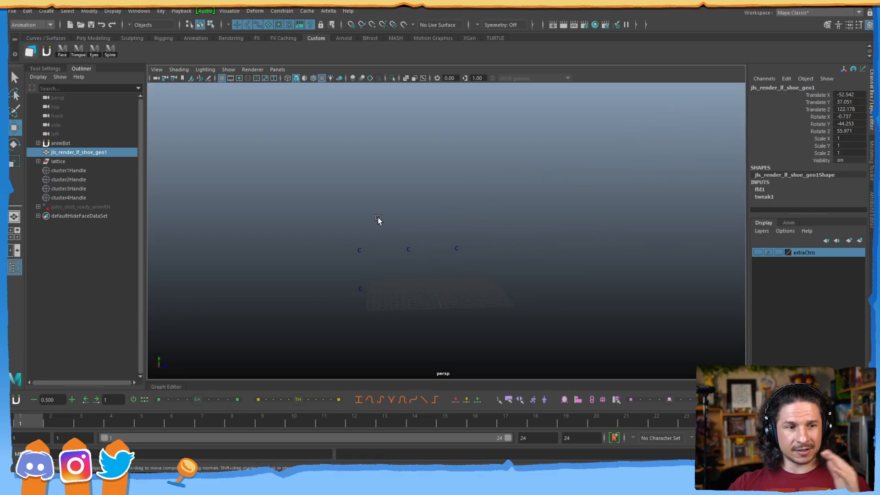
key(ctrl+z)
key(ctrl+z)
key(ctrl+z)
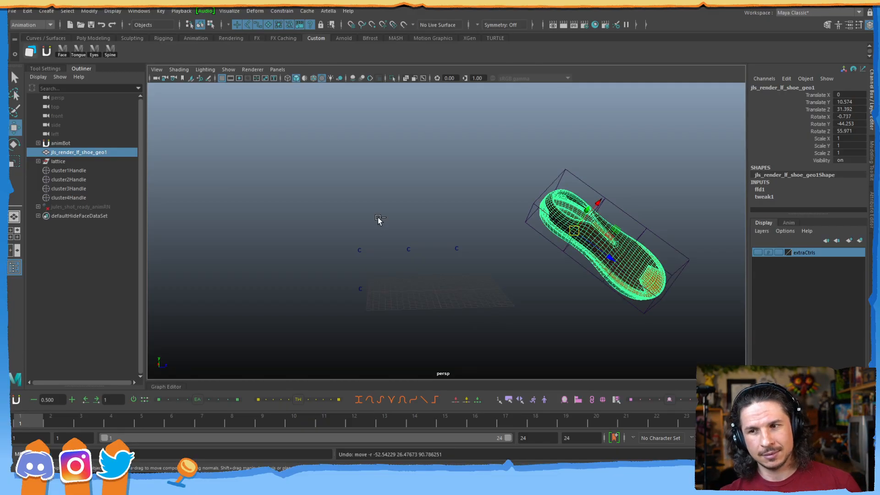
key(ctrl+z)
key(ctrl+z)
key(ctrl+z)
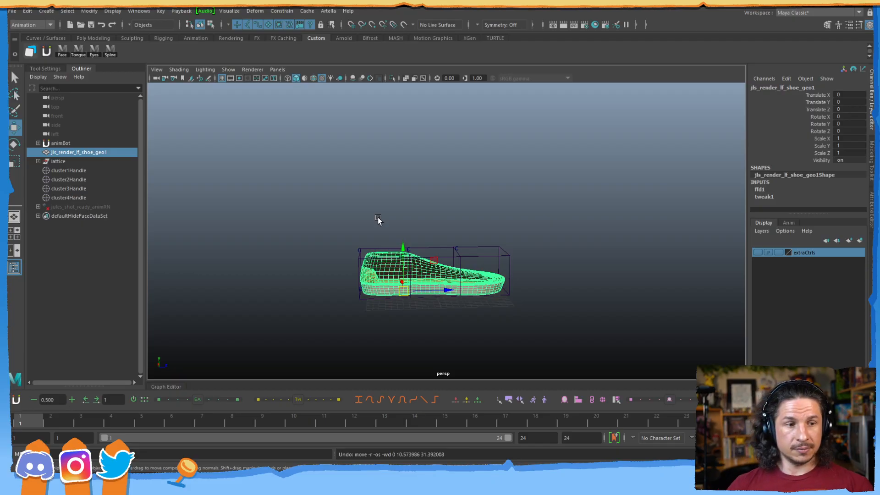
alt+right_drag(392, 246, 596, 236)
alt+drag(596, 236, 477, 243)
scroll(478, 245, up, 3)
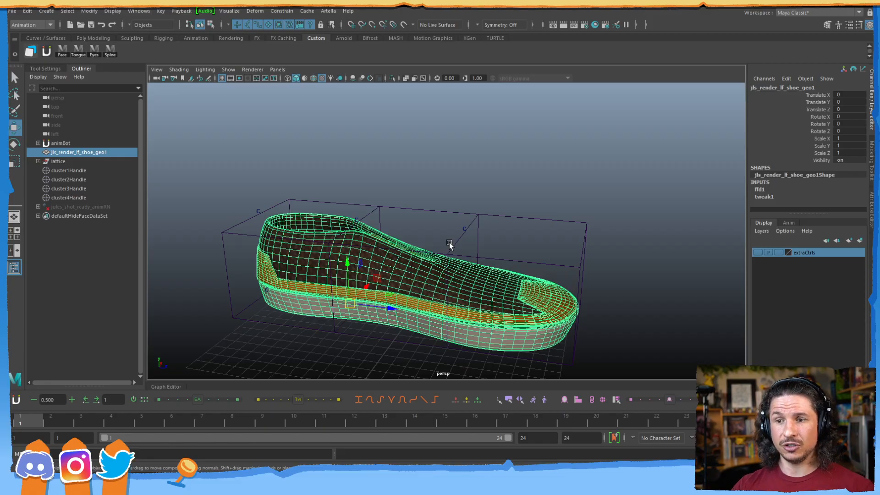
click(85, 170)
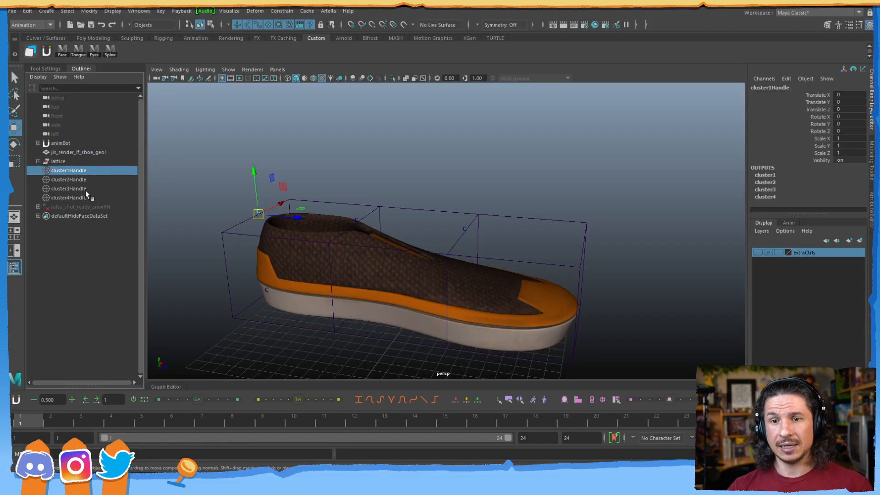
shift+click(86, 197)
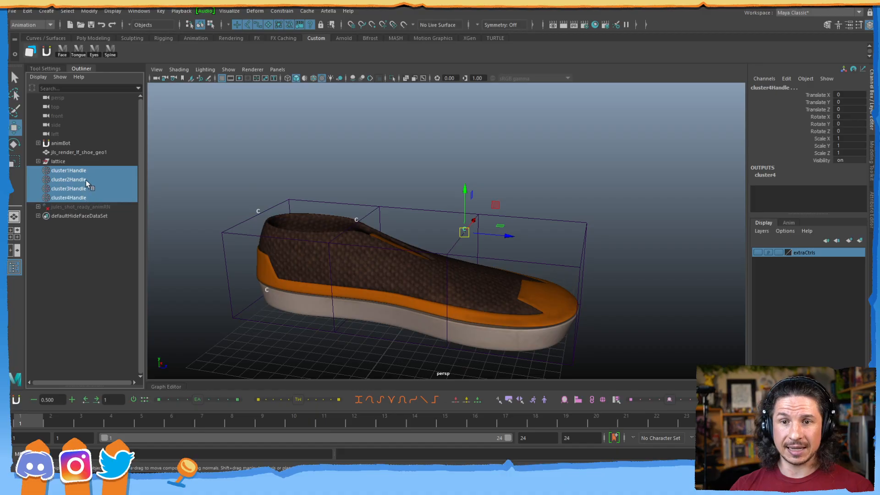
ctrl+click(88, 152)
drag(349, 303, 419, 245)
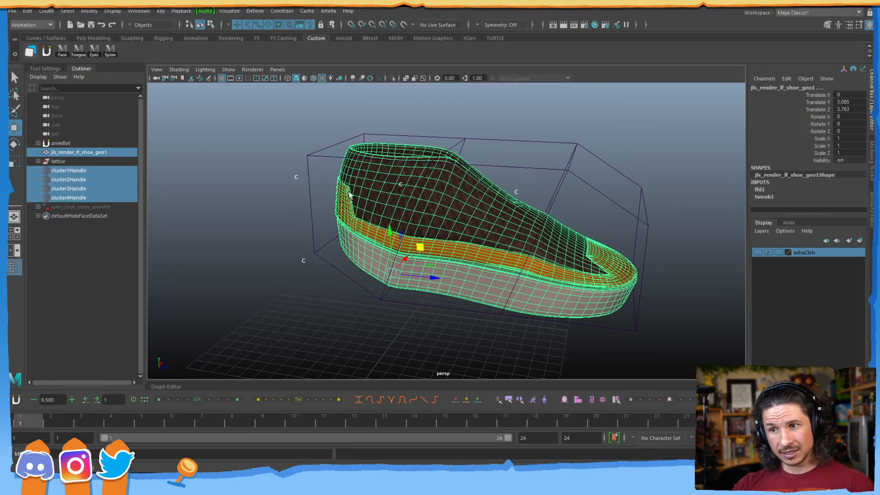
key(ctrl+z)
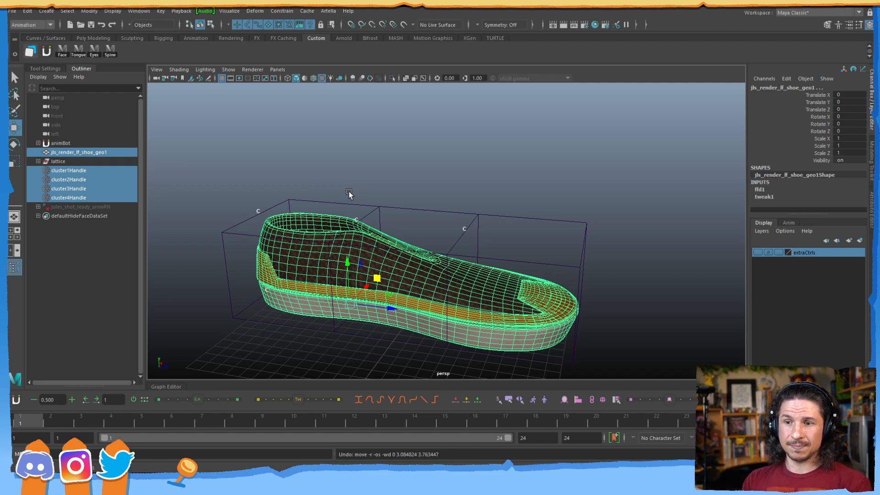
click(283, 185)
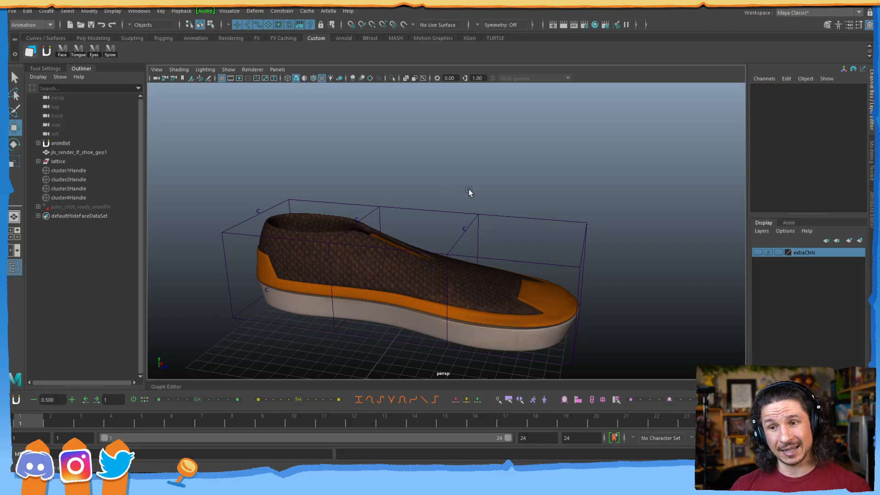
alt+right_drag(576, 187, 293, 211)
alt+drag(292, 212, 321, 222)
alt+right_drag(321, 223, 298, 247)
alt+drag(299, 246, 303, 237)
alt+right_drag(304, 237, 427, 228)
click(455, 210)
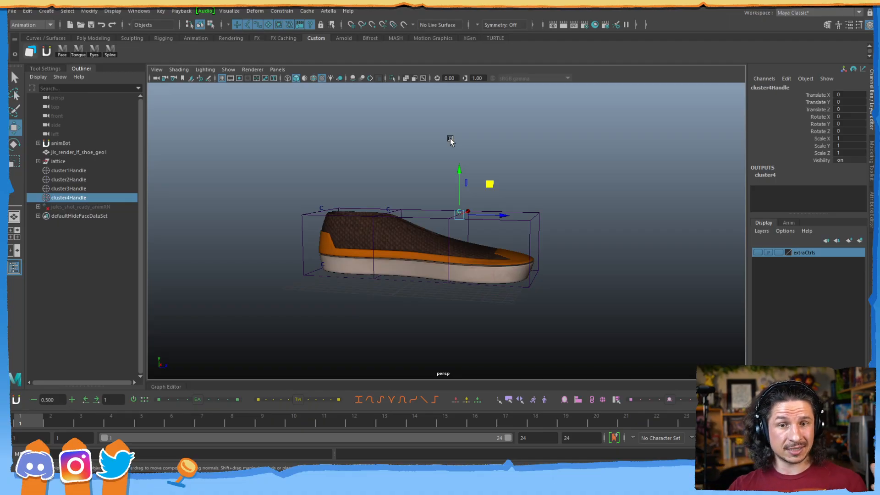
click(403, 188)
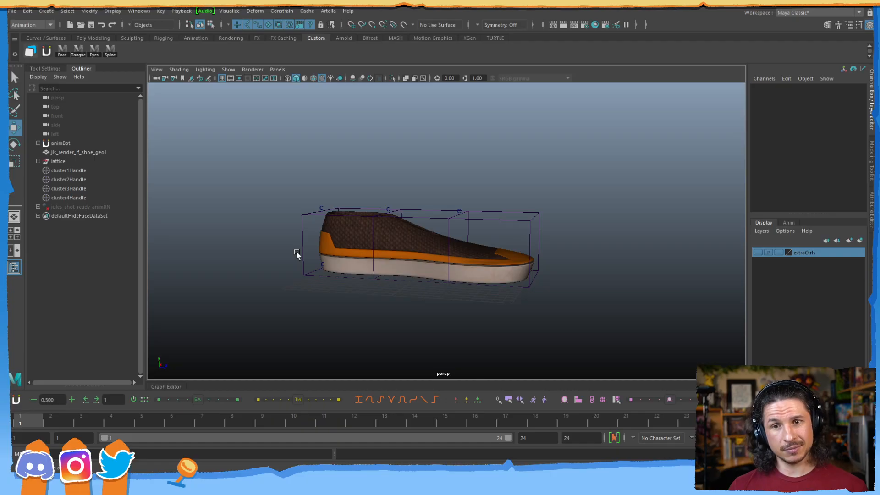
Group cluster1Handle through cluster4Handle and name the group 'clusters'.
click(67, 172)
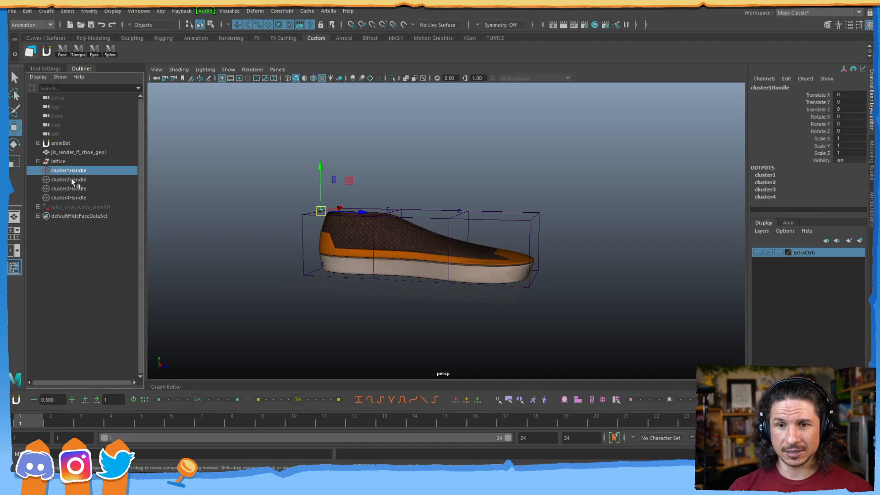
shift+click(70, 196)
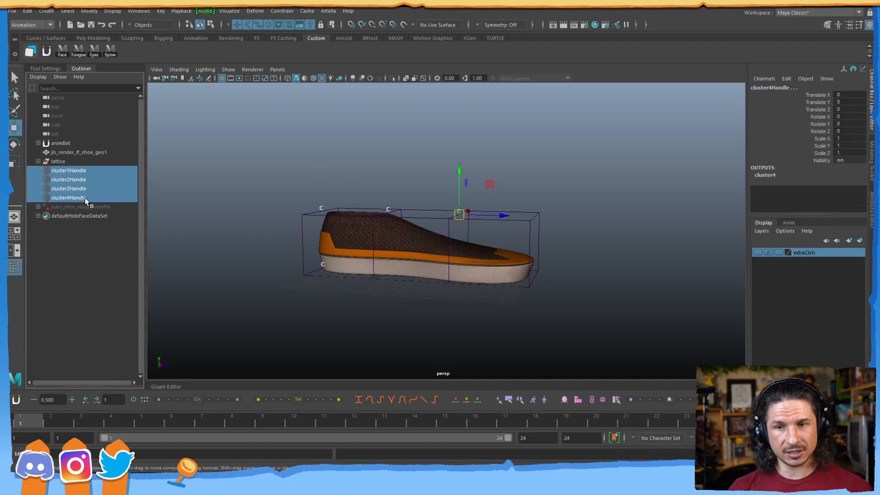
key(ctrl+g)
click(38, 170)
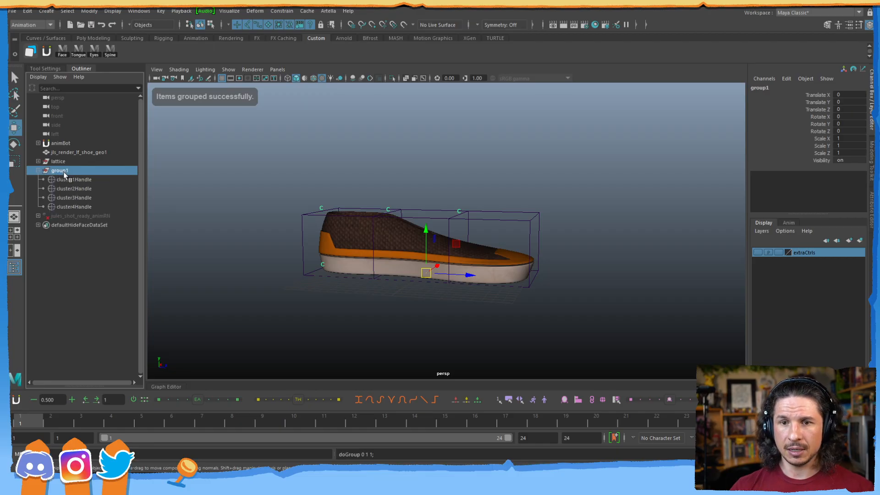
double_click(62, 172)
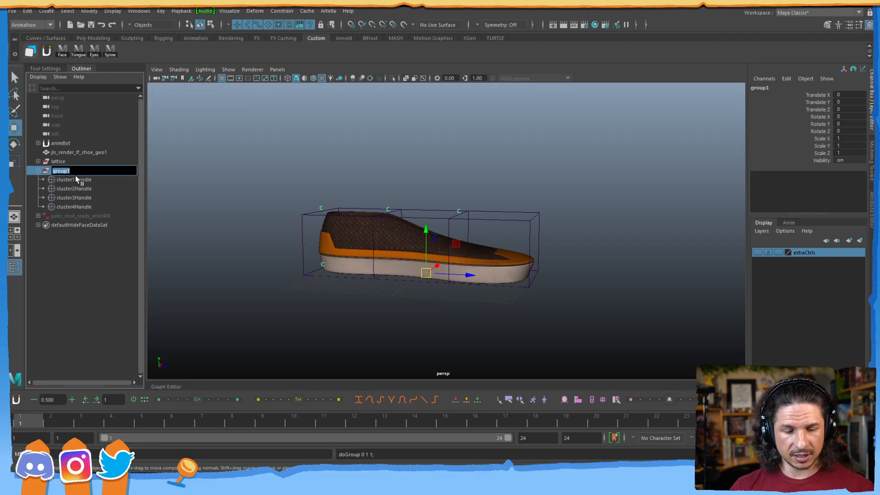
text(clu)
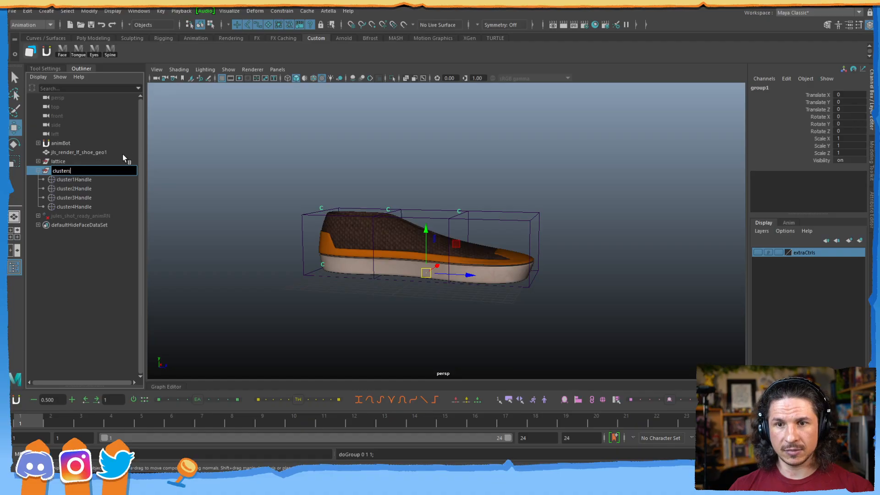
text(sters)
key(Return)
Frame a level side view of the shoe and select the shoe geometry.
alt+drag(256, 210, 335, 236)
alt+right_drag(335, 236, 417, 213)
alt+middle_drag(417, 213, 343, 227)
alt+middle_drag(303, 261, 310, 263)
alt+drag(311, 264, 304, 253)
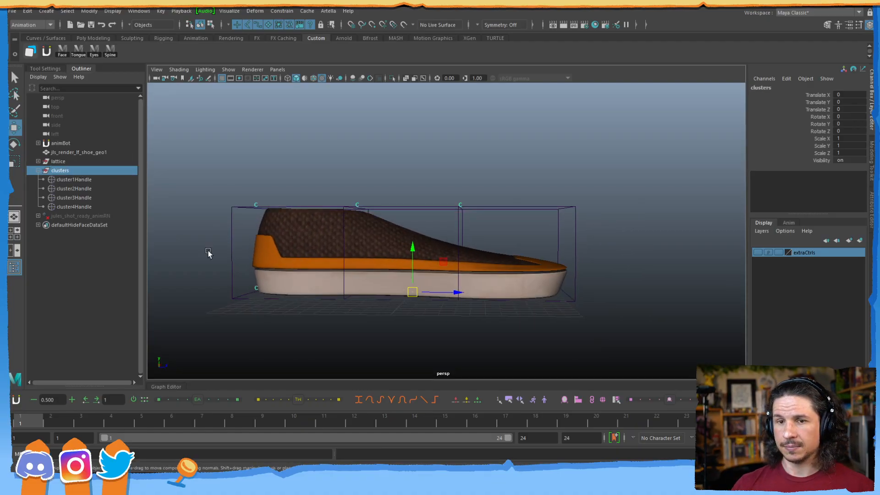
click(67, 153)
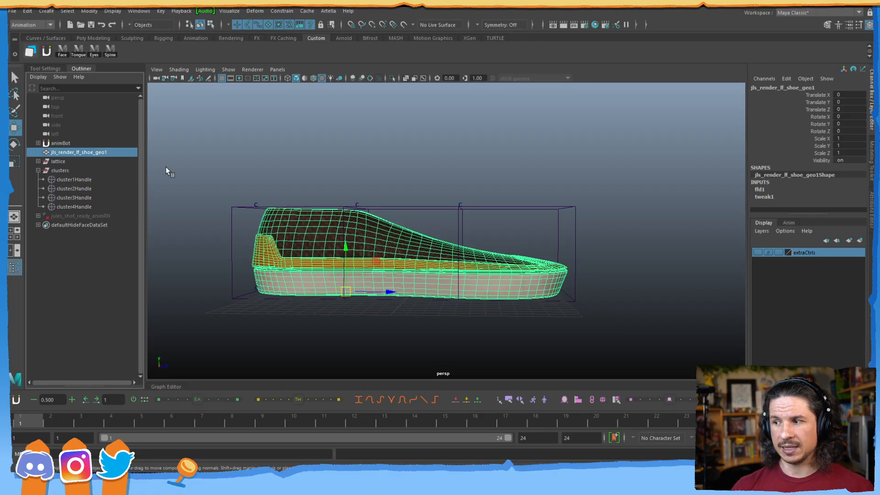
Create a NURBS circle and scale it up to surround the shoe.
click(288, 175)
scroll(345, 168, down, 3)
alt+drag(346, 169, 312, 147)
click(47, 12)
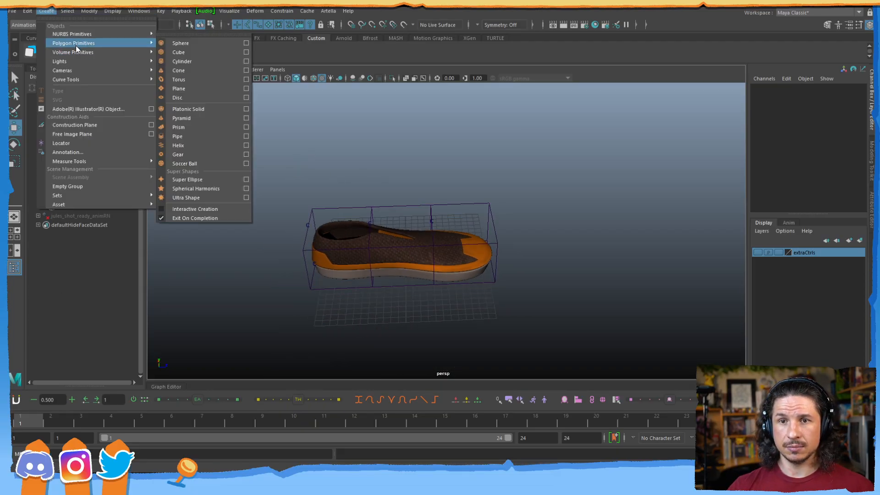
mouse_move(80, 34)
click(195, 89)
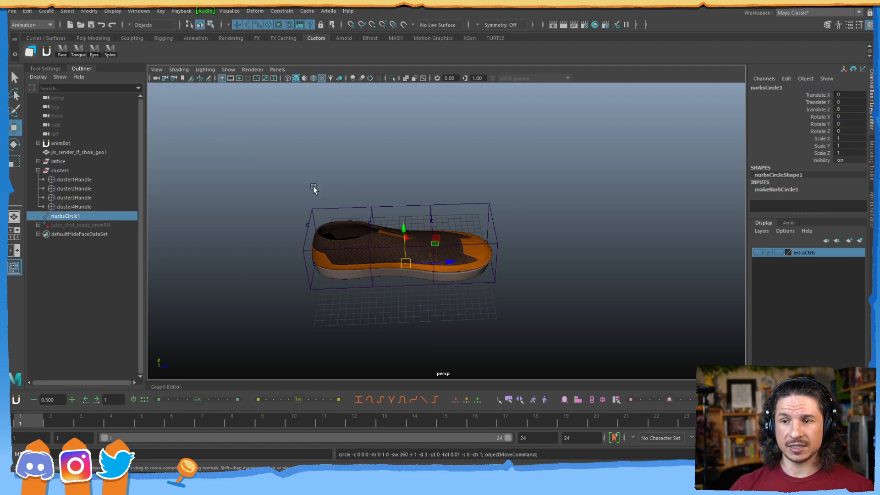
key(r)
drag(408, 264, 566, 249)
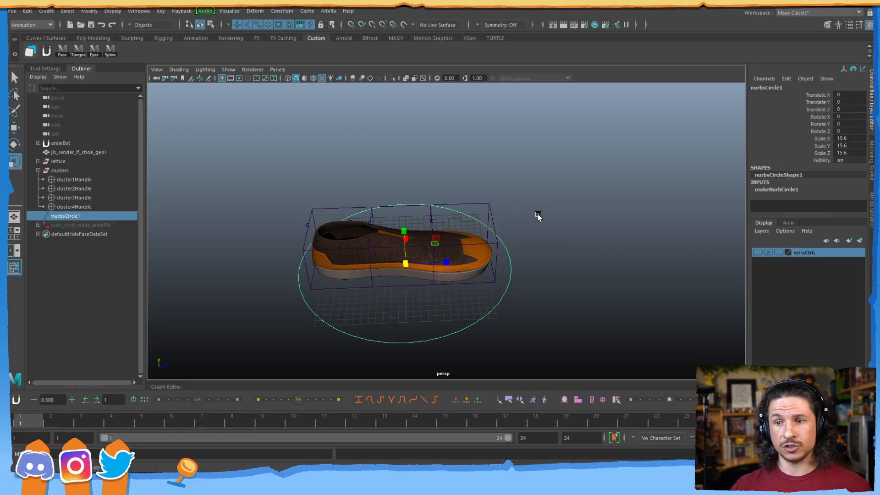
Test-lift the shoe mesh, then undo the move.
click(408, 263)
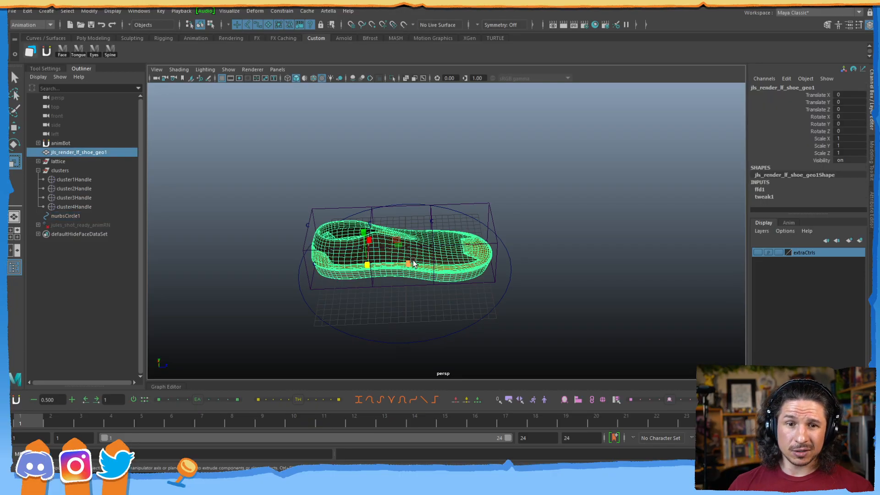
key(w)
alt+drag(406, 278, 403, 257)
drag(395, 226, 400, 184)
key(ctrl+z)
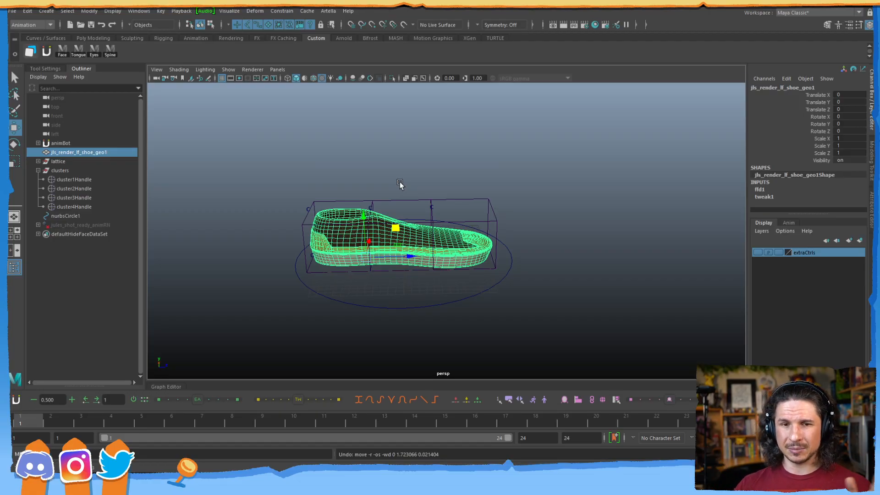
Rename the circle to root_ctrl.
click(421, 292)
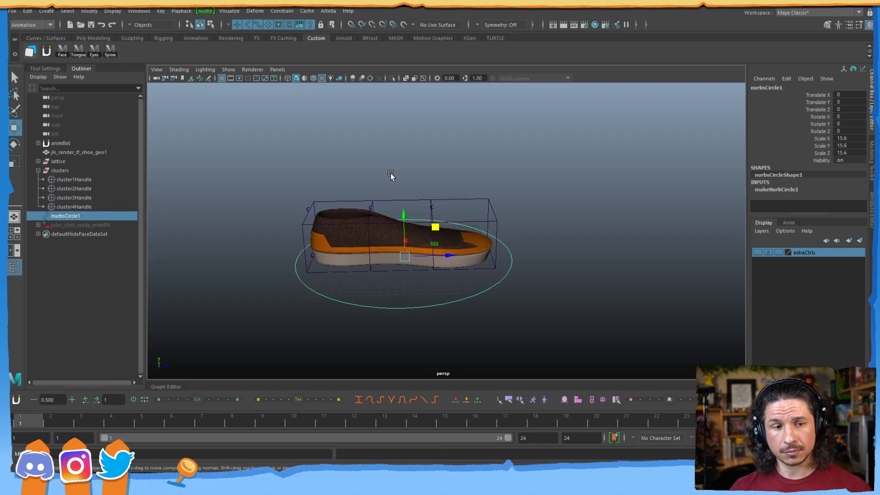
scroll(390, 236, up, 3)
alt+drag(391, 236, 392, 274)
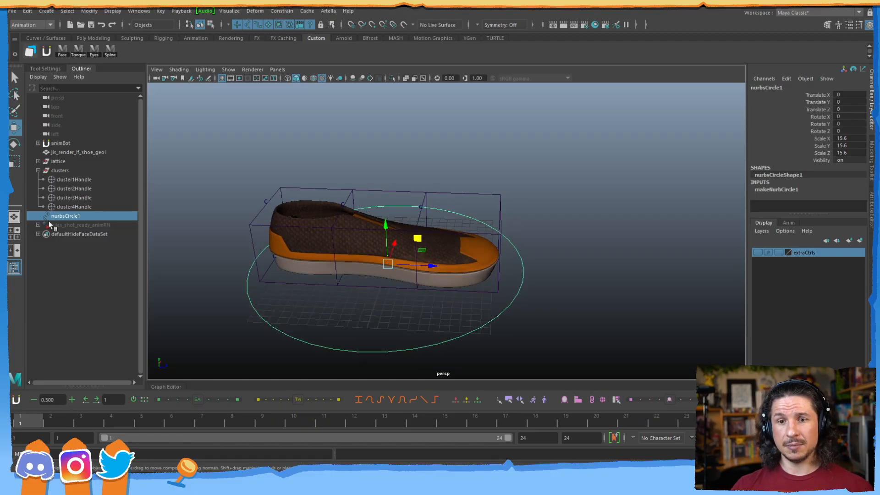
double_click(65, 215)
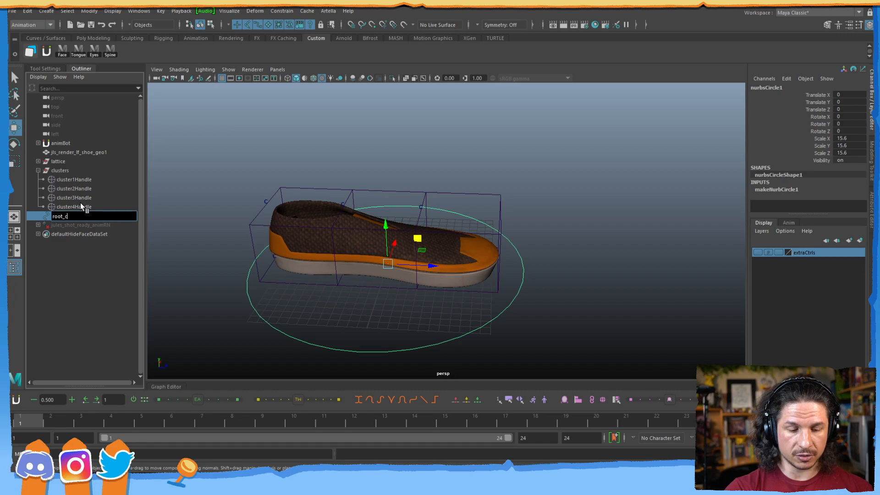
key(Return)
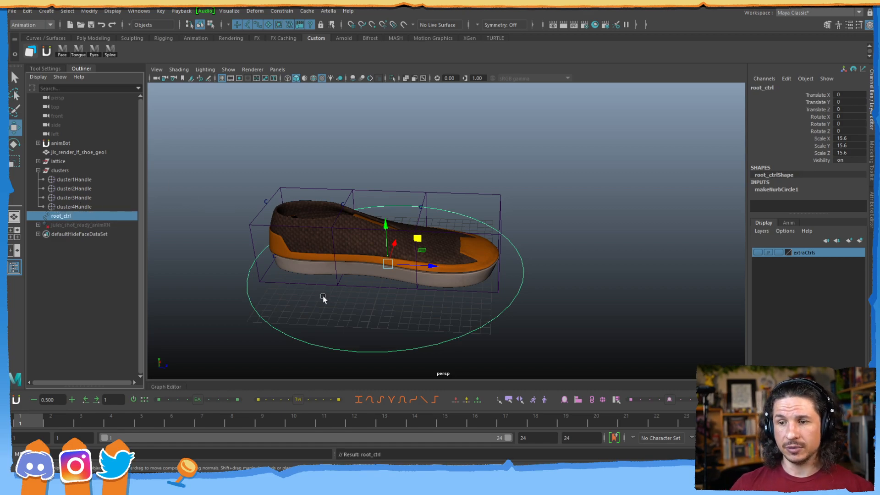
click(192, 280)
click(68, 216)
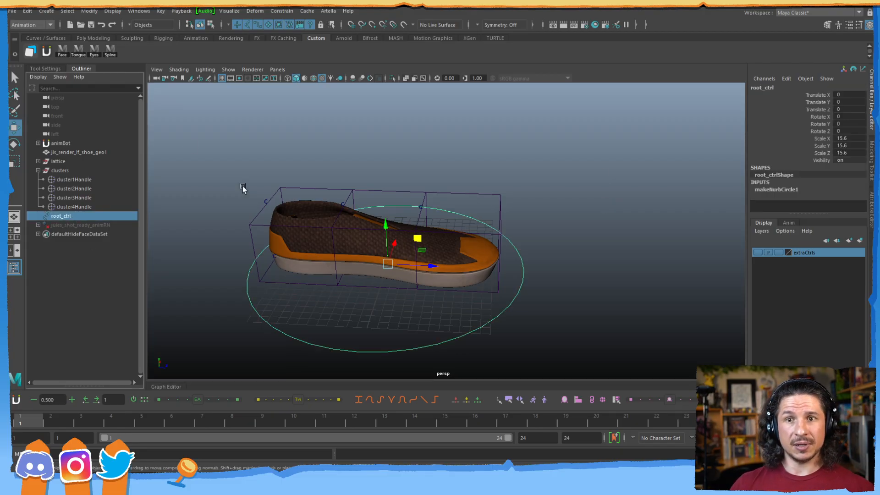
Freeze root_ctrl's transformations to scale 1 and delete its construction history.
click(89, 10)
click(111, 51)
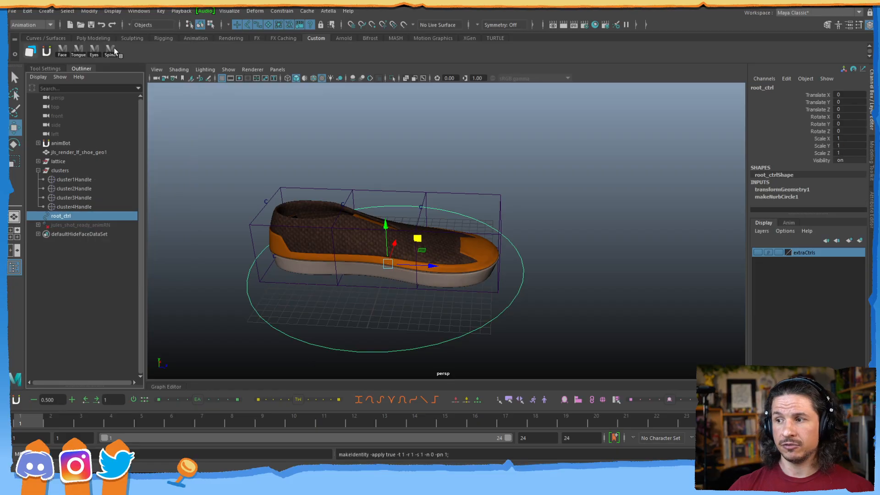
click(27, 11)
mouse_move(72, 119)
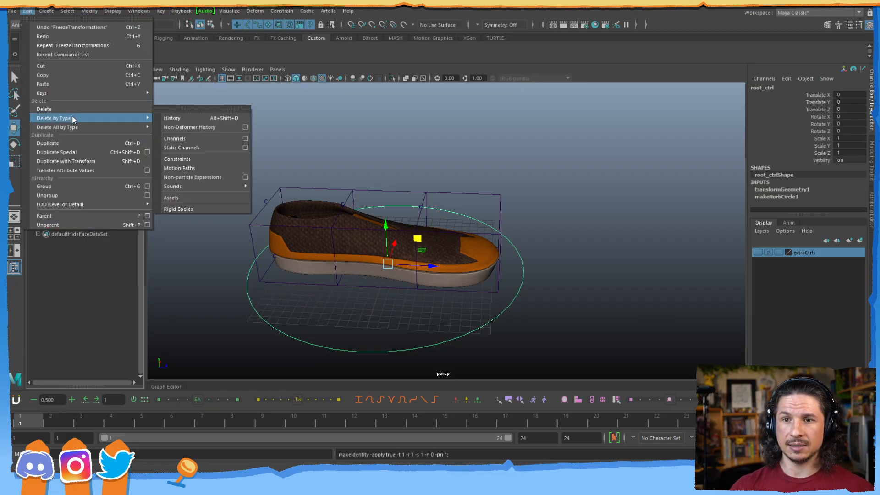
click(181, 118)
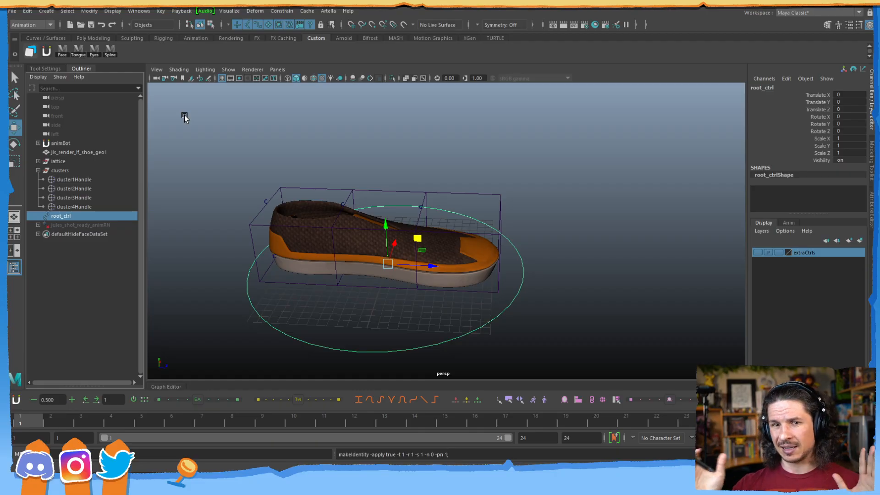
Parent-constrain the shoe geometry to root_ctrl.
click(371, 310)
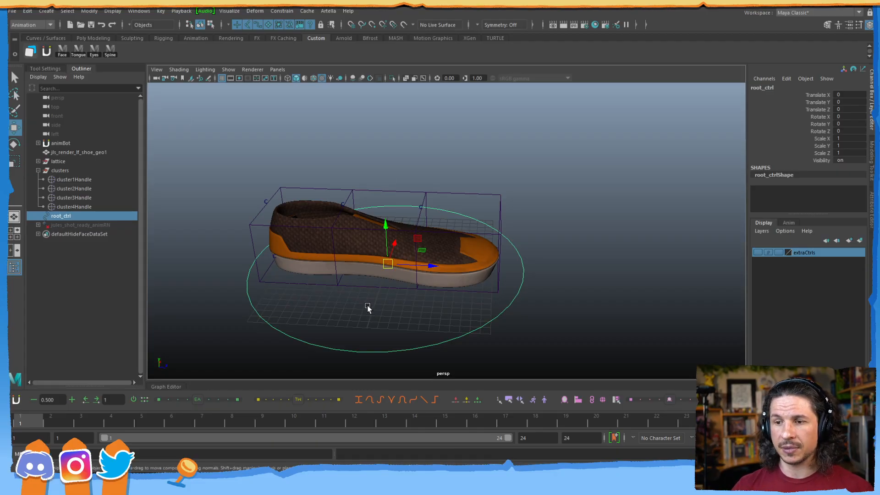
click(296, 338)
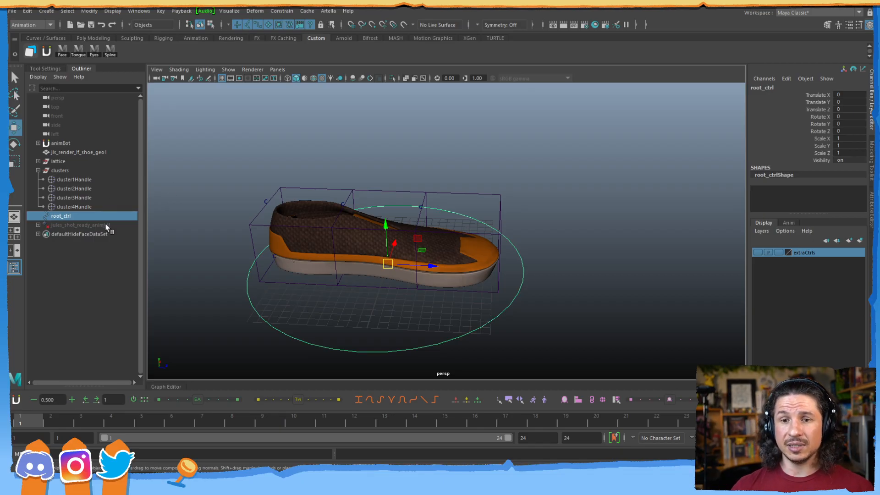
click(89, 154)
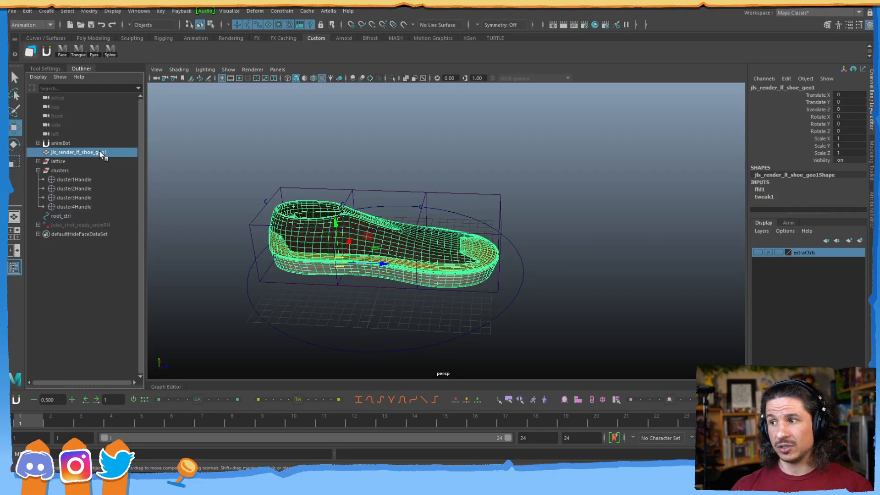
click(68, 215)
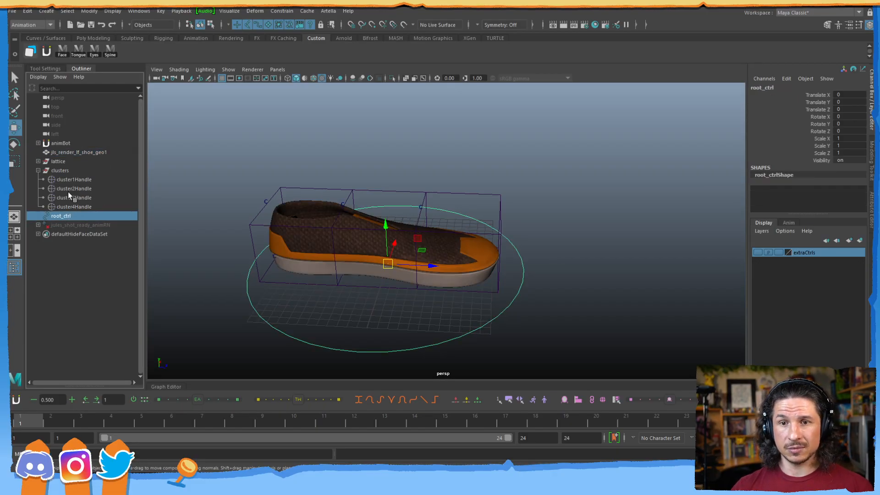
ctrl+click(81, 152)
click(281, 11)
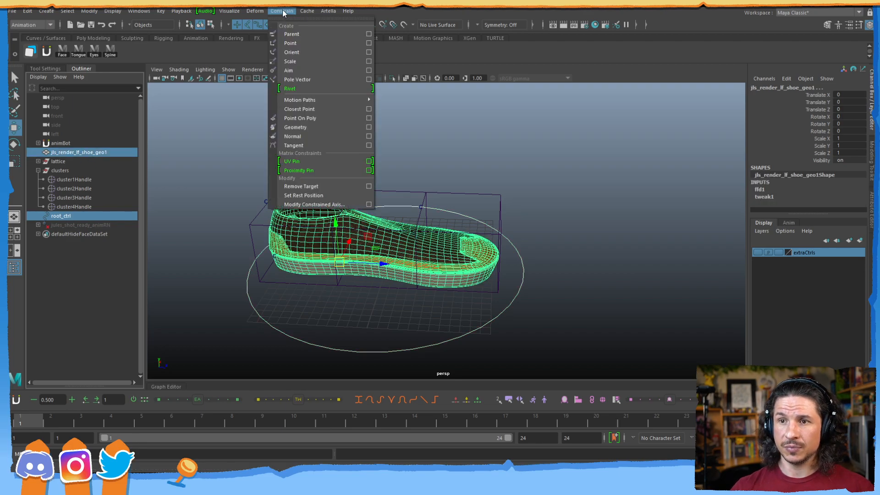
click(297, 34)
Test-move root_ctrl to confirm the shoe follows, then undo the move.
click(236, 276)
drag(237, 275, 298, 287)
drag(417, 238, 506, 233)
key(ctrl+z)
key(ctrl+z)
key(ctrl+z)
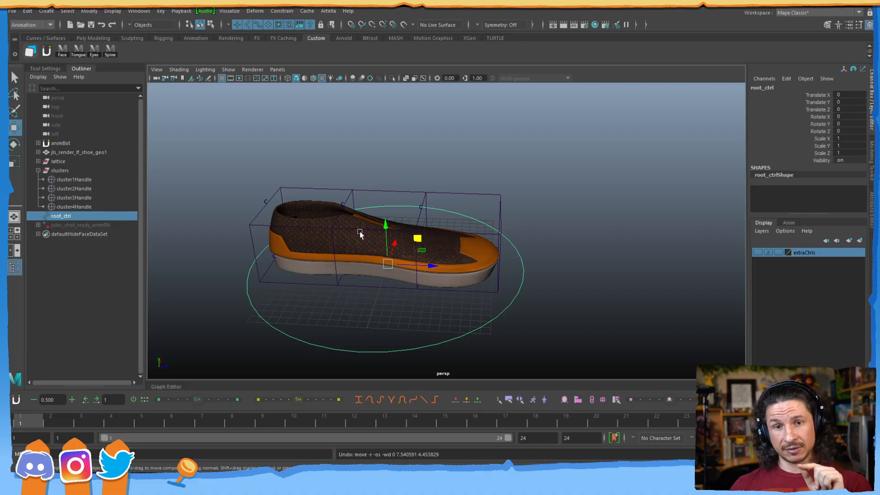
Create a second NURBS circle and move it back along Z to -20.132.
click(46, 11)
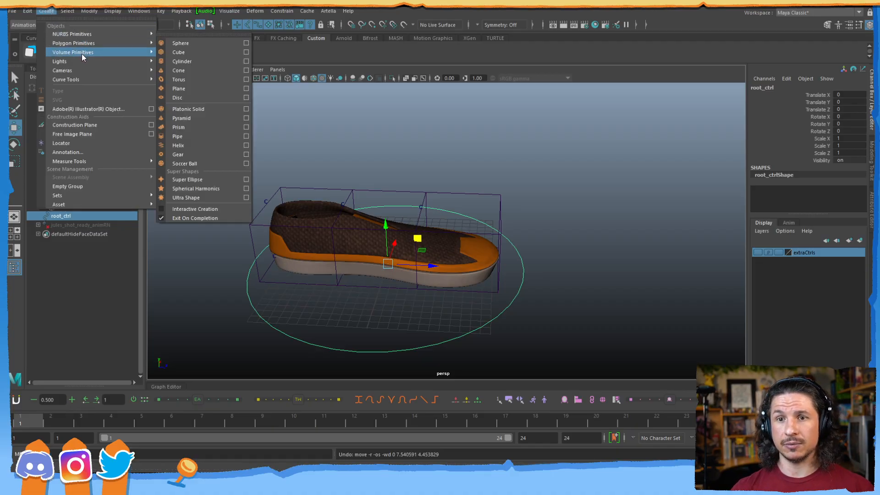
mouse_move(85, 33)
click(177, 88)
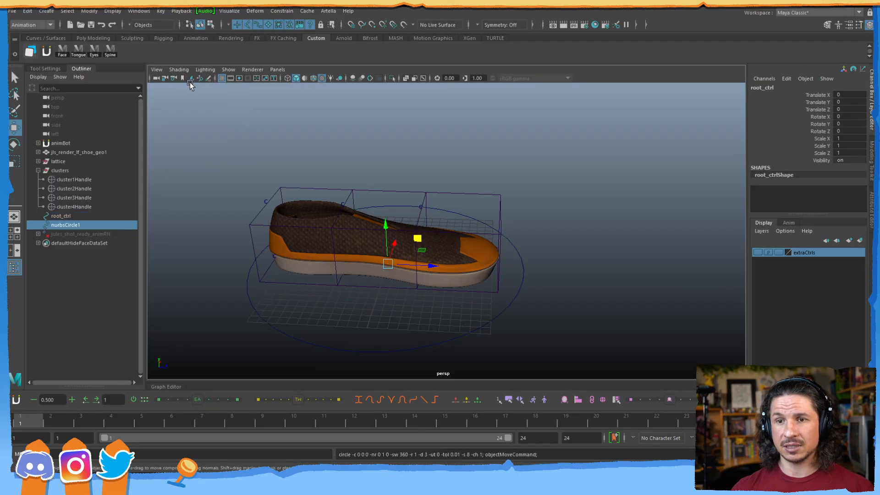
key(f)
drag(459, 246, 243, 252)
alt+middle_drag(243, 252, 321, 258)
scroll(322, 259, up, 4)
alt+drag(324, 265, 381, 257)
Scale the second circle to 1.259 and set its Rotate Z to 90.
key(e)
key(r)
mouse_move(316, 253)
mouse_down()
mouse_move(332, 250)
mouse_move(328, 239)
mouse_move(330, 247)
mouse_up()
key(e)
double_click(843, 132)
text(90)
key(Return)
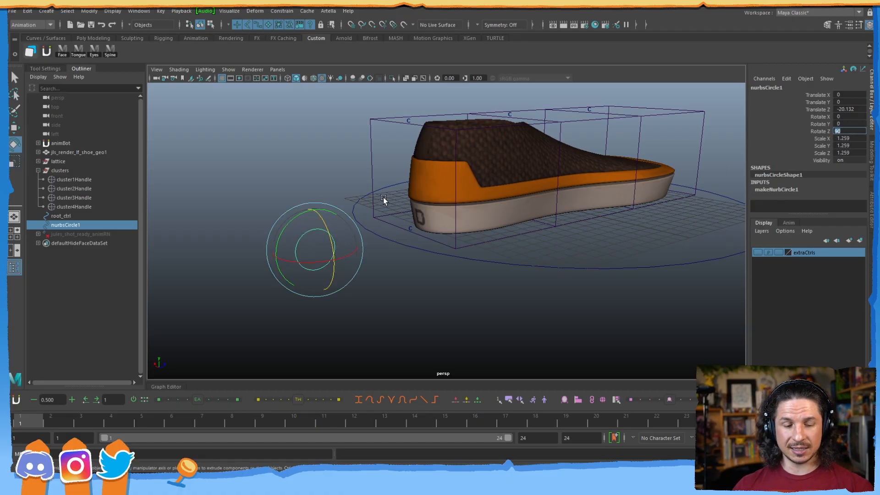
key(Return)
Reselect the upright circle and orbit to view it alongside the shoe.
alt+drag(383, 235, 347, 255)
alt+middle_drag(347, 256, 377, 279)
click(352, 273)
key(w)
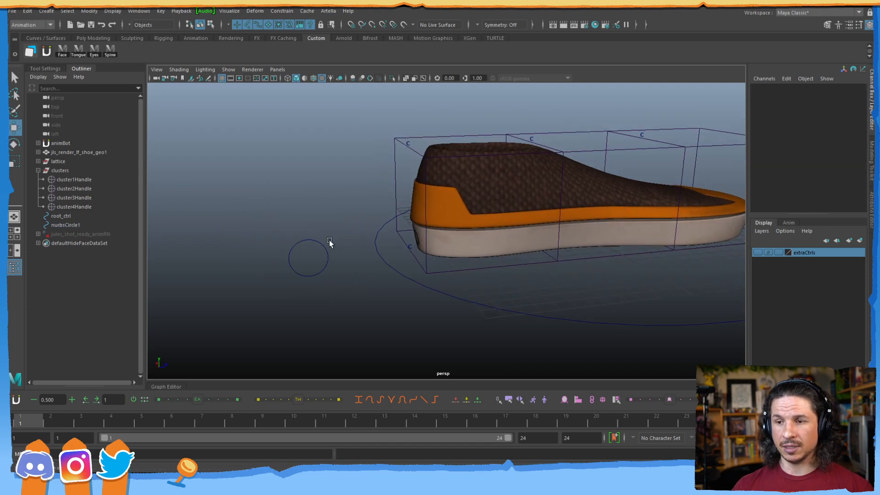
click(324, 246)
alt+middle_drag(316, 278, 356, 288)
alt+right_drag(355, 289, 385, 296)
alt+drag(385, 296, 386, 288)
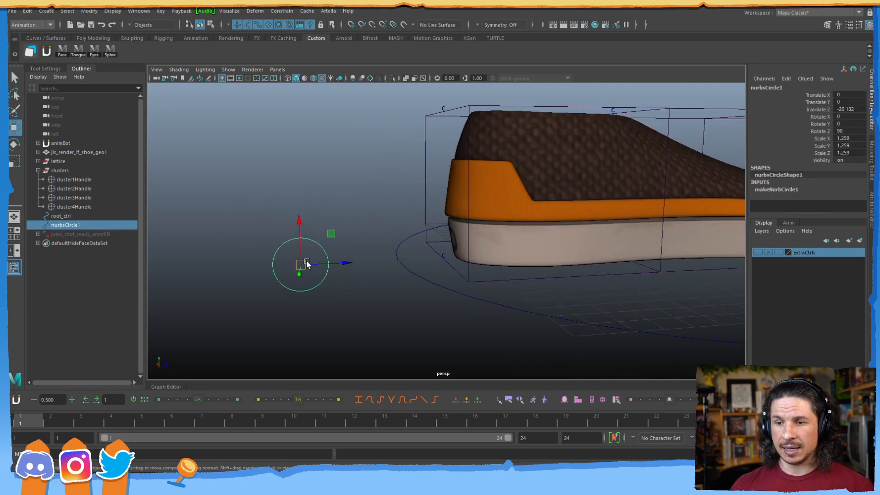
alt+drag(445, 254, 402, 266)
alt+drag(463, 232, 488, 218)
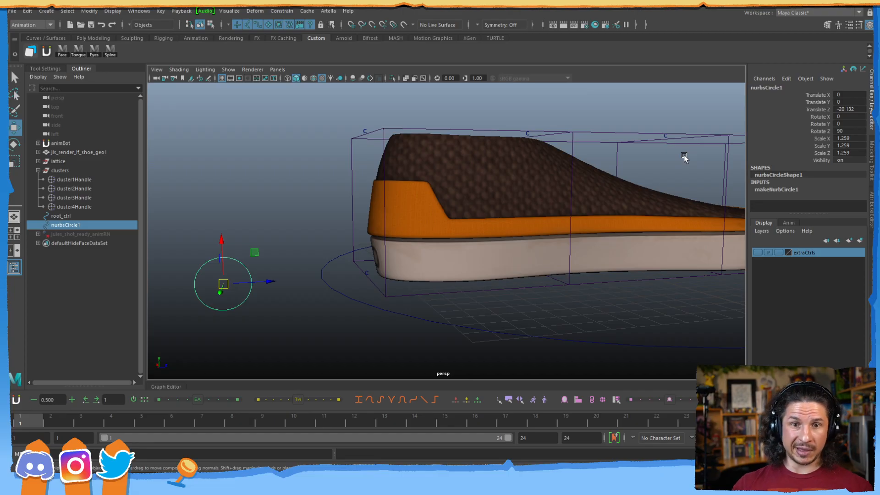
Hide the lattice by setting its Visibility to 0.
click(59, 162)
click(846, 160)
text(0)
key(Return)
Point-snap the circle control onto the shoe's heel point at -0.019, -0.01, -13.369.
drag(250, 256, 216, 276)
alt+middle_drag(601, 218, 423, 247)
alt+right_drag(423, 247, 358, 211)
alt+middle_drag(359, 211, 448, 193)
alt+right_drag(290, 214, 345, 245)
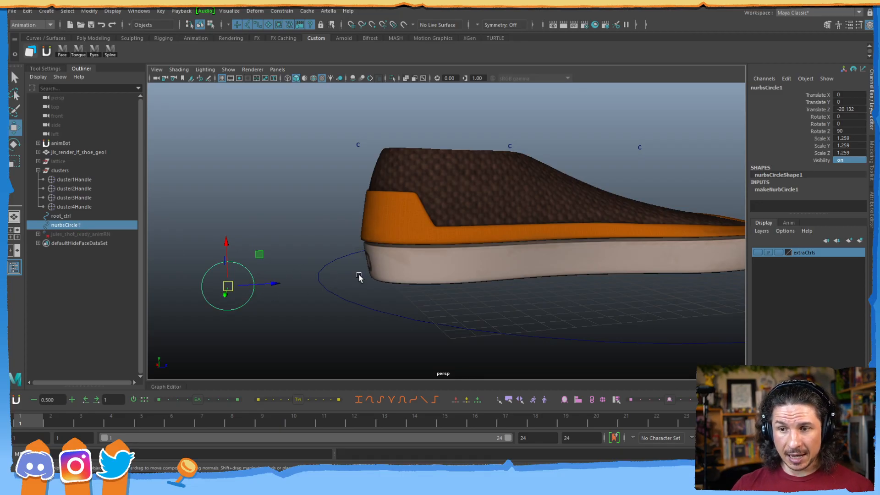
key(c)
middle_drag(361, 277, 362, 280)
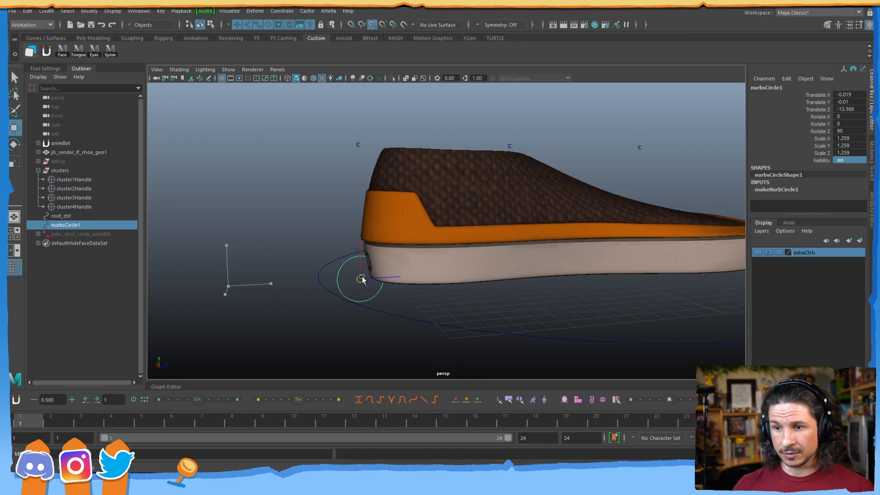
drag(359, 279, 148, 267)
key(v)
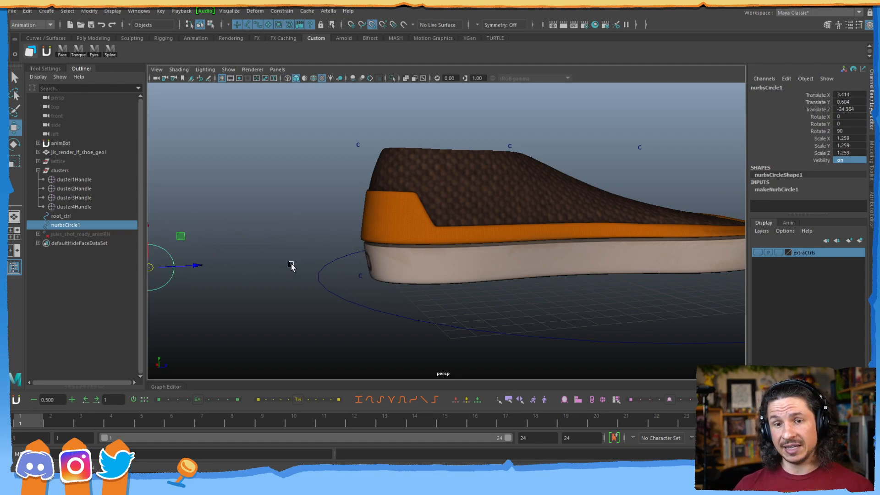
drag(152, 269, 190, 254)
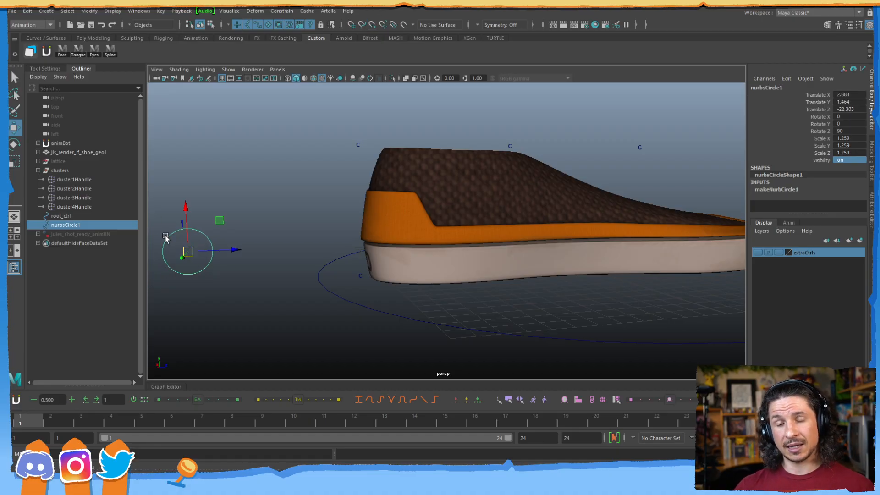
key(v)
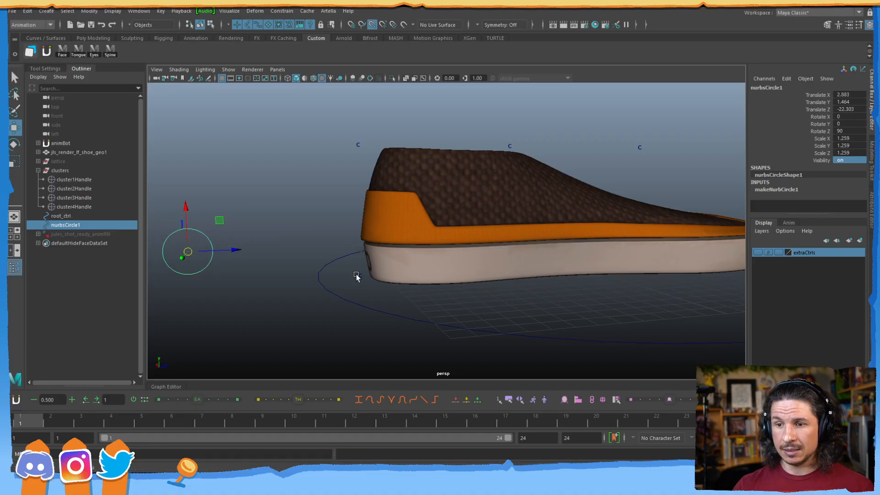
middle_click(362, 275)
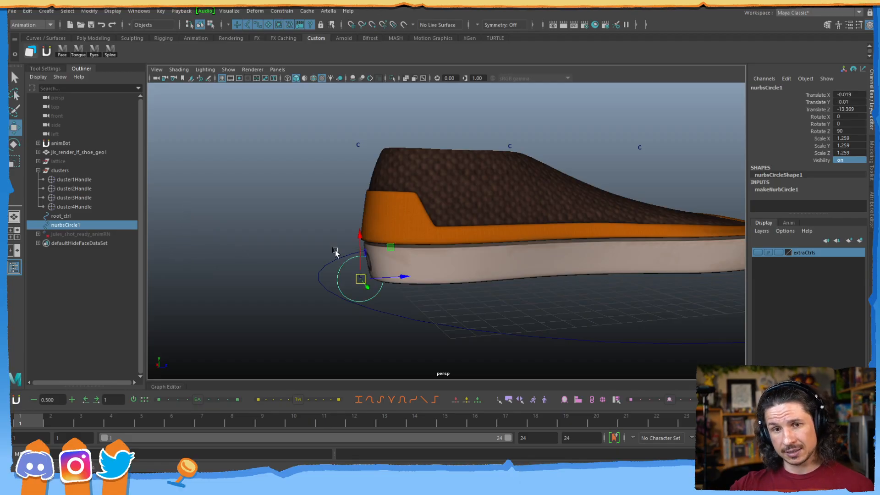
alt+drag(335, 252, 409, 292)
Rename nurbsCircle1 to heel_ctrl in the Outliner.
double_click(72, 224)
text(heel_ctrl)
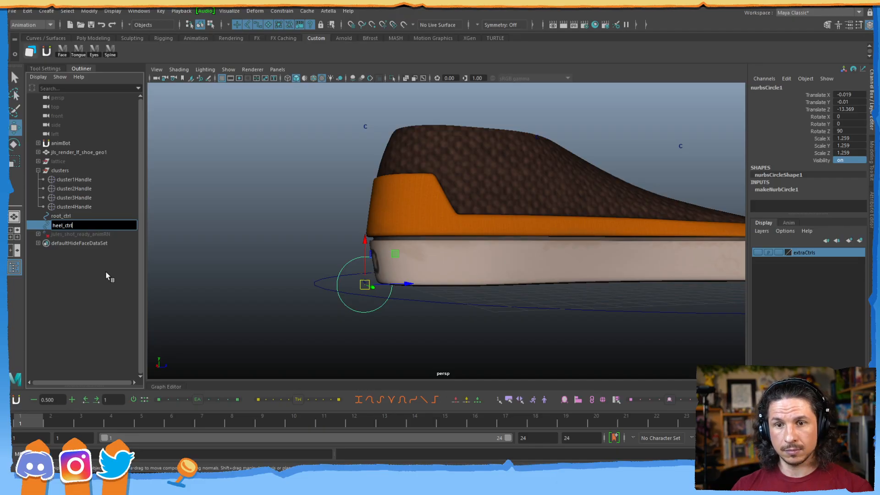
key(Return)
click(296, 307)
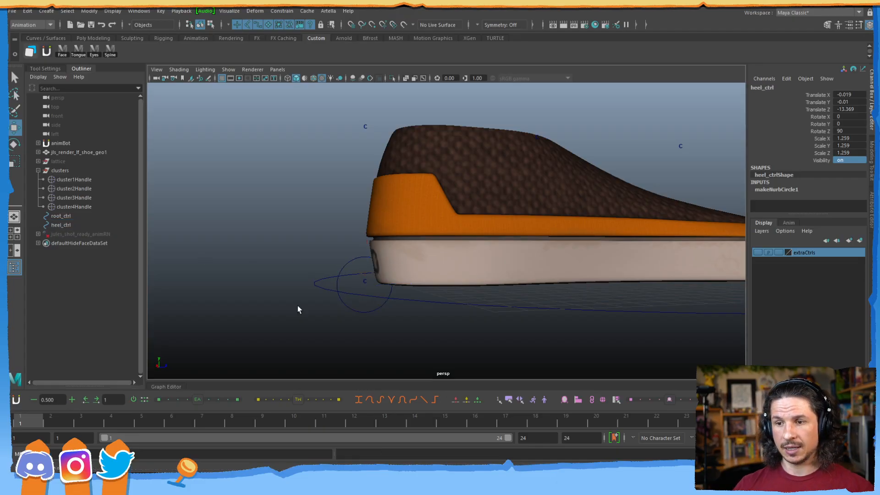
Duplicate heel_ctrl, snap the copy onto the cluster above the heel, and name it heelTop_ctrl.
alt+drag(354, 271, 333, 277)
click(345, 260)
alt+middle_drag(333, 277, 319, 297)
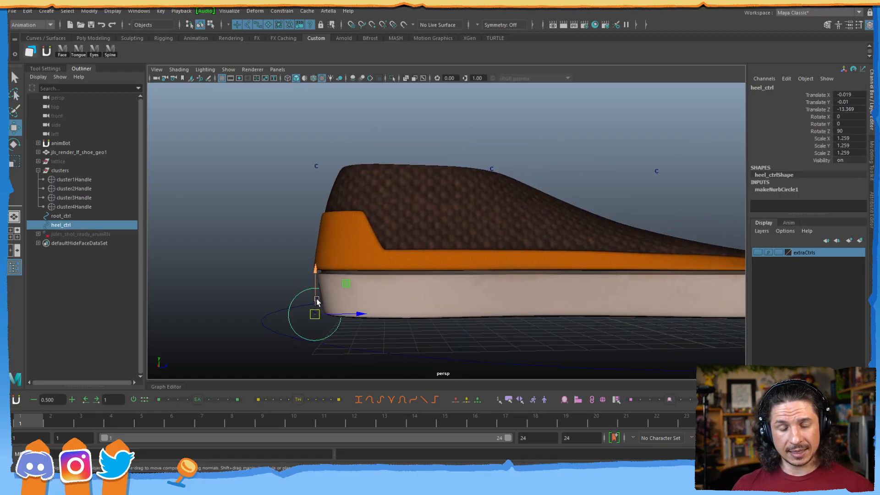
key(ctrl+d)
drag(345, 289, 221, 242)
middle_drag(310, 169, 317, 168)
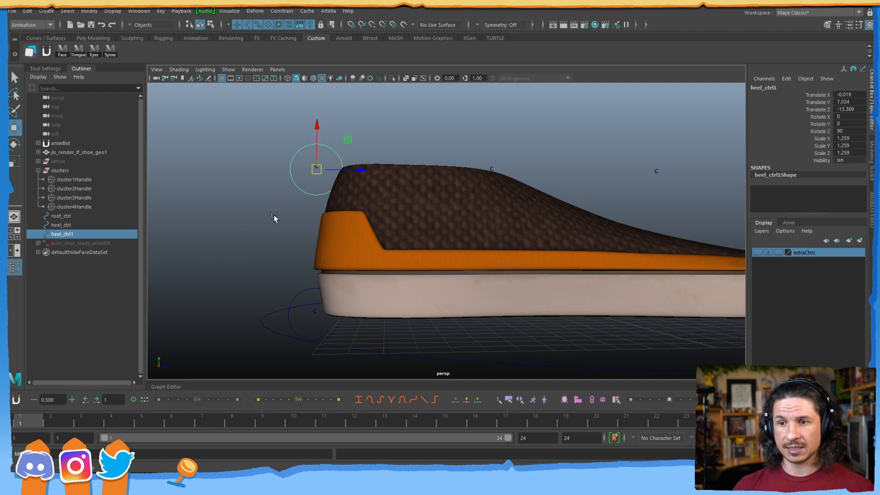
double_click(64, 235)
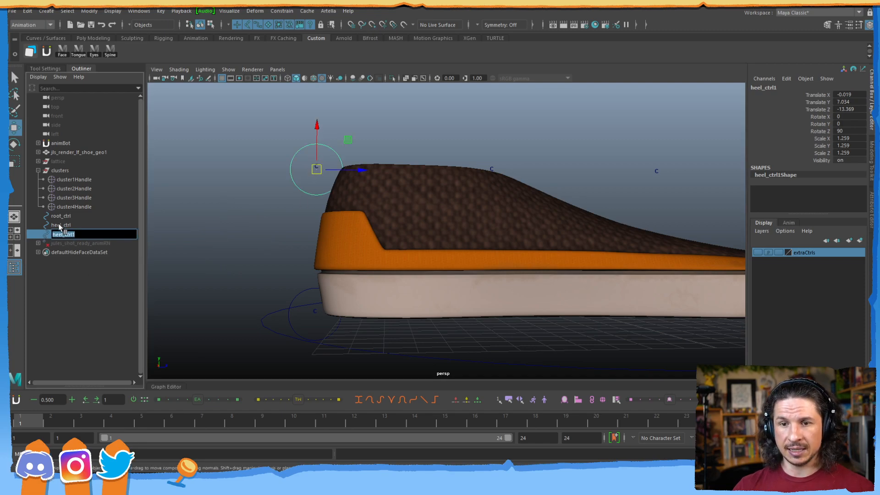
key(Right)
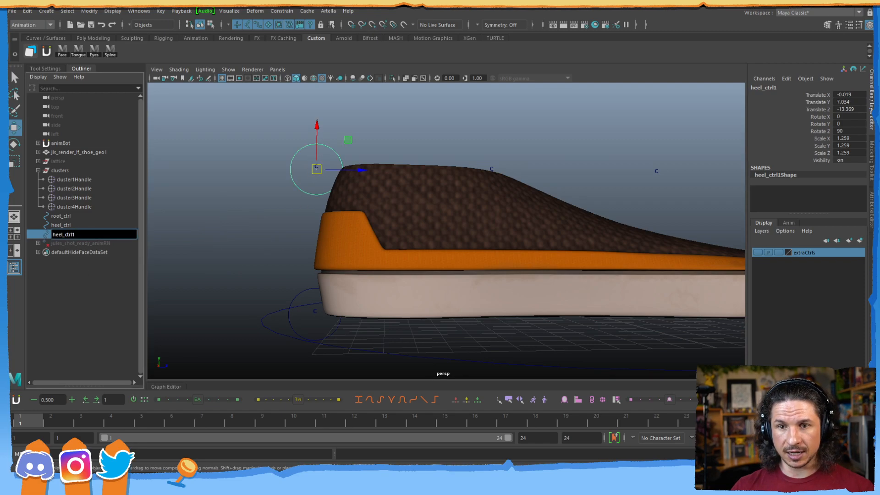
text(Top)
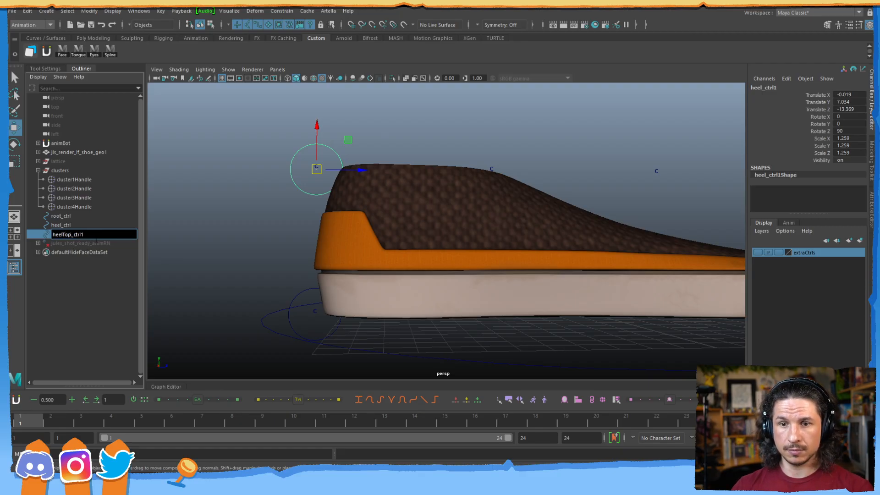
click(219, 229)
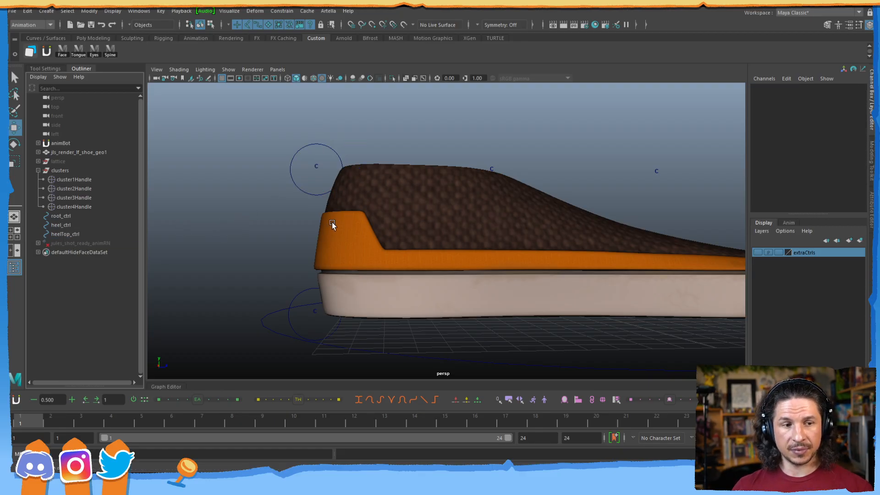
Duplicate heelTop_ctrl and point-snap the copy onto the cluster above the tongue.
alt+drag(333, 218, 308, 245)
click(305, 231)
alt+right_drag(368, 225, 312, 264)
alt+middle_drag(313, 263, 292, 258)
key(ctrl+d)
drag(347, 182, 293, 190)
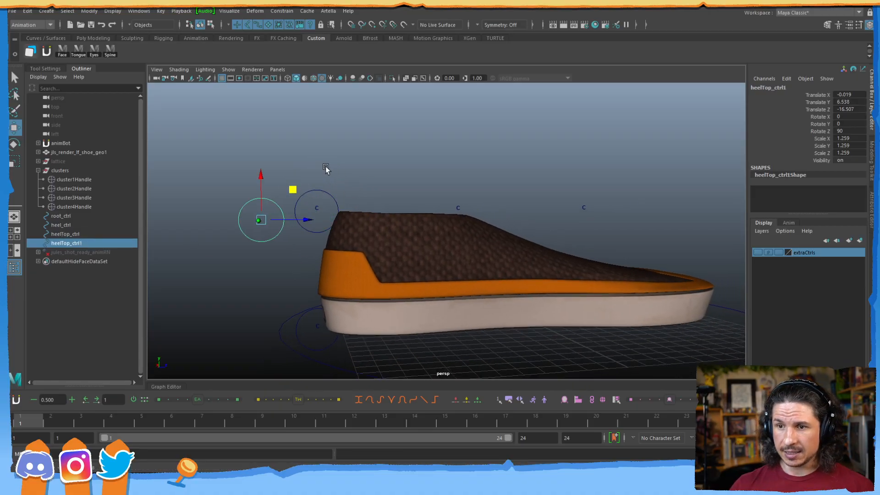
key(v)
click(261, 220)
key(v)
middle_click(458, 211)
Name that copy tongue_ctrl, then duplicate it and shift the new copy toward the toe.
double_click(69, 243)
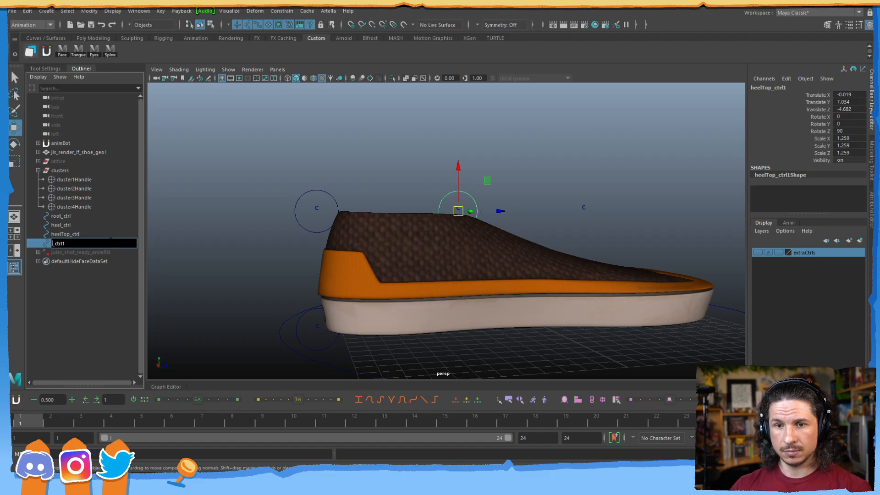
text(tongu)
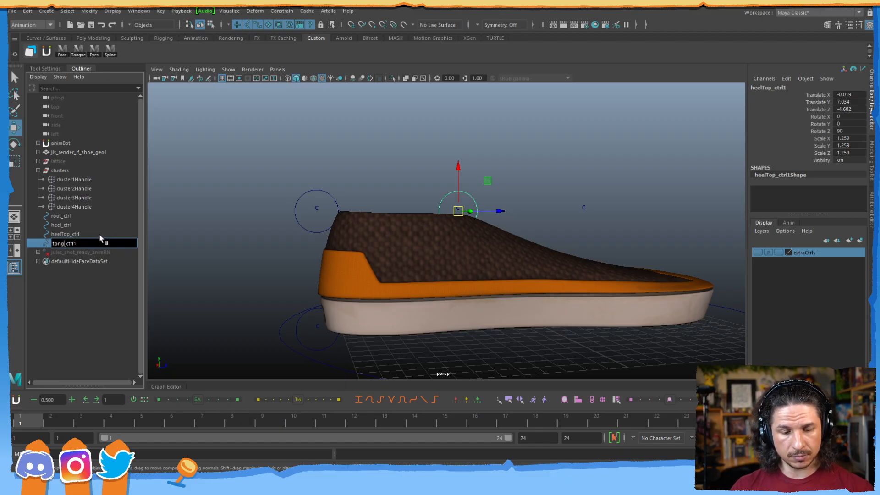
text(e)
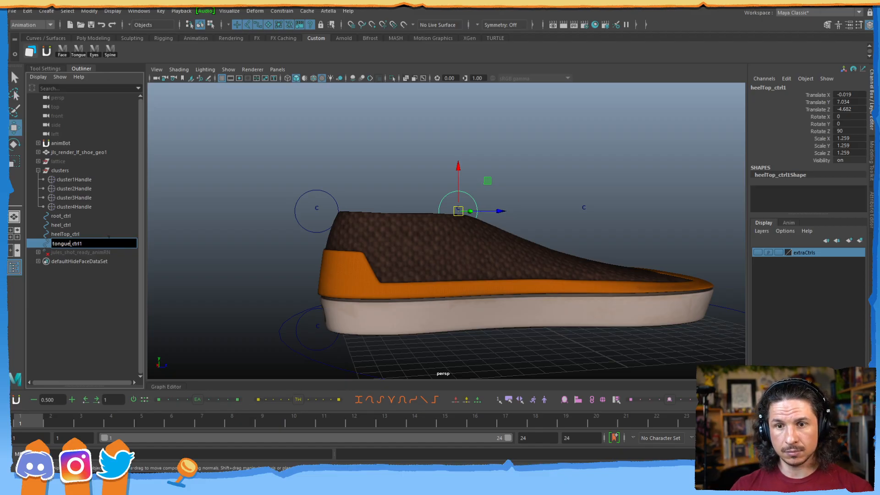
click(244, 229)
click(81, 244)
double_click(92, 244)
key(BackSpace)
key(Return)
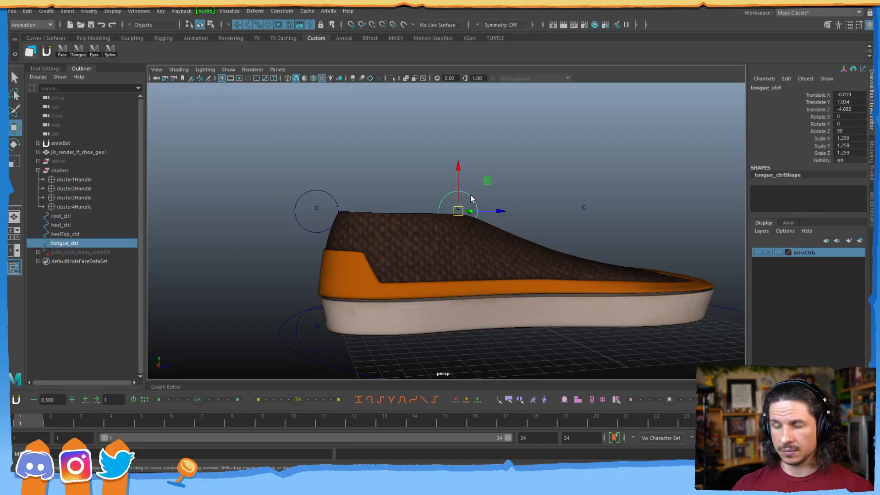
key(ctrl+d)
drag(487, 180, 579, 182)
Rename the third copy toe_ctrl and move it further toward the toe.
double_click(55, 253)
click(74, 252)
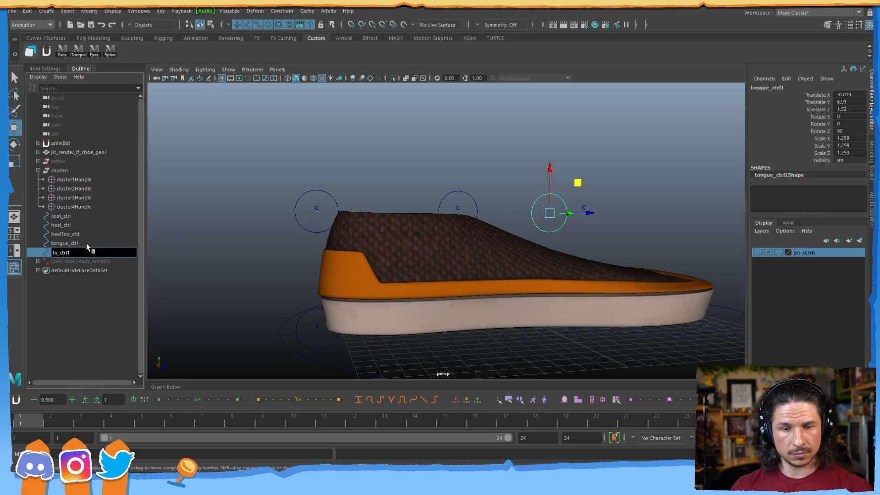
click(184, 204)
click(551, 212)
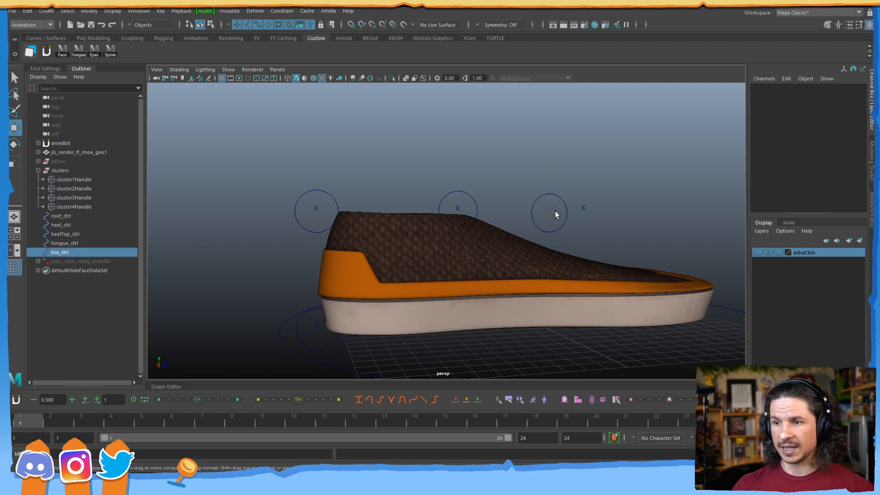
drag(550, 214, 583, 210)
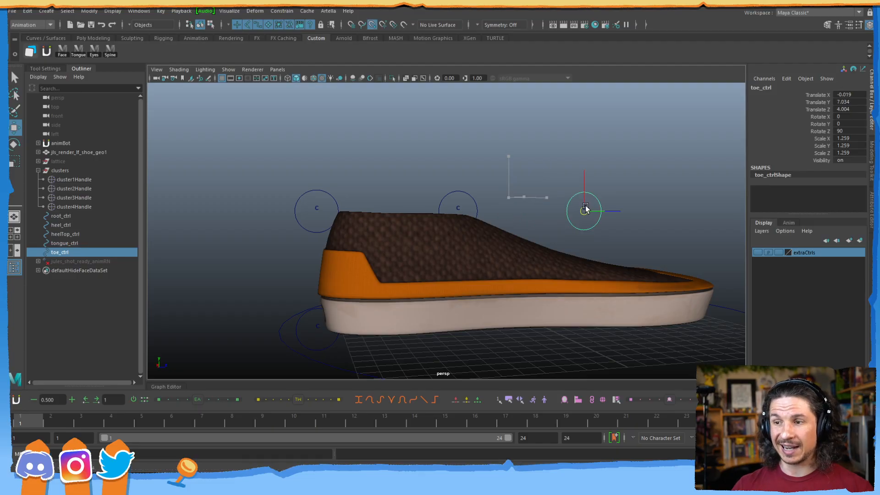
Try lowering toe_ctrl toward the shoe, then undo the test move.
alt+right_drag(507, 250, 438, 232)
alt+drag(438, 232, 430, 259)
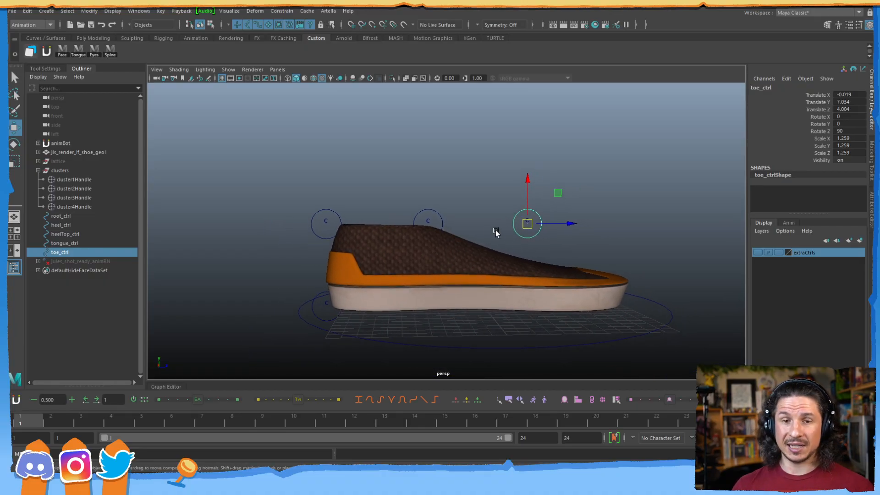
drag(558, 193, 559, 221)
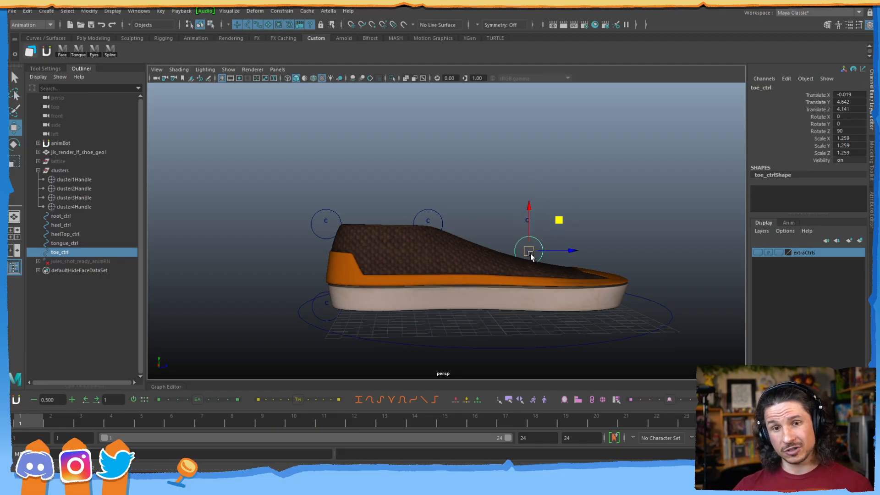
key(ctrl+z)
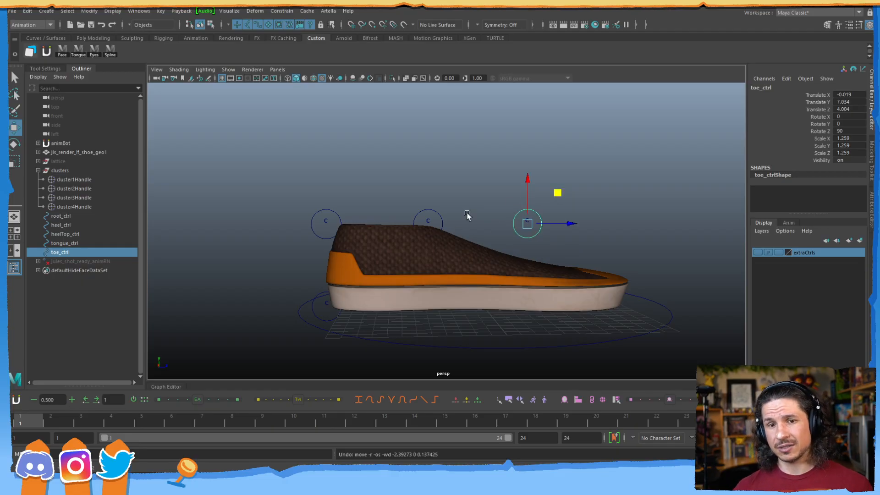
scroll(374, 222, up, 2)
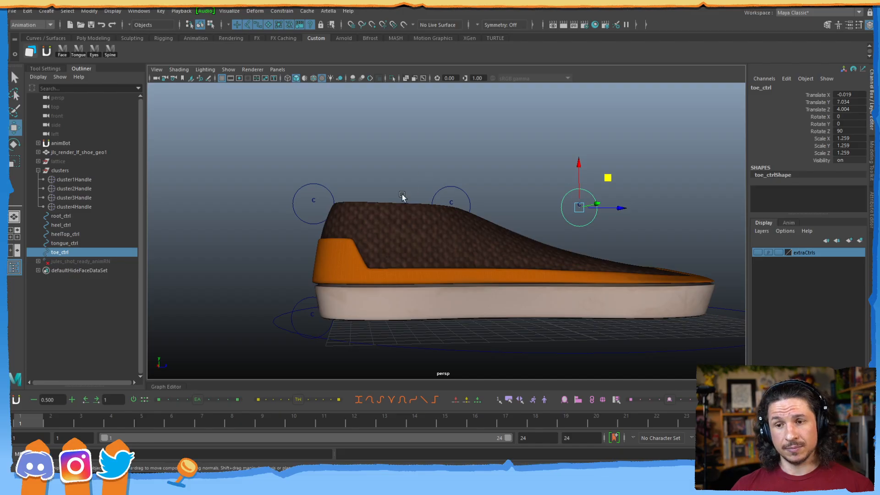
Freeze transforms and delete history on the heel, heelTop, tongue and toe controls.
click(299, 299)
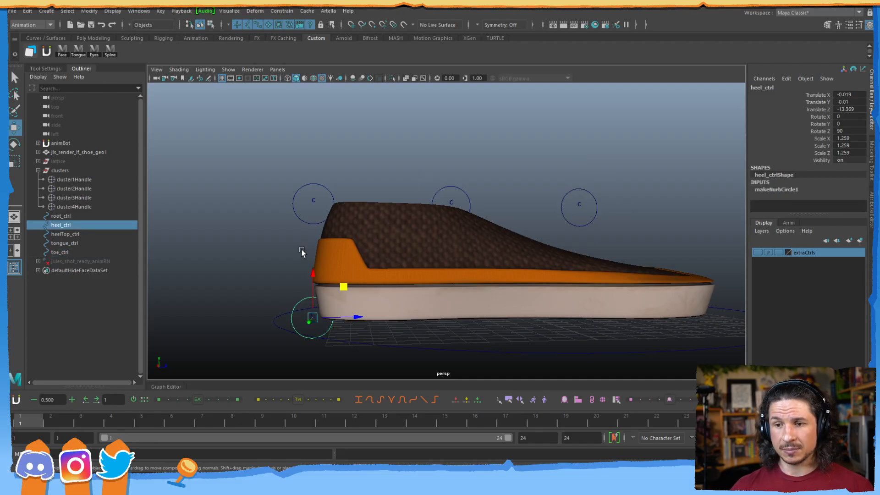
shift+click(312, 202)
drag(468, 173, 454, 192)
shift+click(591, 194)
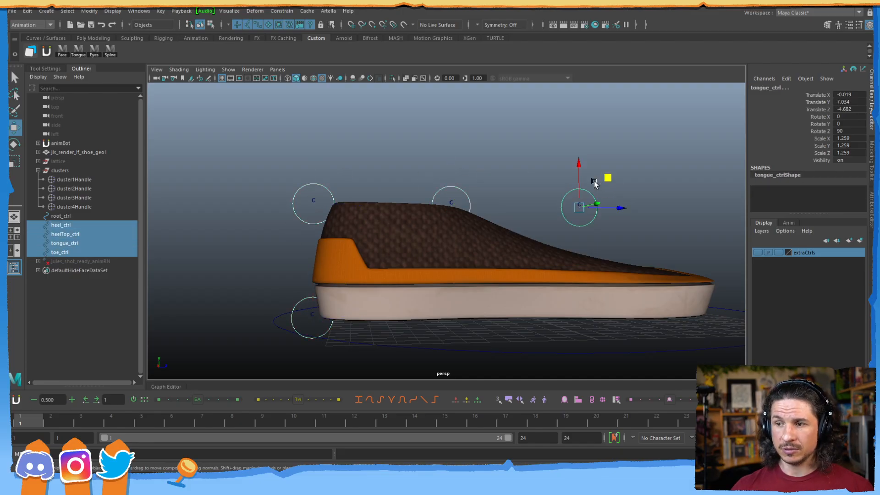
click(90, 11)
click(118, 52)
drag(846, 95, 849, 153)
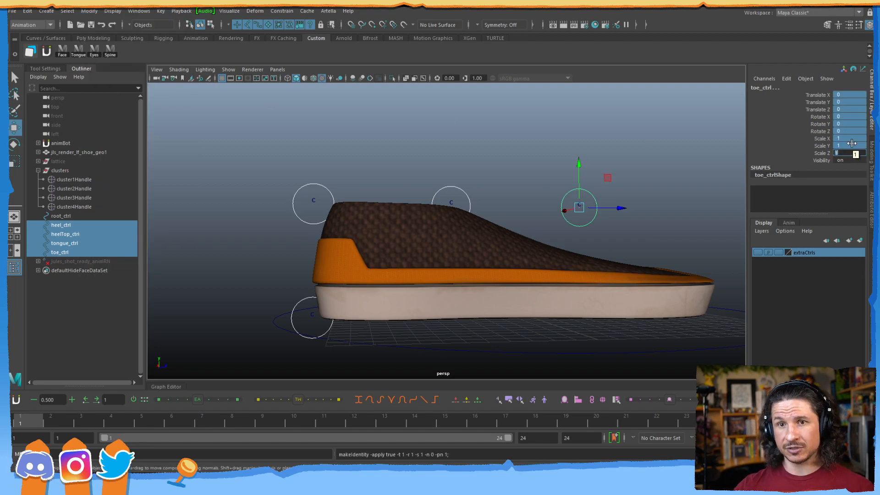
click(28, 11)
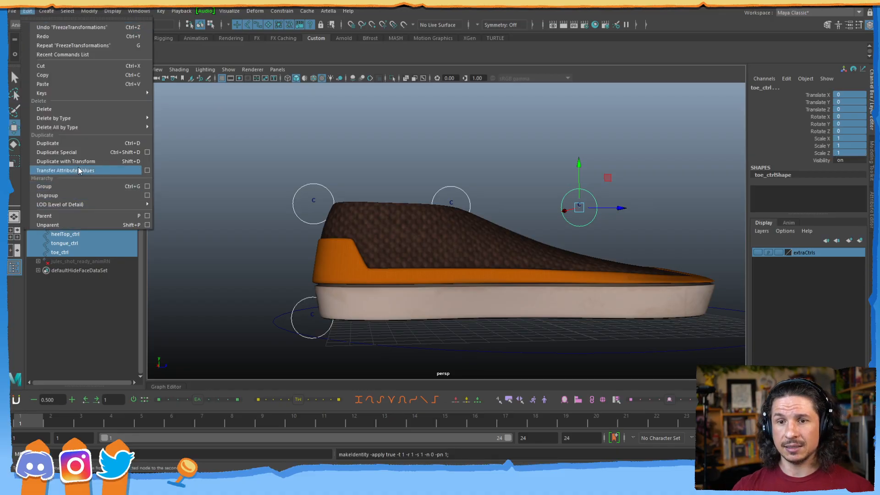
mouse_move(89, 120)
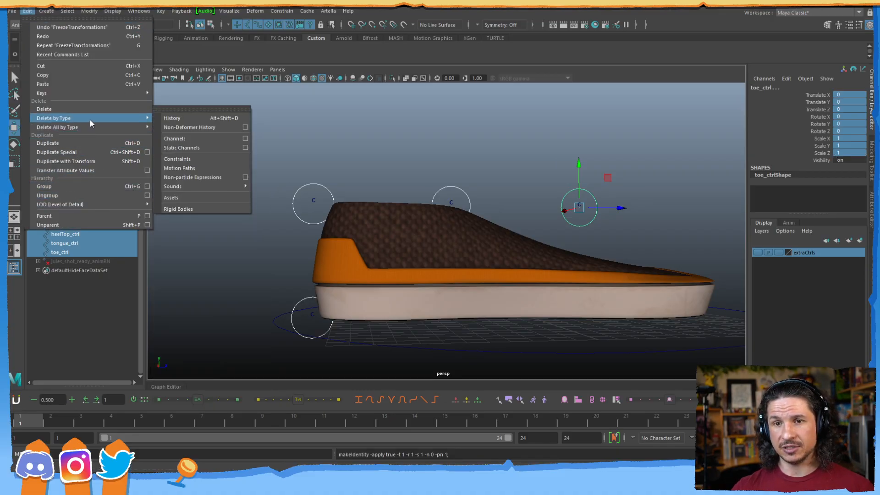
click(173, 118)
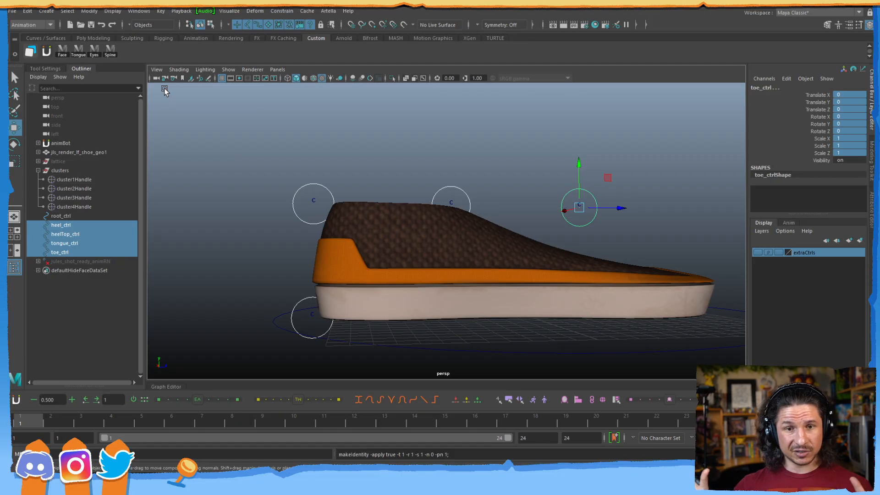
Parent heel_ctrl through toe_ctrl under root_ctrl in the Outliner.
click(278, 186)
drag(61, 224, 64, 248)
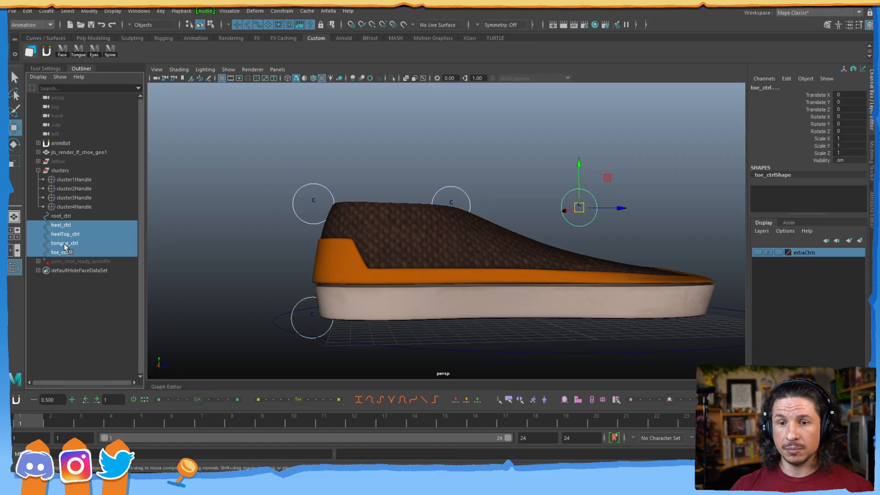
middle_drag(70, 217, 71, 216)
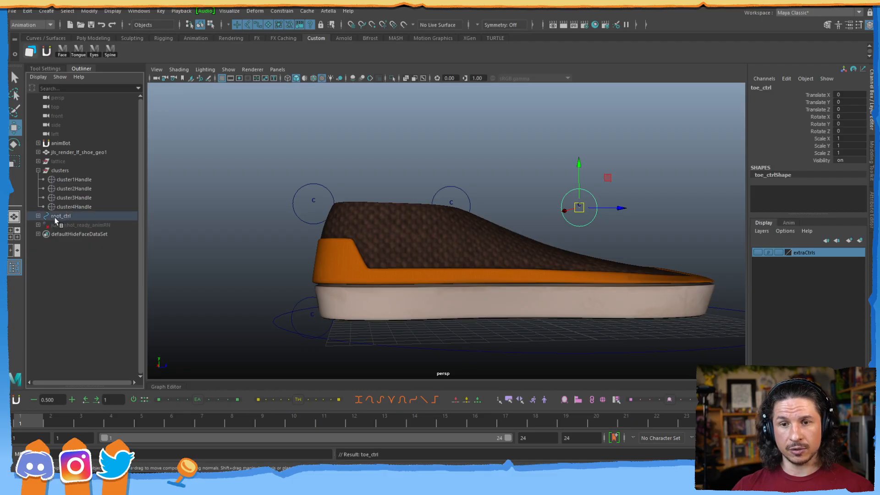
scroll(384, 238, down, 4)
alt+drag(384, 238, 436, 258)
alt+middle_drag(437, 258, 332, 254)
drag(449, 307, 448, 344)
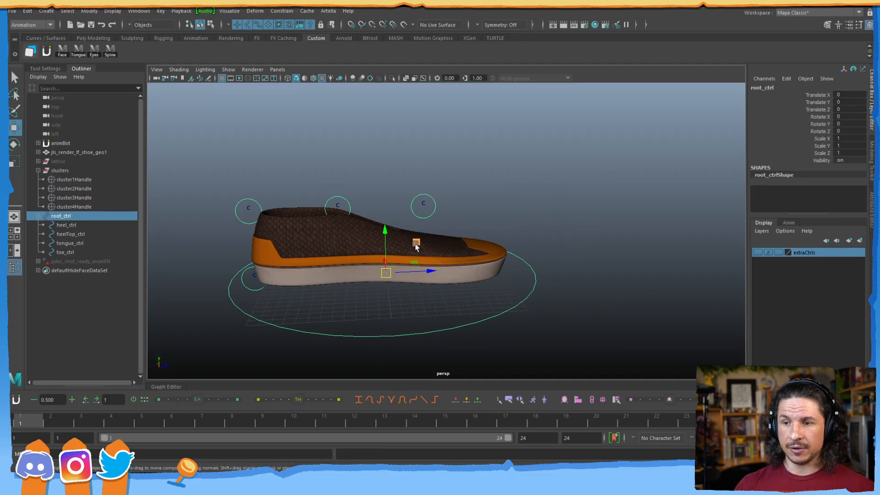
drag(416, 243, 614, 189)
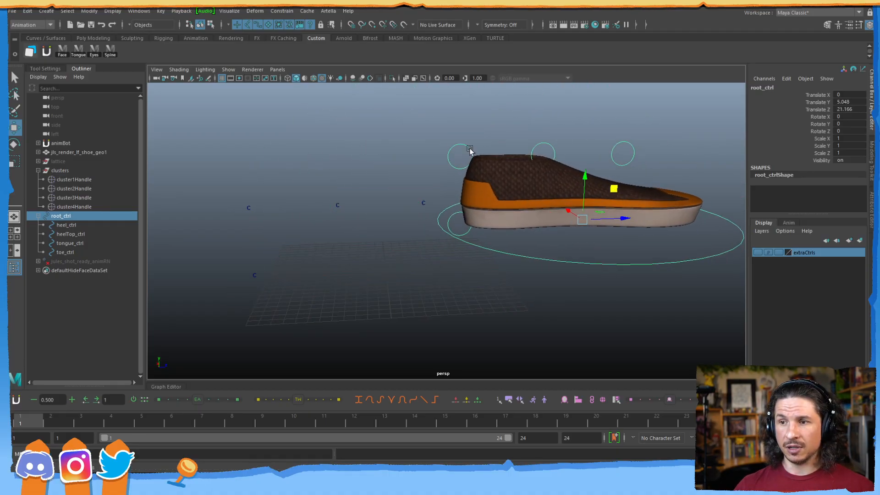
click(470, 149)
click(489, 122)
key(ctrl+z)
drag(489, 122, 568, 126)
key(ctrl+z)
key(ctrl+z)
key(ctrl+z)
alt+middle_drag(310, 242, 350, 252)
alt+right_drag(351, 253, 468, 240)
alt+middle_drag(360, 265, 359, 254)
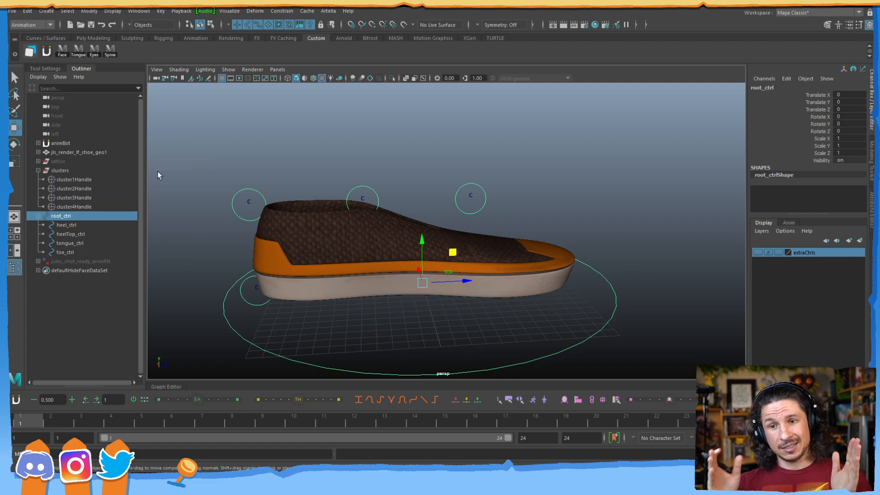
drag(248, 212, 247, 210)
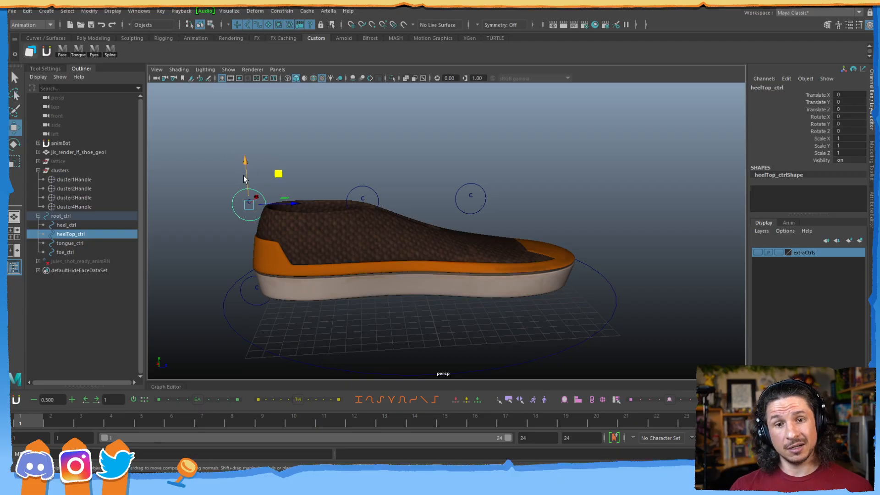
click(260, 304)
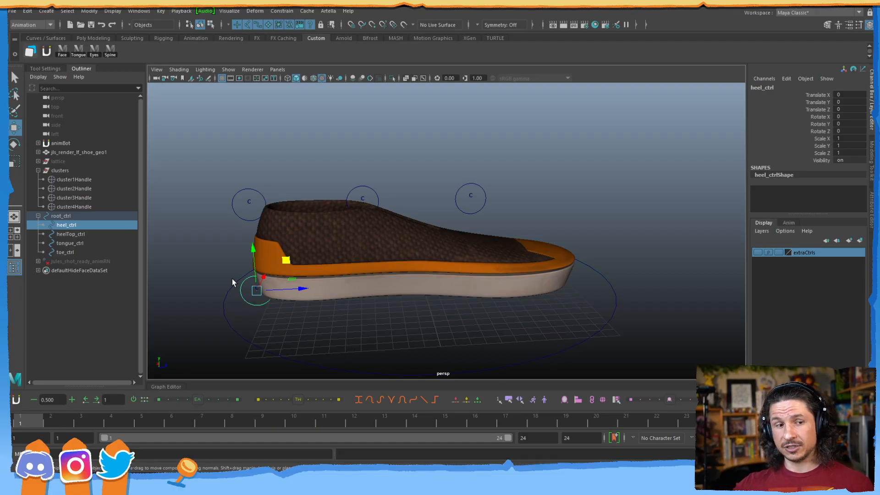
Open the Connection Editor, then test-raise heel_ctrl and undo the move.
click(139, 11)
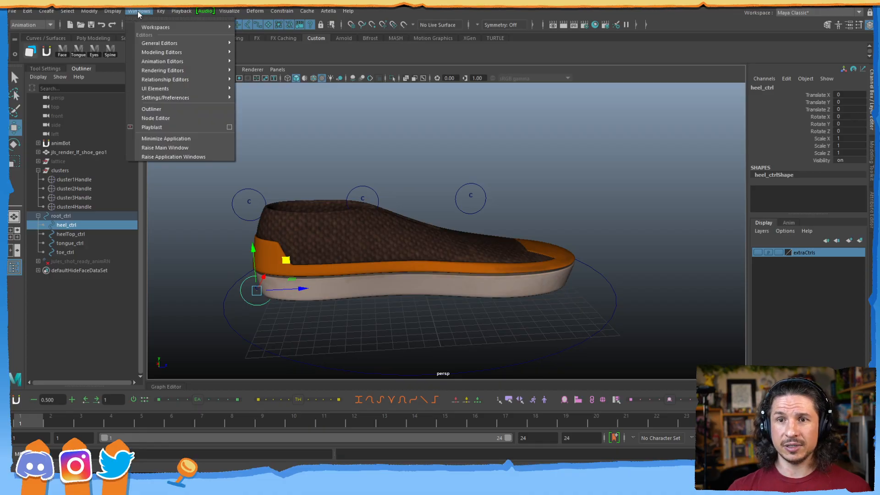
mouse_move(166, 42)
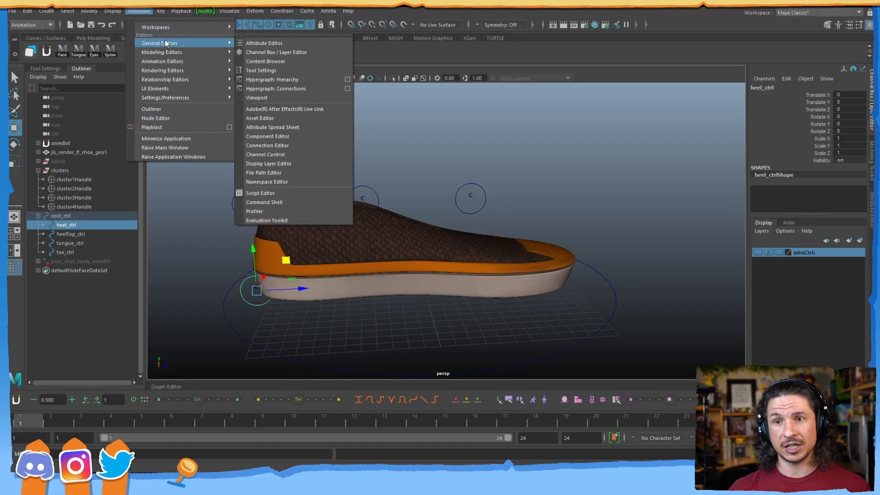
click(277, 145)
drag(707, 87, 611, 109)
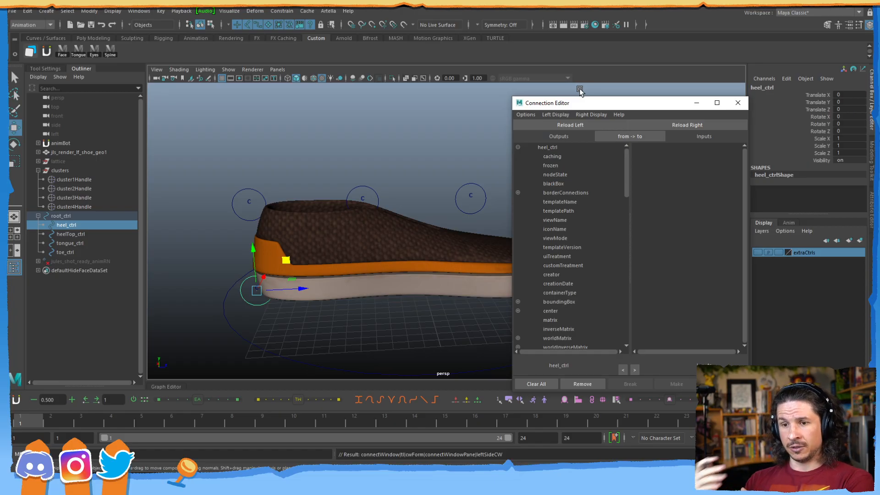
drag(253, 250, 485, 104)
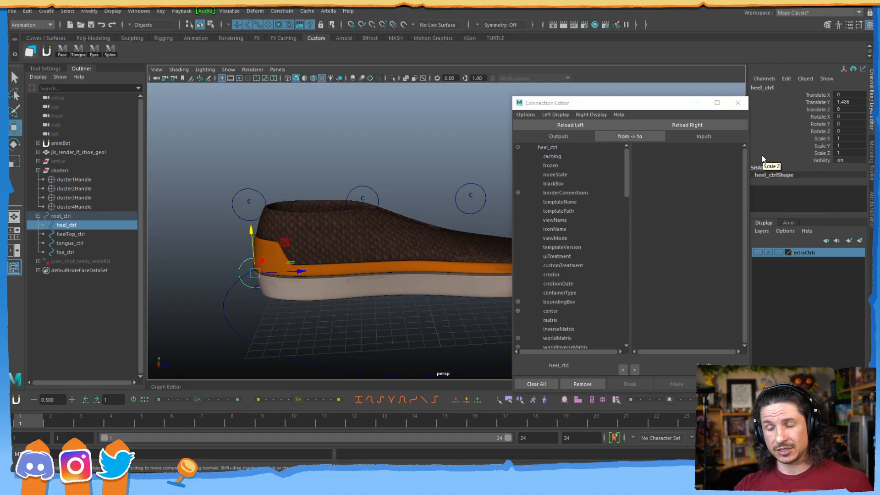
key(ctrl+z)
Load cluster3Handle from the viewport as the Connection Editor's input node.
drag(608, 105, 601, 91)
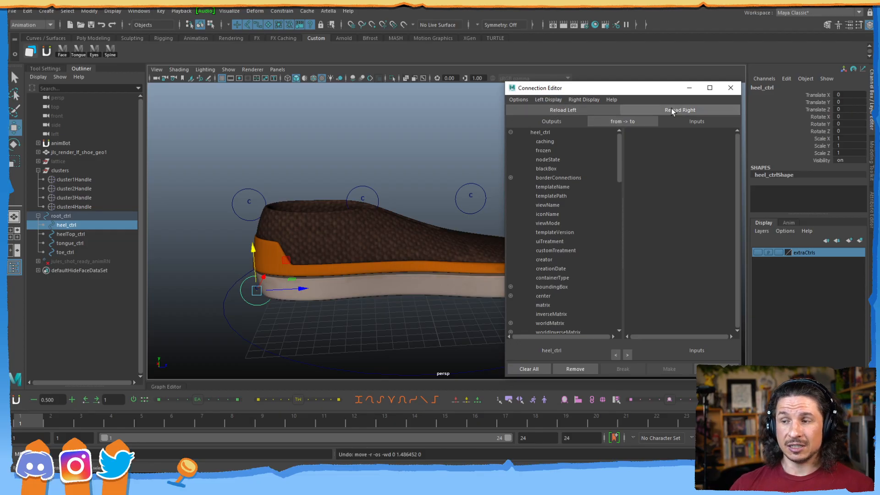
click(252, 301)
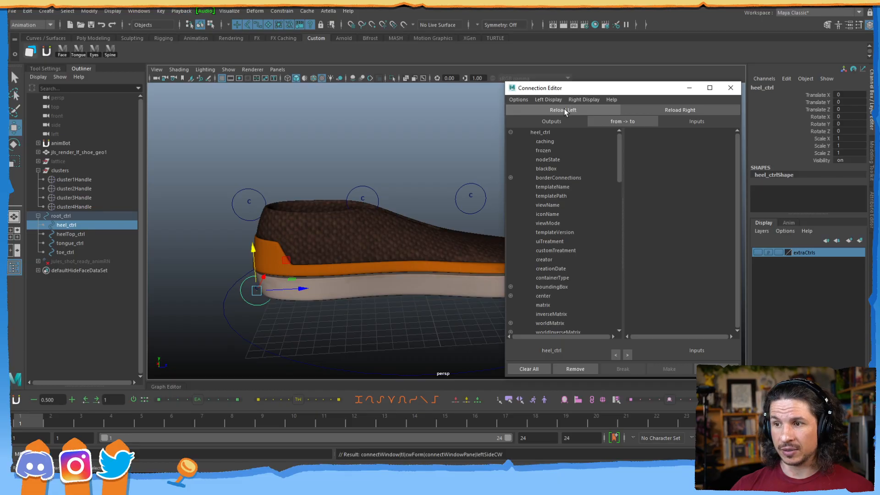
click(255, 298)
click(257, 291)
click(694, 110)
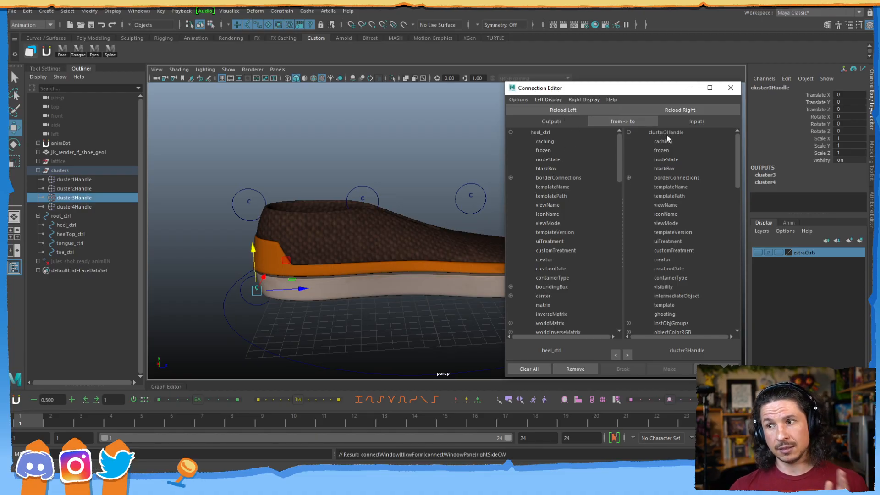
Connect heel_ctrl's translate, rotate and scale to cluster3Handle's matching attributes.
click(609, 122)
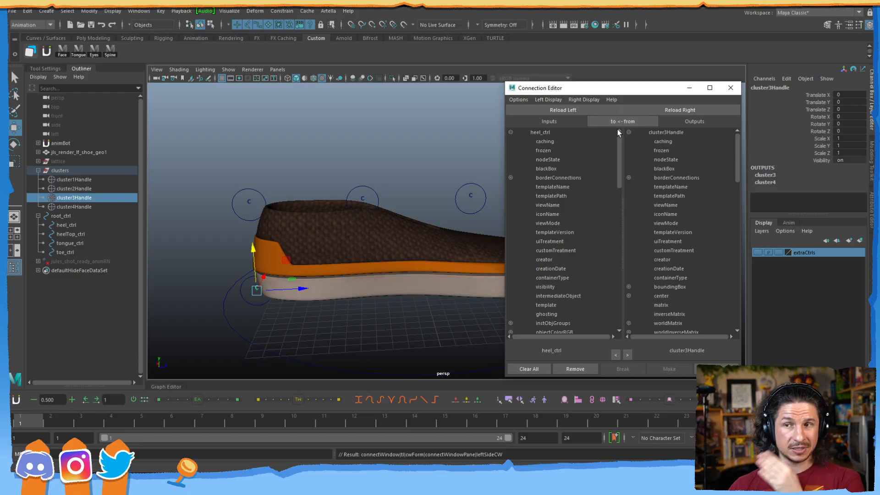
click(617, 125)
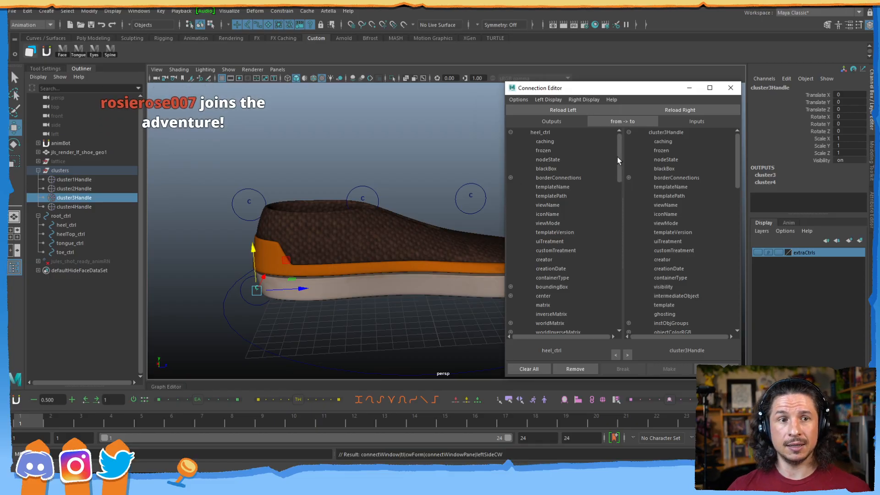
drag(621, 160, 618, 271)
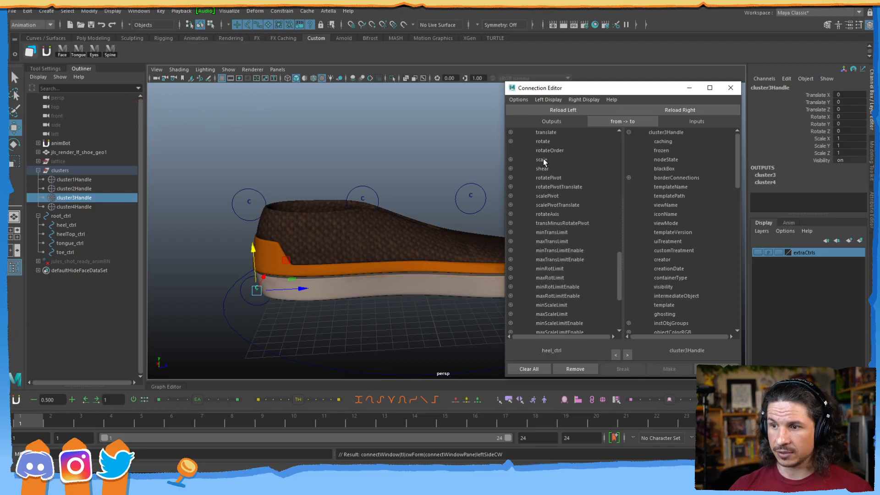
drag(738, 166, 728, 272)
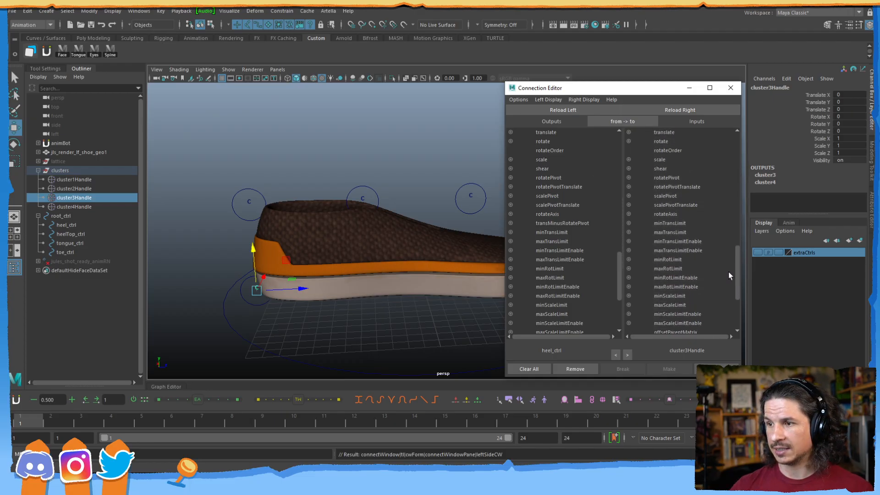
click(549, 132)
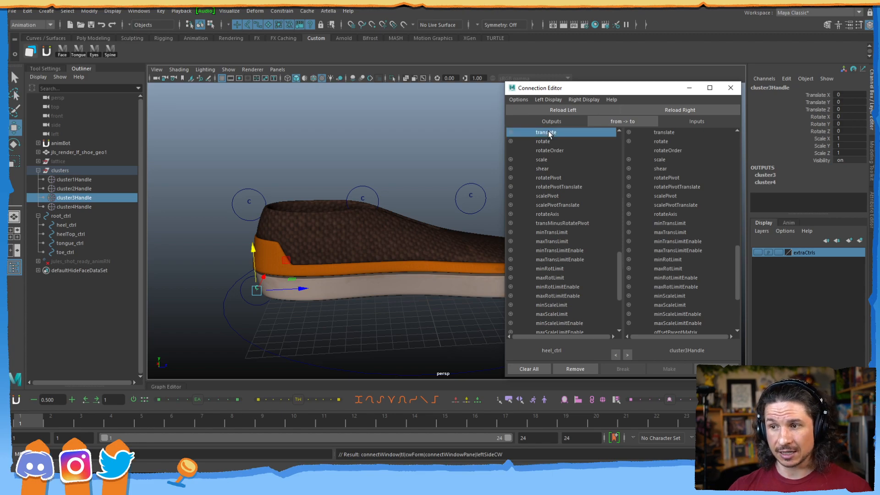
click(665, 132)
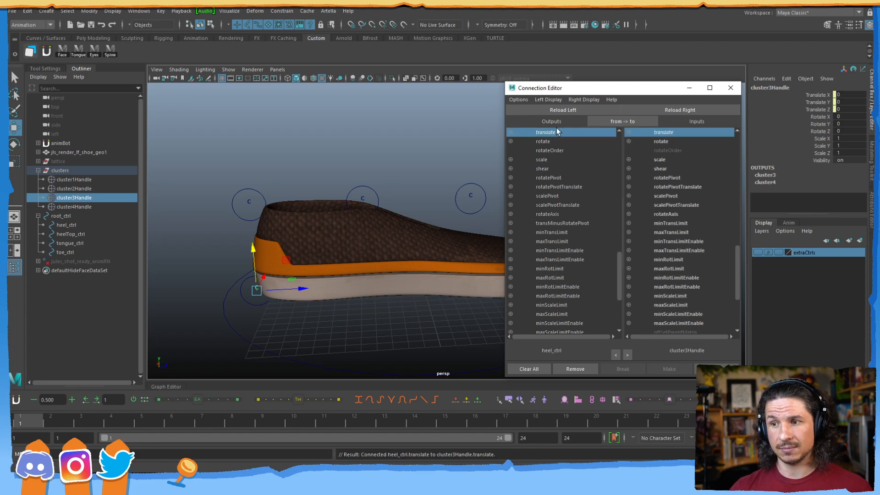
click(546, 141)
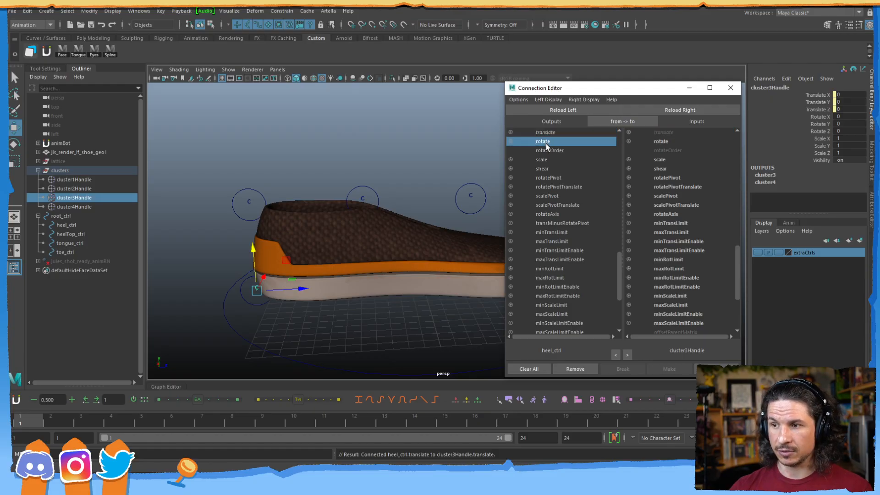
click(661, 142)
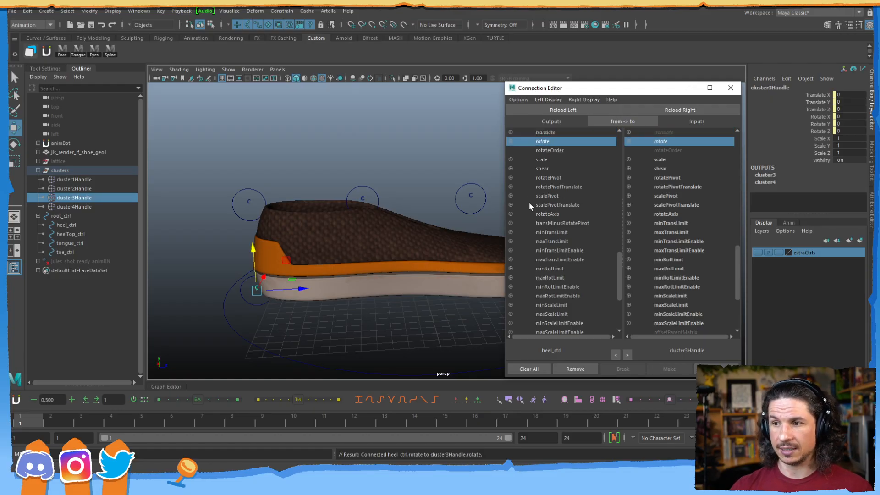
click(545, 160)
click(660, 160)
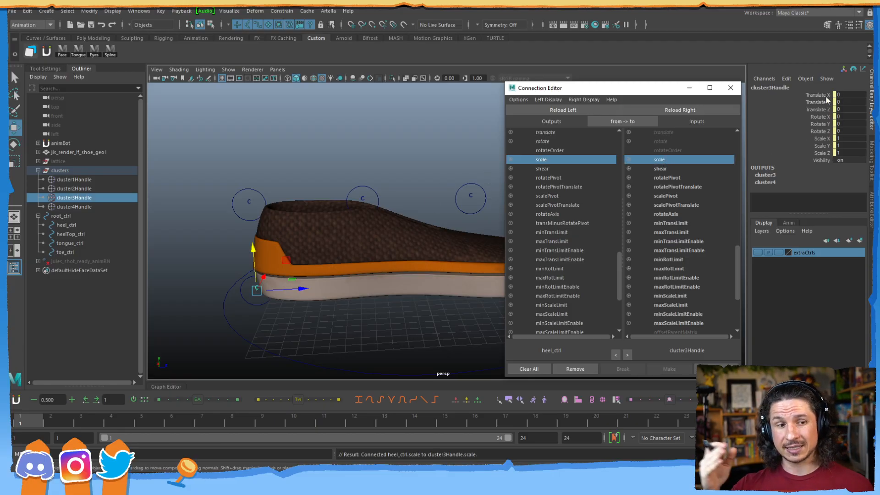
Test-move heel_ctrl to check the heel deformation, undo, then load heelTop_ctrl as the output node.
click(260, 308)
click(269, 300)
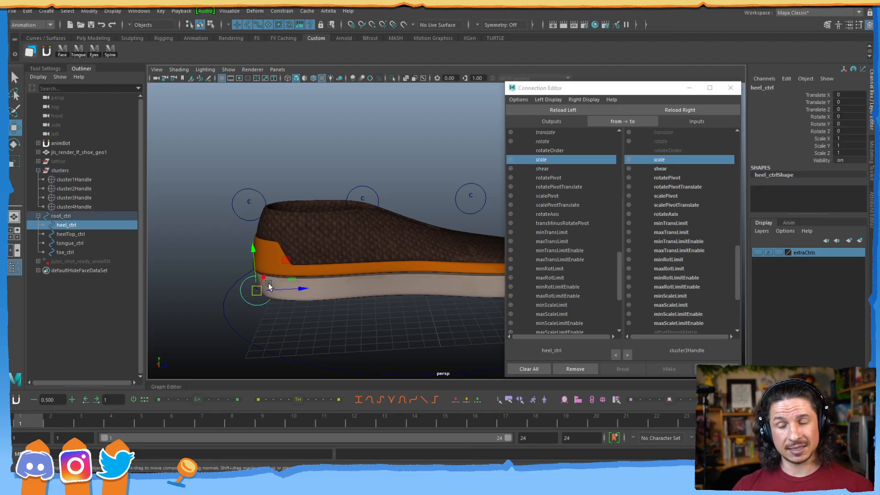
drag(285, 260, 235, 261)
key(ctrl+z)
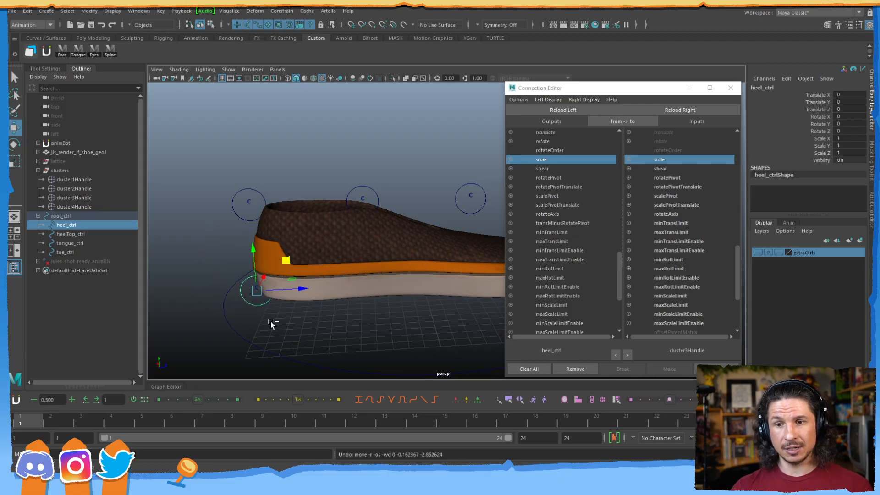
drag(285, 260, 231, 265)
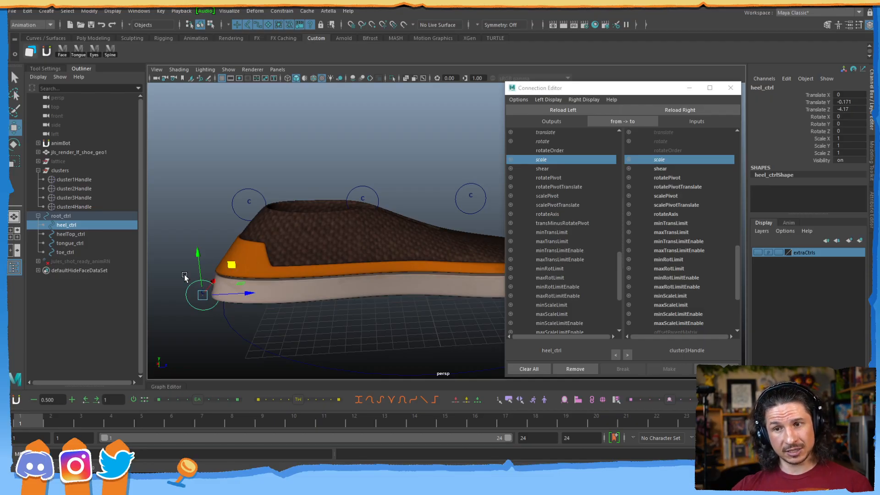
key(ctrl+z)
click(261, 204)
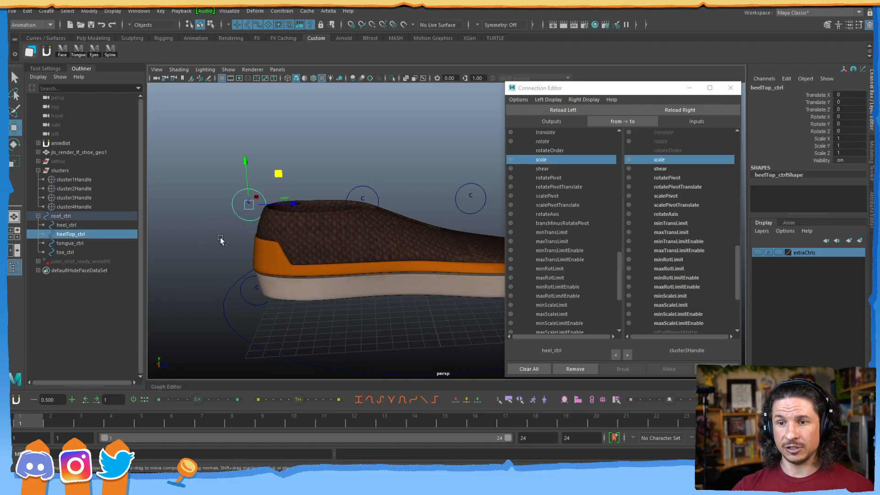
click(563, 110)
Connect heelTop_ctrl's translate, rotate and scale to cluster1Handle.
key(q)
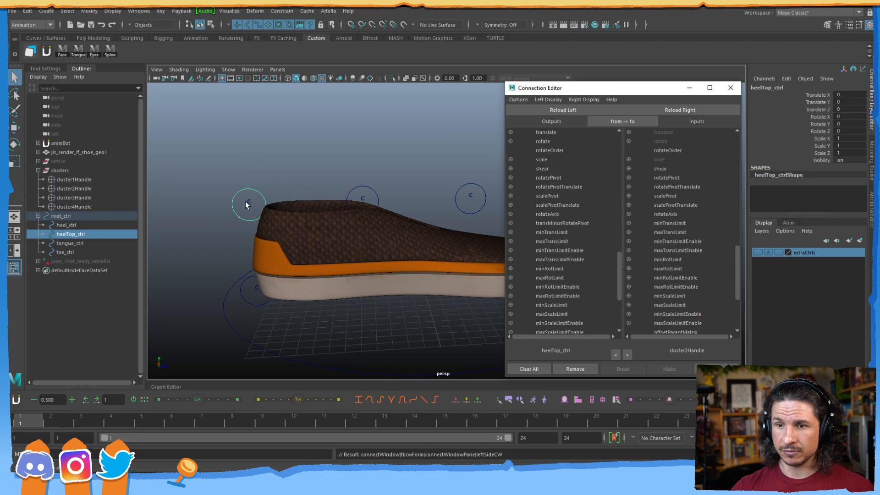
click(248, 203)
click(688, 111)
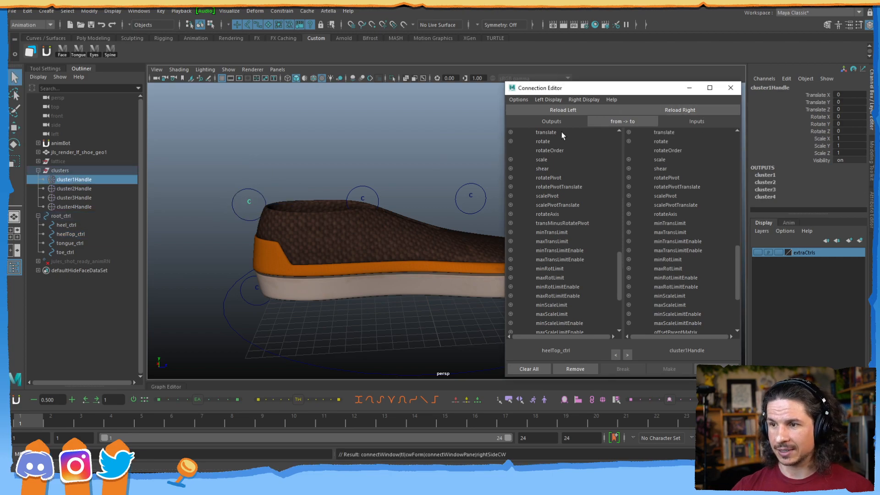
click(571, 131)
click(660, 132)
click(559, 141)
click(644, 140)
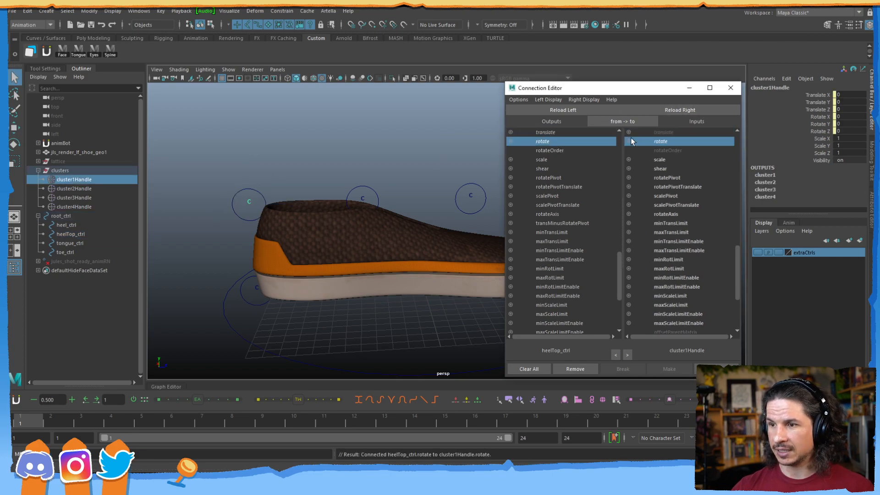
click(557, 159)
click(658, 159)
Load tongue_ctrl and cluster2Handle and connect their translate, rotate and scale.
click(363, 198)
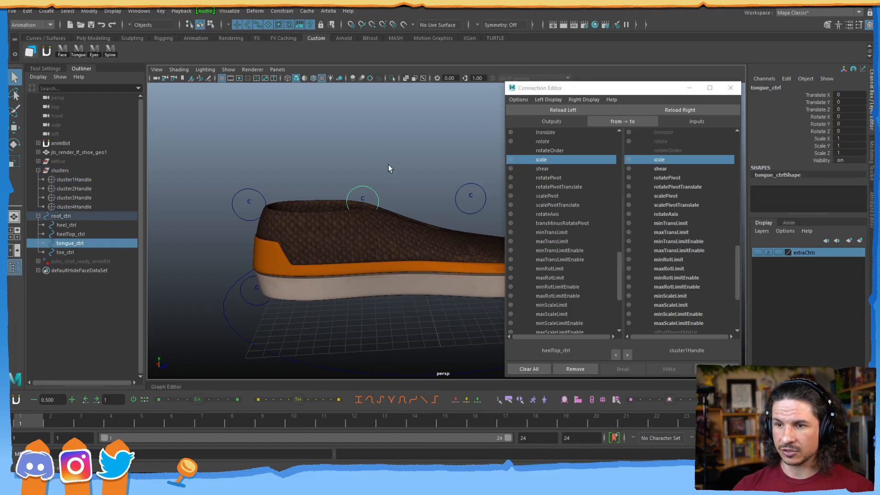
click(563, 110)
click(365, 198)
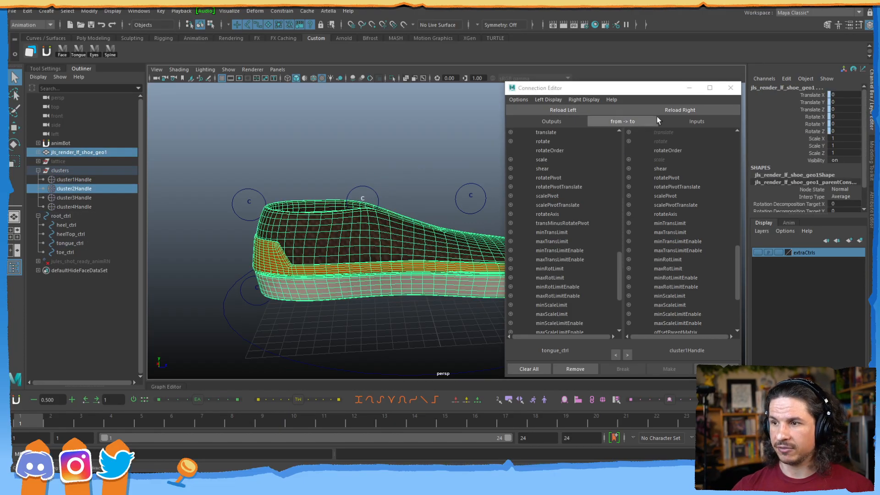
click(365, 195)
click(672, 114)
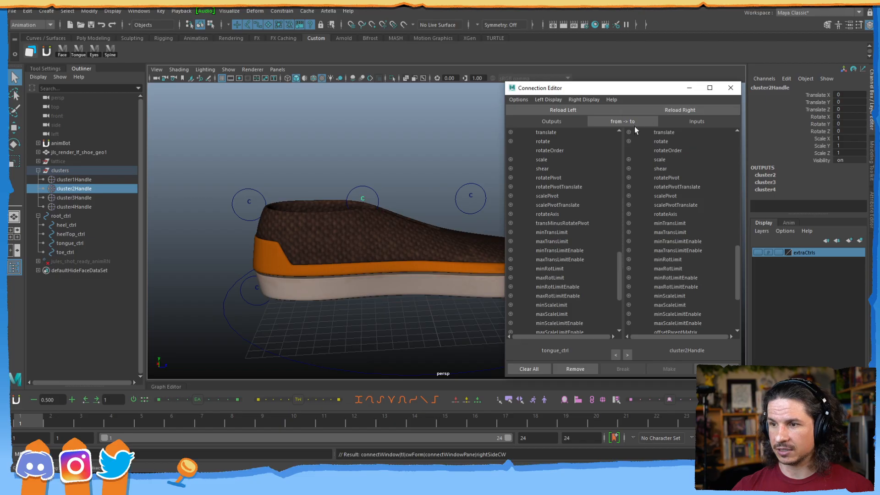
click(555, 132)
click(661, 132)
click(546, 141)
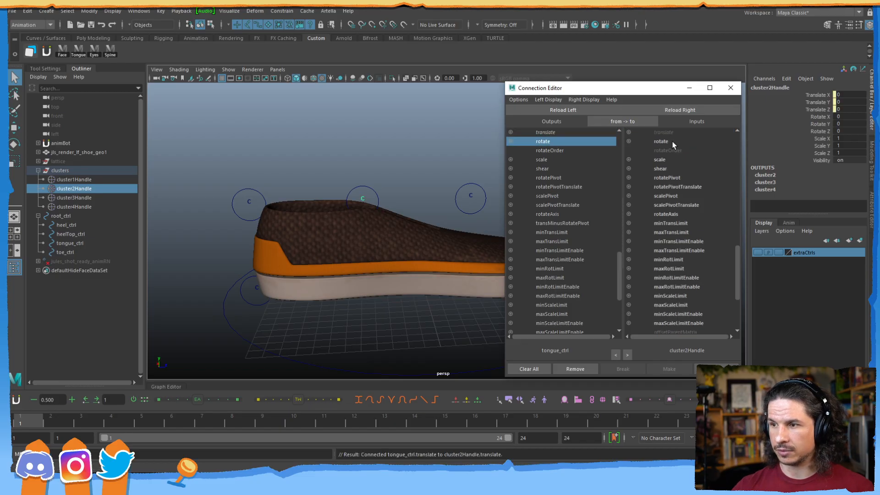
click(661, 141)
click(561, 160)
click(660, 159)
Load toe_ctrl and cluster4Handle and connect their translate, rotate and scale.
alt+drag(429, 186, 317, 221)
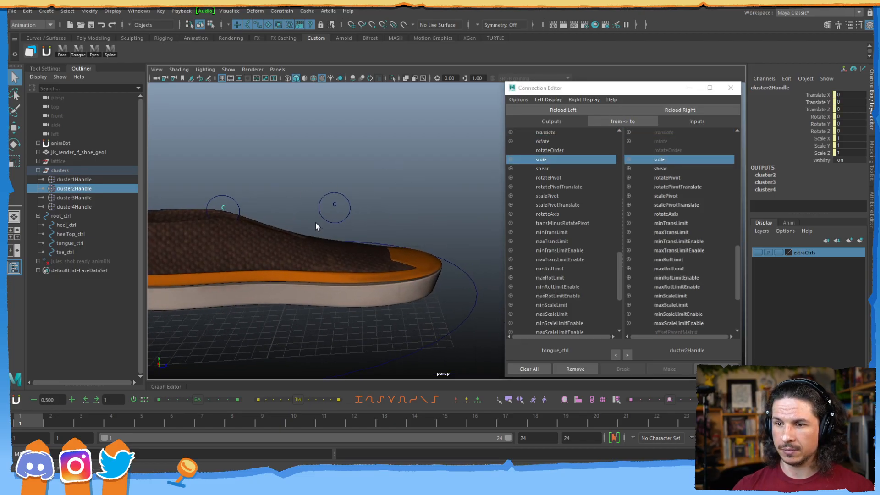
click(325, 217)
click(564, 110)
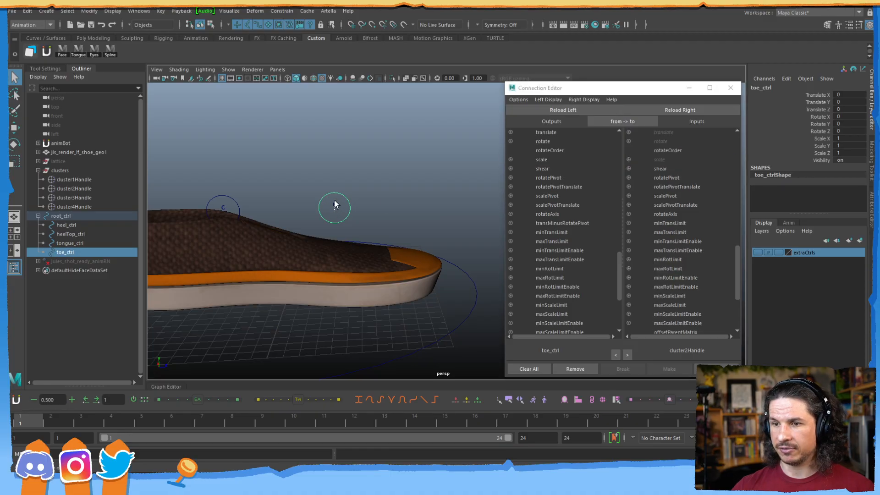
click(335, 204)
click(665, 111)
click(551, 133)
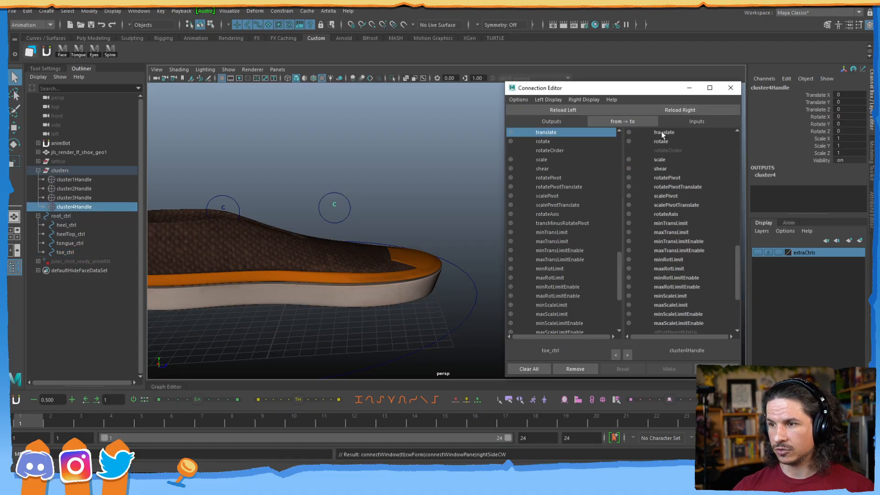
click(661, 132)
click(560, 142)
click(645, 142)
click(564, 160)
click(660, 160)
alt+drag(483, 175, 351, 214)
Test the heelTop_ctrl, tongue_ctrl and toe_ctrl deformations by moving each, then undoing.
alt+middle_drag(352, 214, 283, 200)
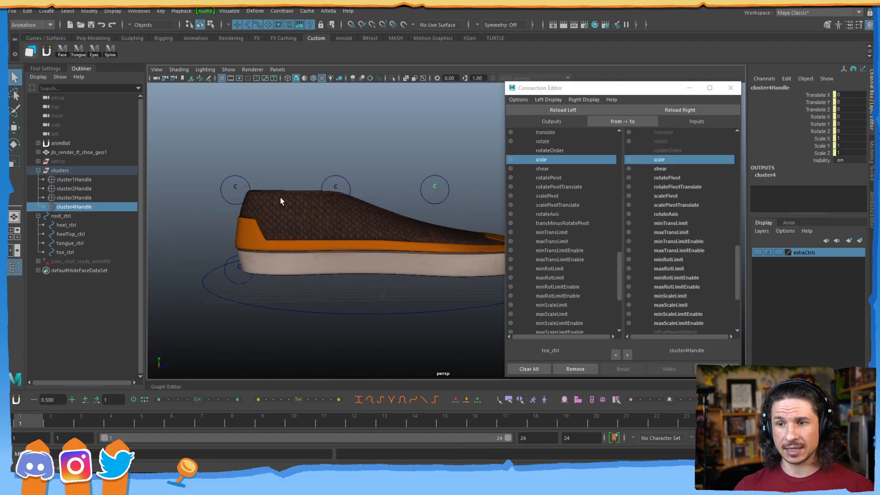
drag(244, 185, 243, 186)
key(w)
drag(265, 159, 268, 138)
key(ctrl+z)
drag(361, 163, 382, 145)
key(ctrl+z)
drag(435, 166, 462, 154)
key(ctrl+z)
Select root_ctrl and move the whole shoe upward.
click(405, 207)
scroll(375, 175, down, 4)
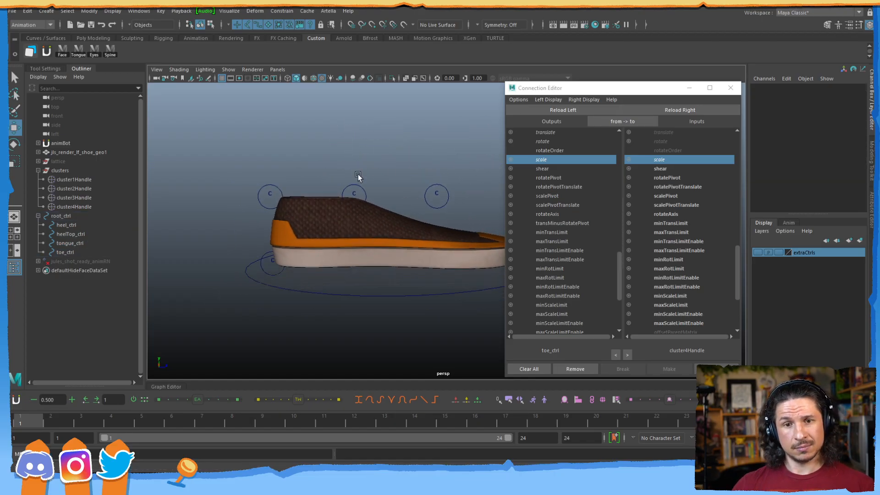
alt+middle_drag(436, 177, 362, 185)
alt+drag(361, 185, 353, 252)
click(426, 237)
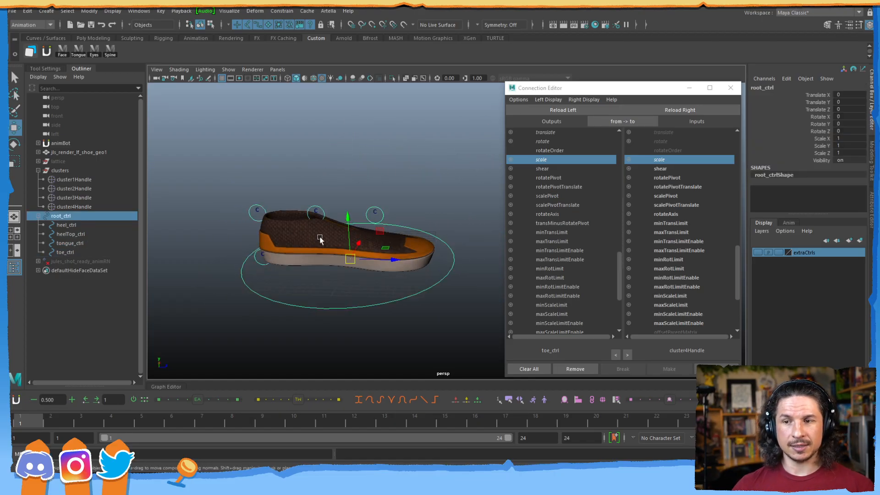
scroll(397, 216, down, 2)
alt+middle_drag(403, 273, 337, 291)
alt+drag(337, 291, 338, 263)
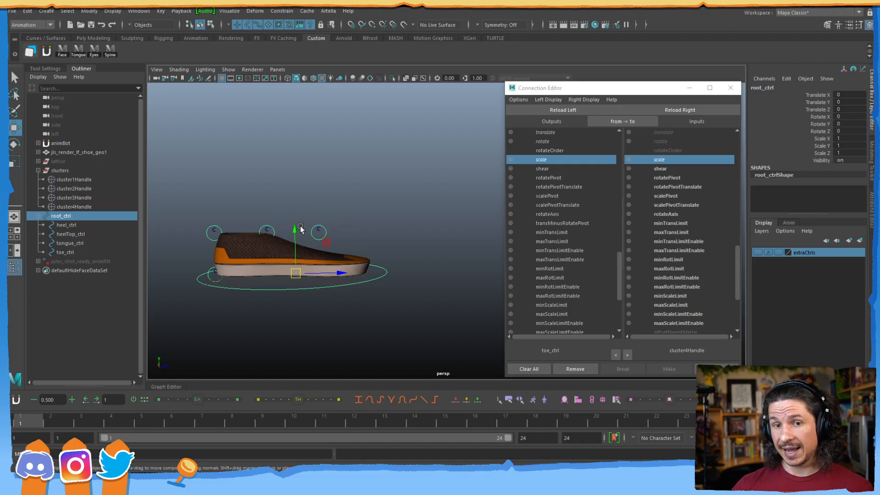
drag(327, 243, 441, 166)
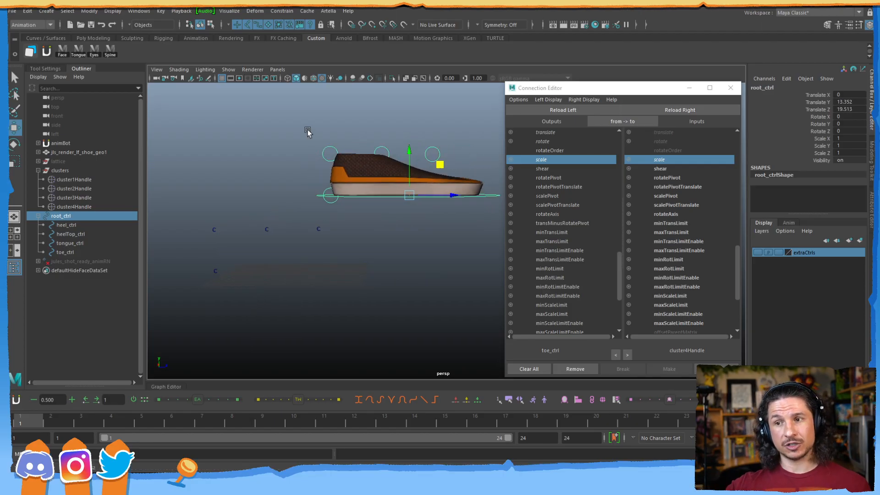
Shift the shoe down and right with root_ctrl, then test-raise heelTop_ctrl and undo it.
mouse_move(318, 158)
mouse_down()
mouse_move(340, 146)
mouse_move(329, 154)
mouse_up()
click(319, 145)
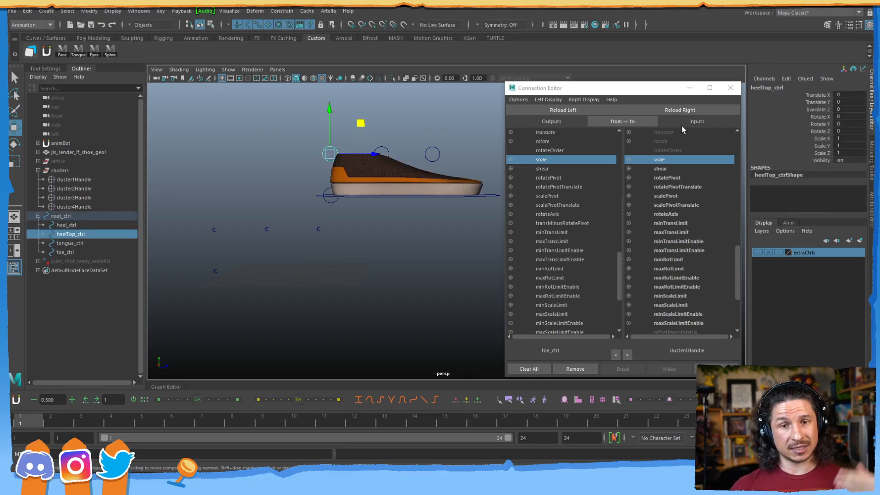
click(491, 192)
drag(437, 166, 440, 190)
click(340, 182)
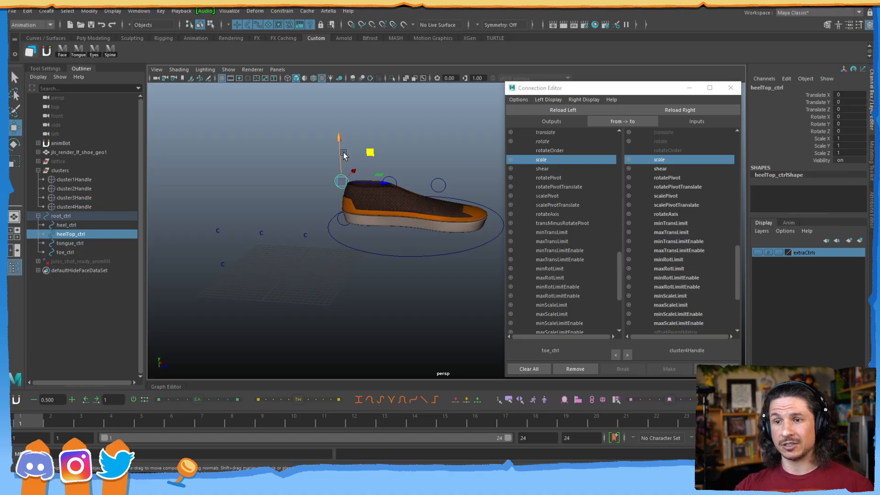
drag(370, 152, 355, 139)
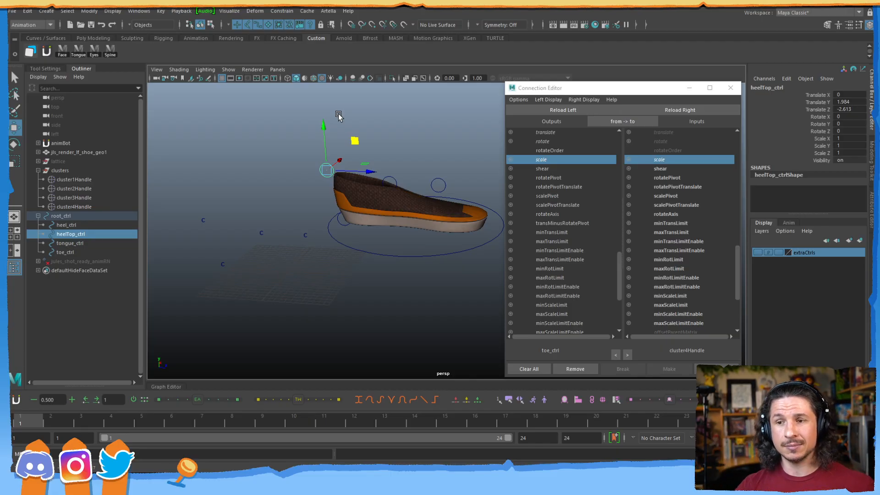
key(ctrl+z)
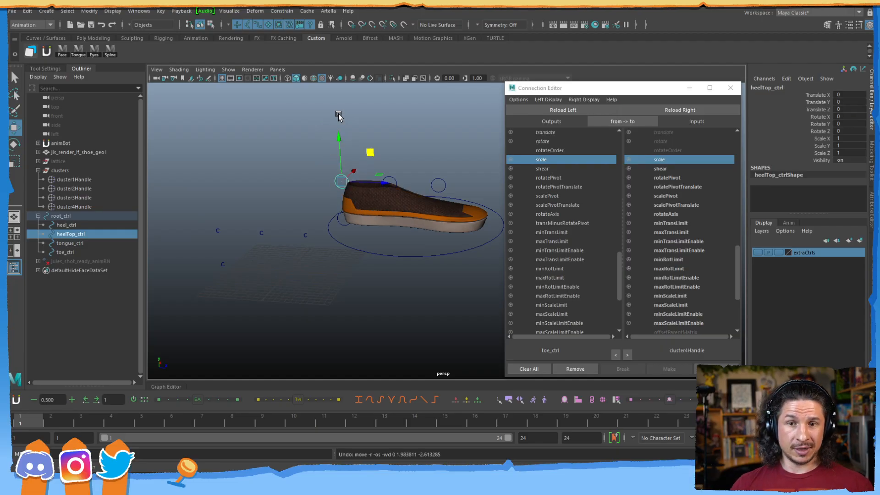
Hide the cluster handles by setting the clusters group's Visibility to 0.
click(61, 170)
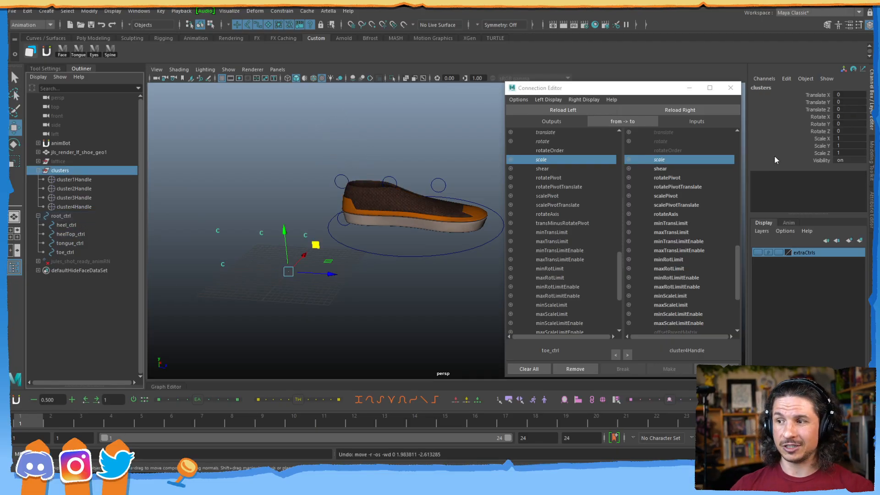
click(844, 160)
text(0)
key(Return)
click(294, 169)
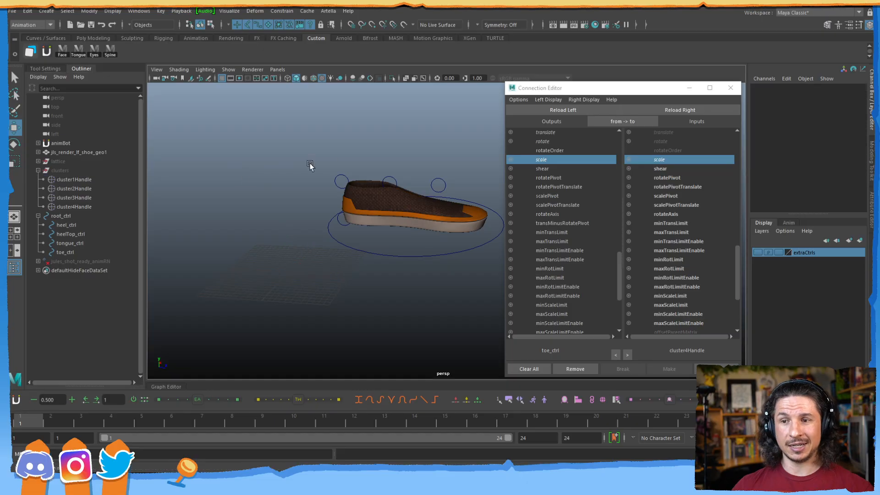
Frame the shoe and move root_ctrl up and forward.
click(393, 250)
key(f)
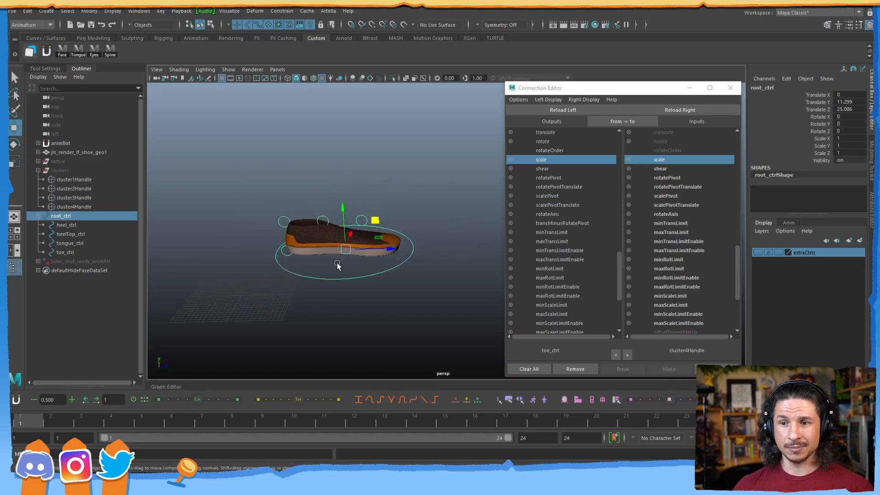
drag(375, 224, 394, 241)
key(e)
click(320, 286)
key(w)
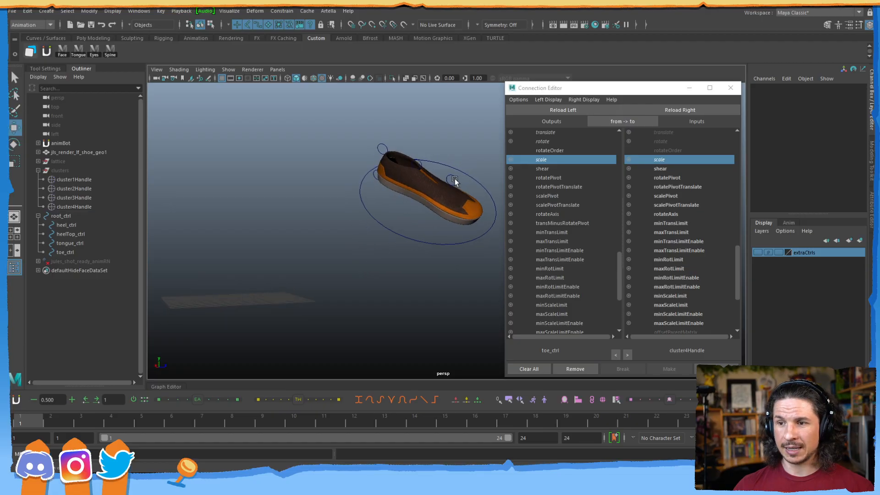
Test bending the toe with toe_ctrl and scaling the tongue with tongue_ctrl.
click(454, 180)
mouse_move(482, 169)
mouse_down()
mouse_move(456, 178)
mouse_move(461, 155)
mouse_move(493, 165)
mouse_move(486, 170)
mouse_up()
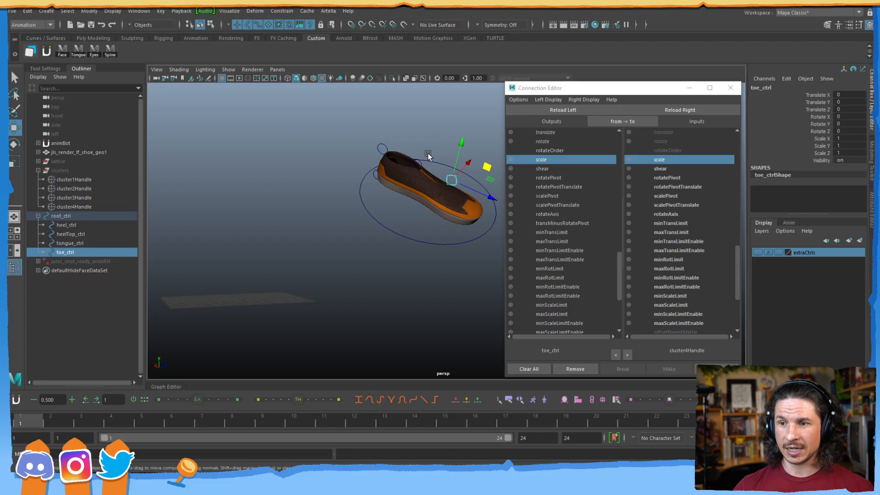
click(410, 161)
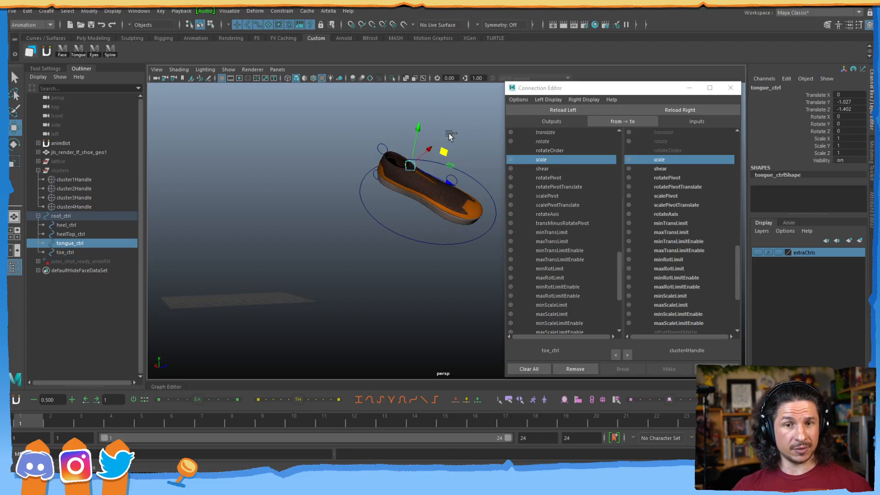
key(ctrl+z)
key(r)
drag(432, 150, 437, 109)
key(w)
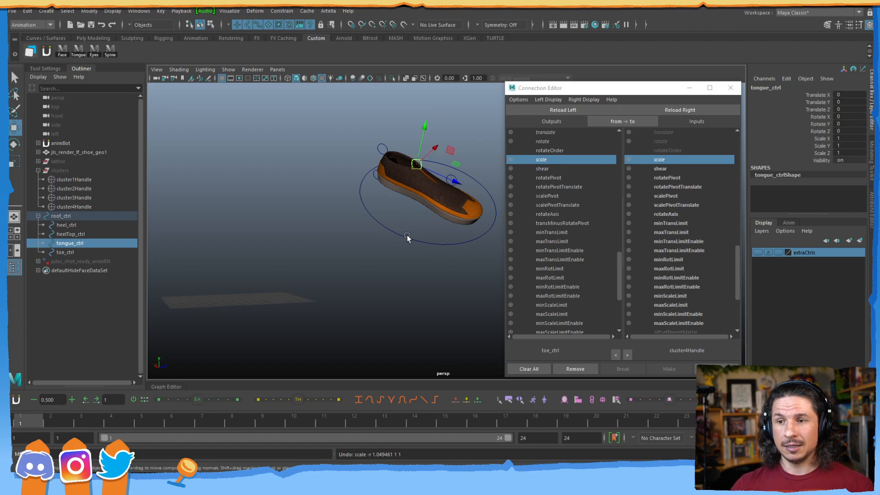
Rotate the whole shoe with root_ctrl, tilting it back toward level.
click(407, 239)
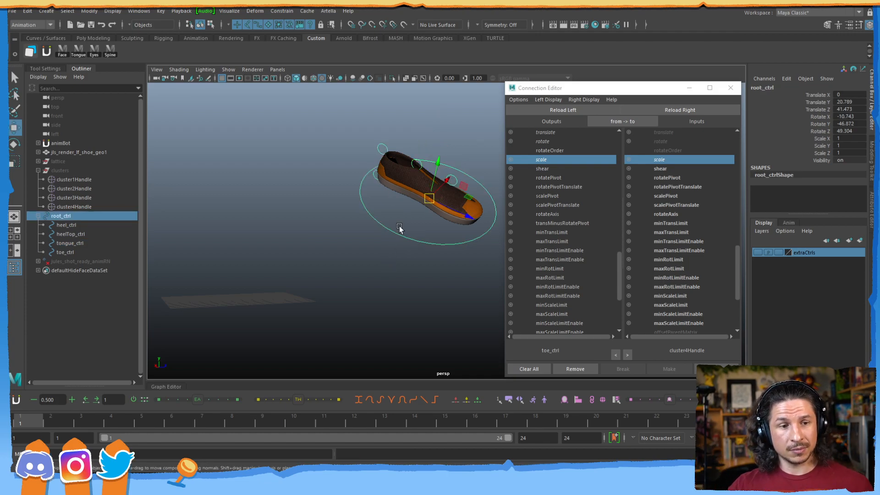
key(e)
drag(433, 189, 455, 202)
drag(408, 165, 438, 168)
key(w)
alt+drag(422, 216, 400, 222)
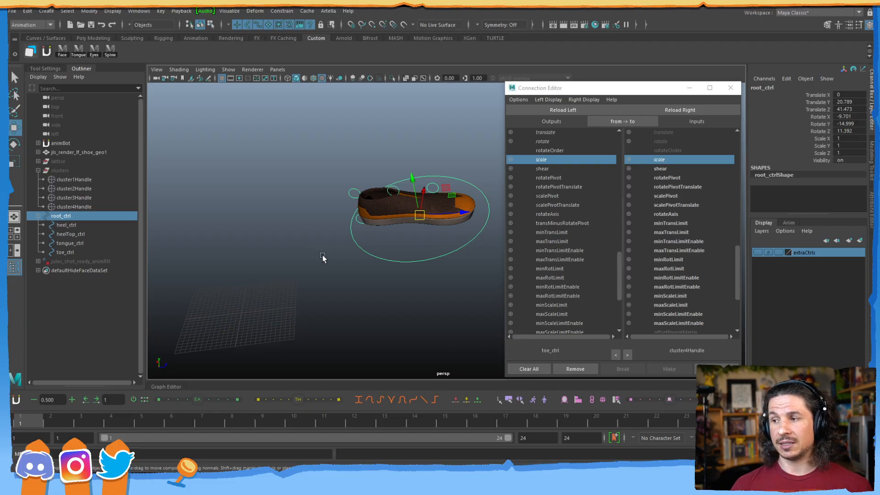
Collapse the clusters and root_ctrl hierarchies and select the shoe geometry jls_render_lf_shoe_geo1.
click(39, 170)
click(38, 179)
click(63, 153)
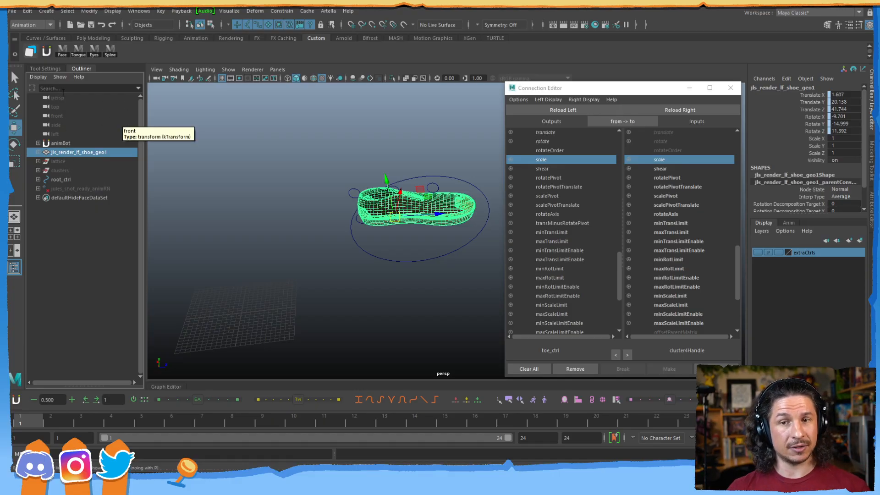
Group the shoe geometry, lattice, clusters and root_ctrl into a group named shoe_rig.
click(63, 163)
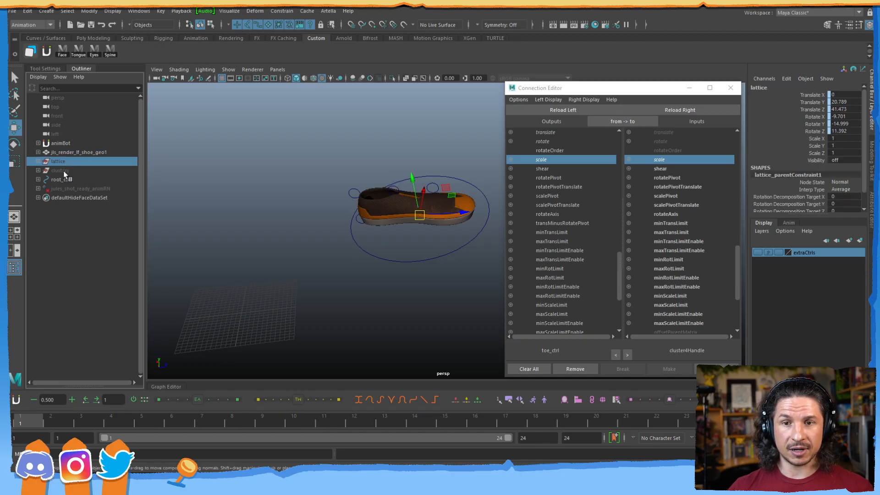
click(64, 180)
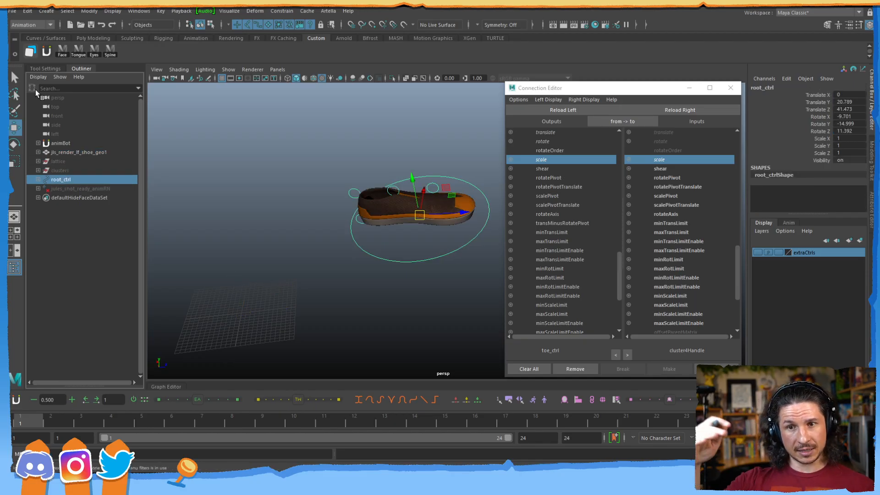
click(61, 152)
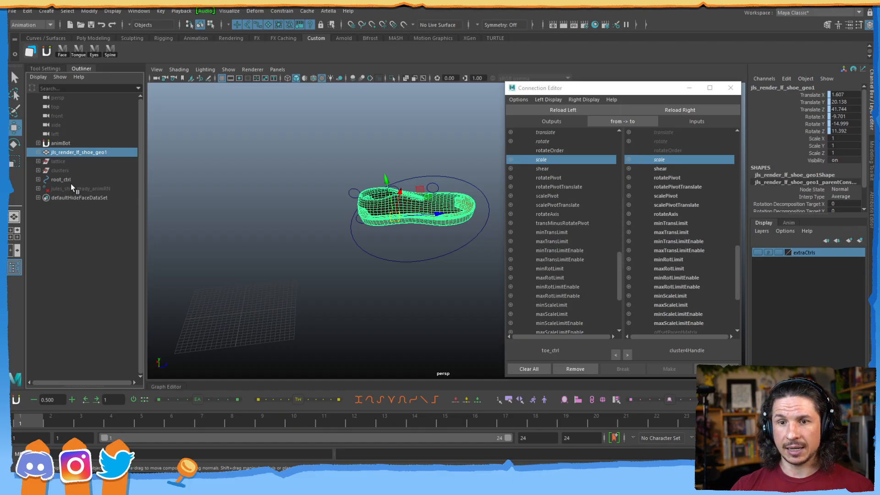
shift+click(64, 179)
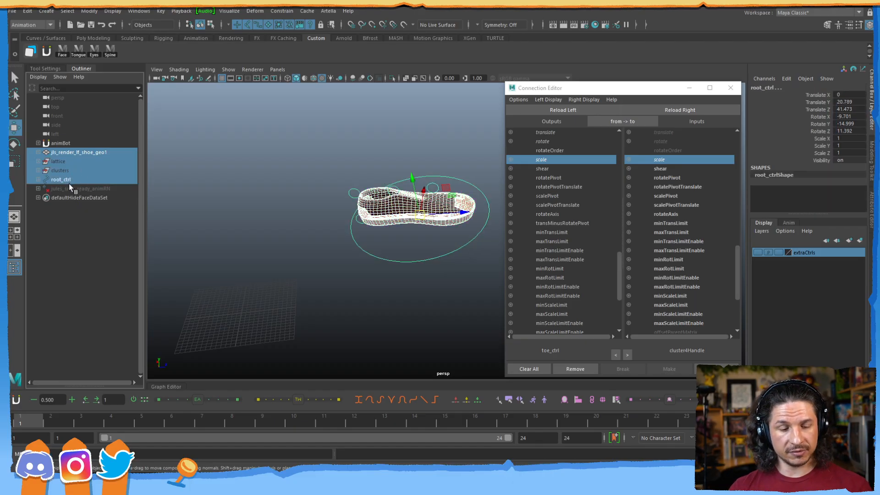
key(ctrl+g)
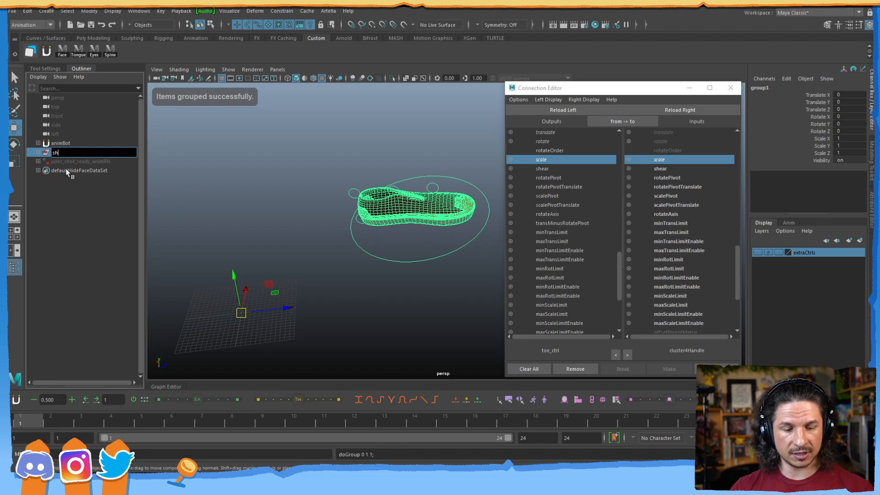
text(shoe_rig)
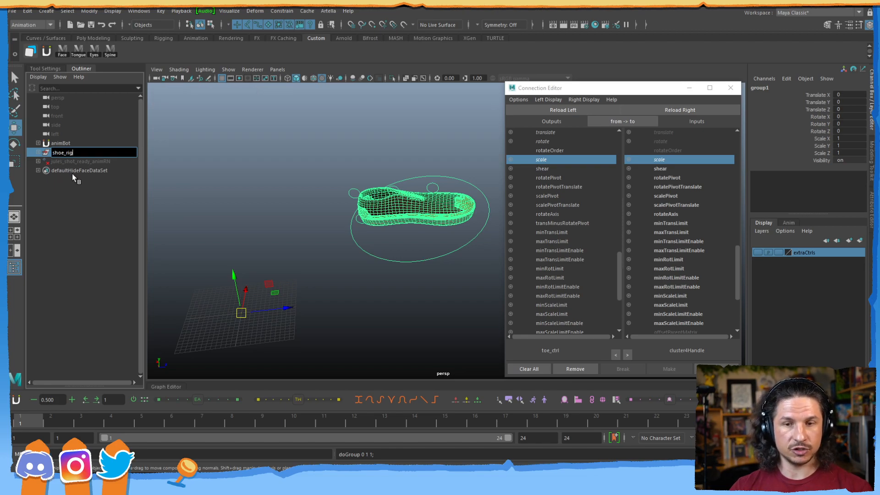
key(Return)
Group the shoe geometry, lattice and clusters inside shoe_rig and name the group shoe_geo.
click(68, 197)
click(38, 152)
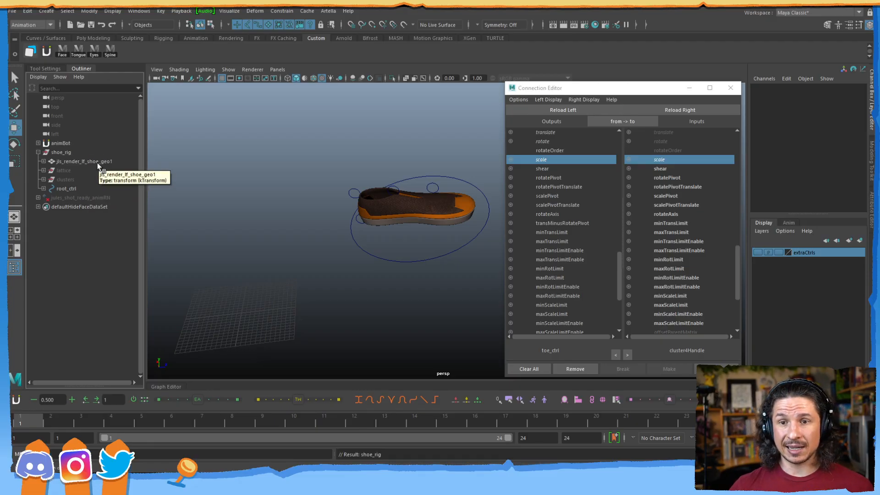
click(84, 163)
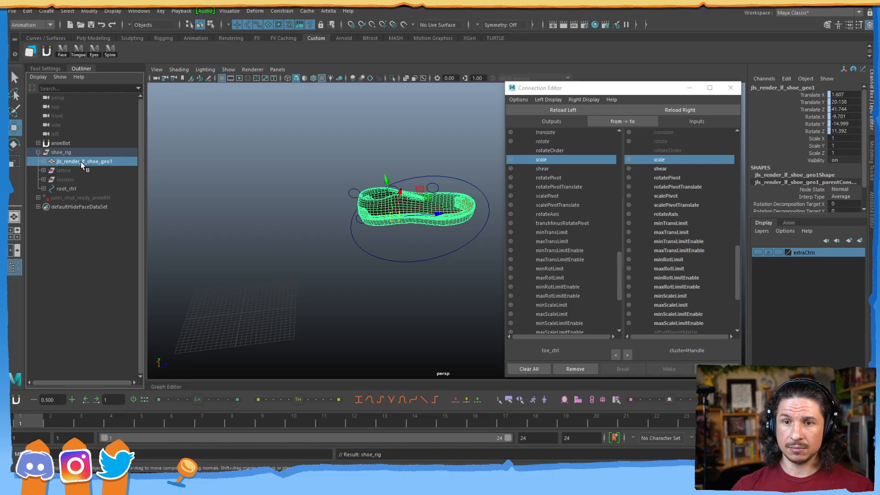
shift+click(83, 181)
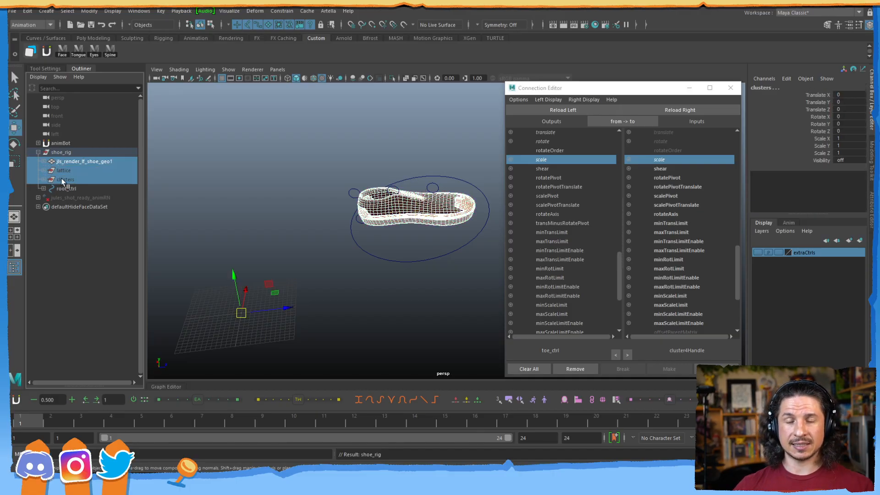
key(ctrl+g)
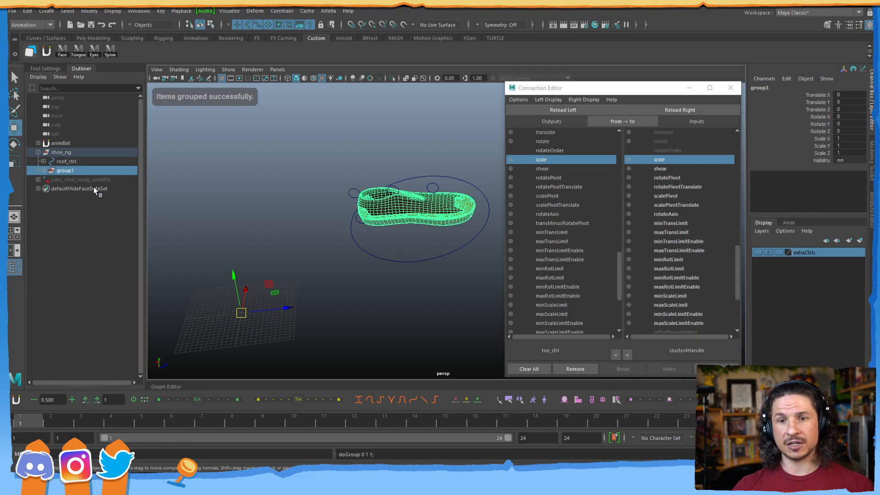
double_click(67, 171)
text(shoe)
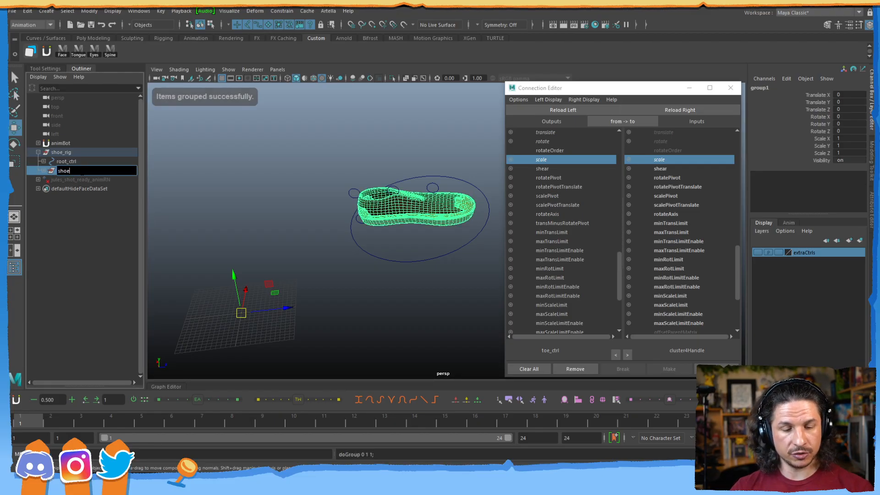
text(_geo)
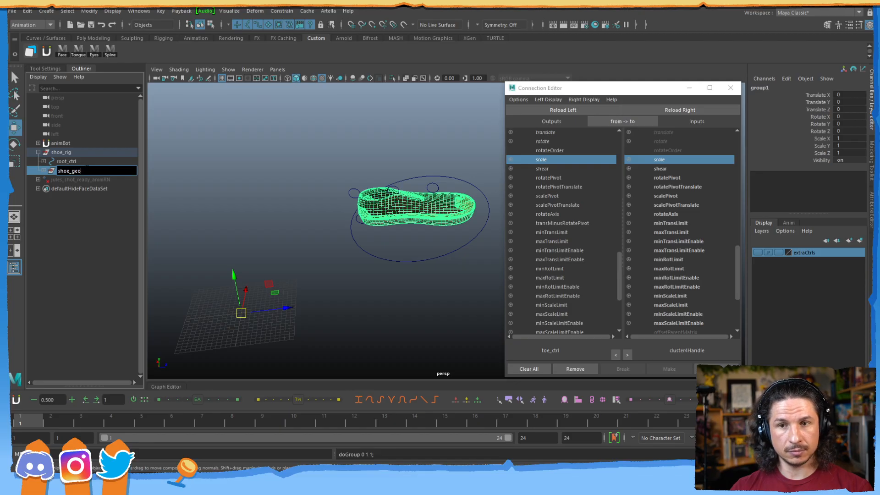
click(68, 208)
Select the shoe_geo group and close the Connection Editor.
click(43, 171)
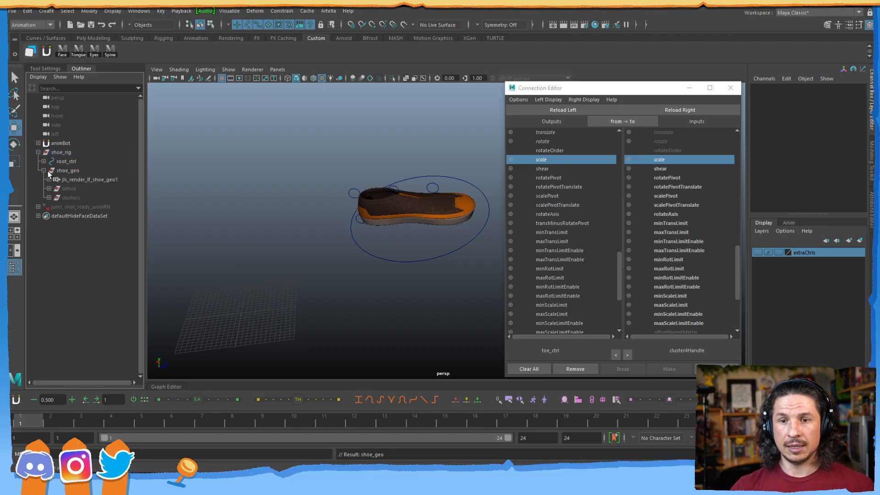
click(67, 170)
click(689, 88)
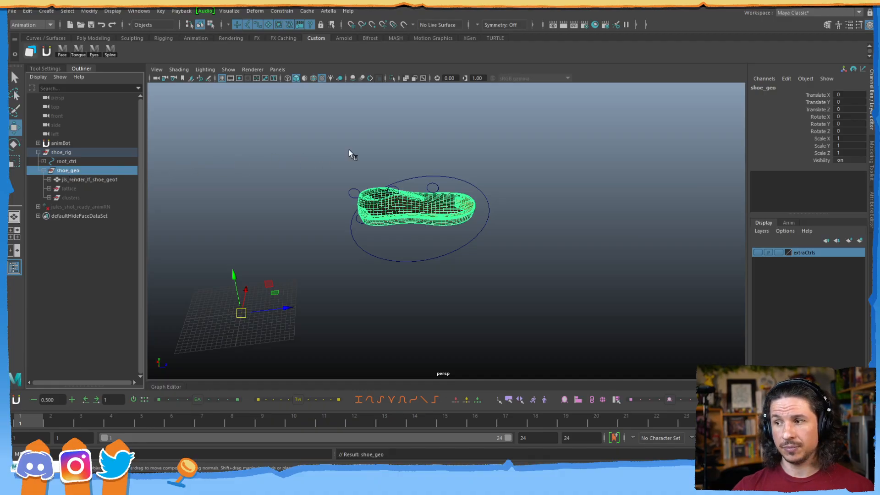
Enable drawing overrides on shoe_geo and set its Display Type to Reference.
click(871, 209)
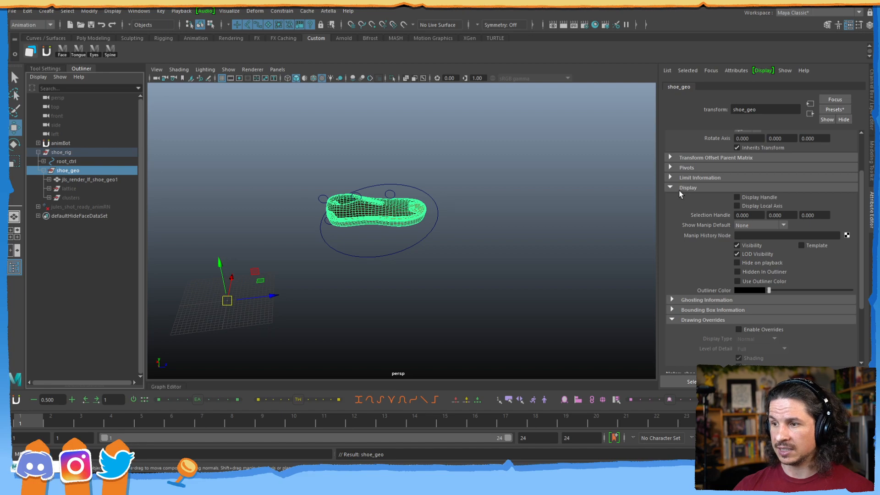
click(756, 329)
click(765, 339)
click(758, 366)
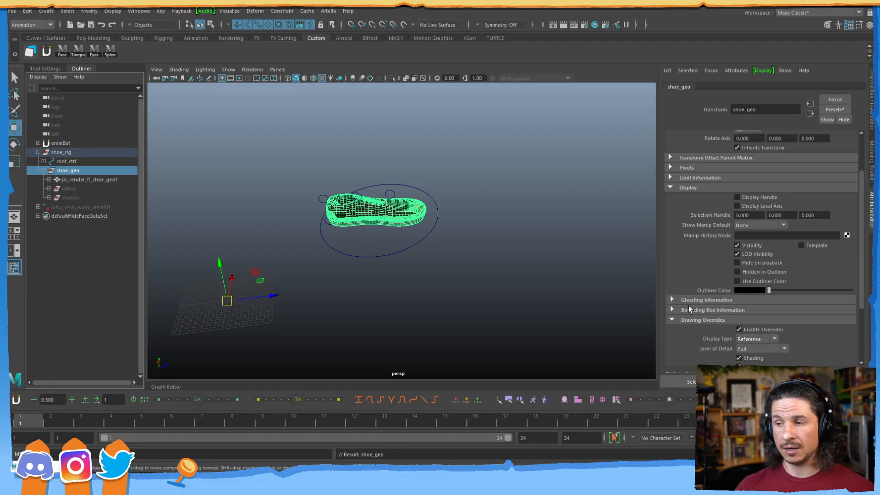
Select root_ctrl and the clusters group, switching back to the Channel Box view.
click(287, 220)
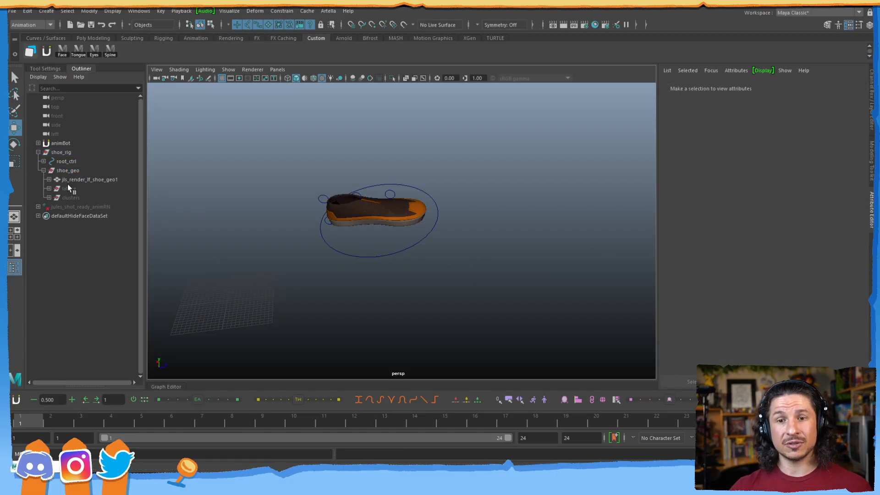
click(397, 194)
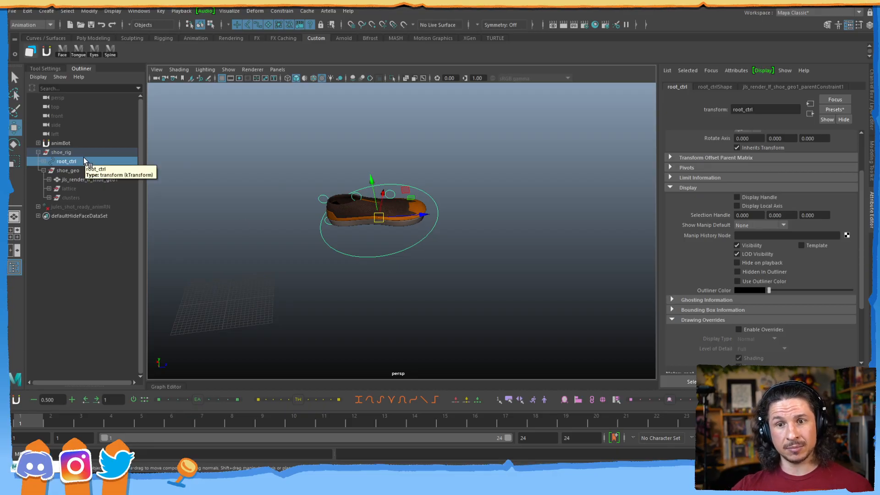
click(70, 197)
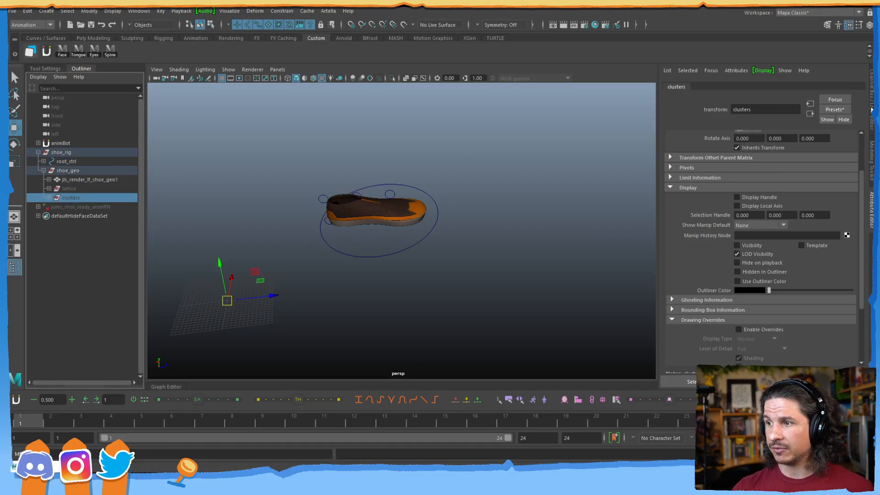
key(ctrl+a)
drag(285, 247, 263, 276)
drag(246, 243, 231, 275)
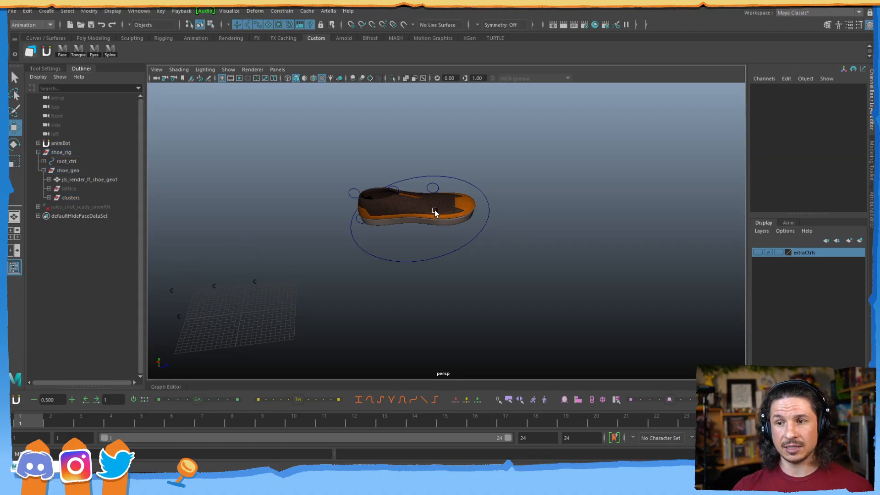
Confirm the shoe mesh is unselectable, then hide the clusters group.
drag(418, 193, 407, 232)
drag(449, 210, 442, 223)
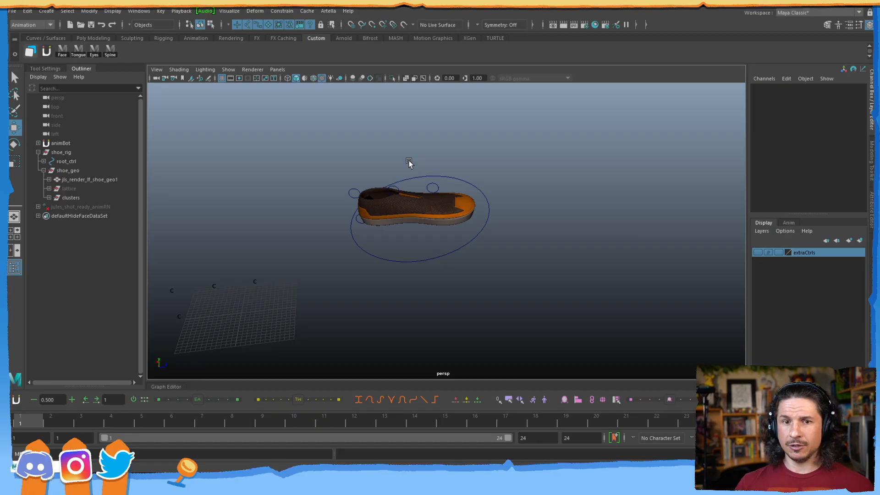
drag(390, 277, 417, 215)
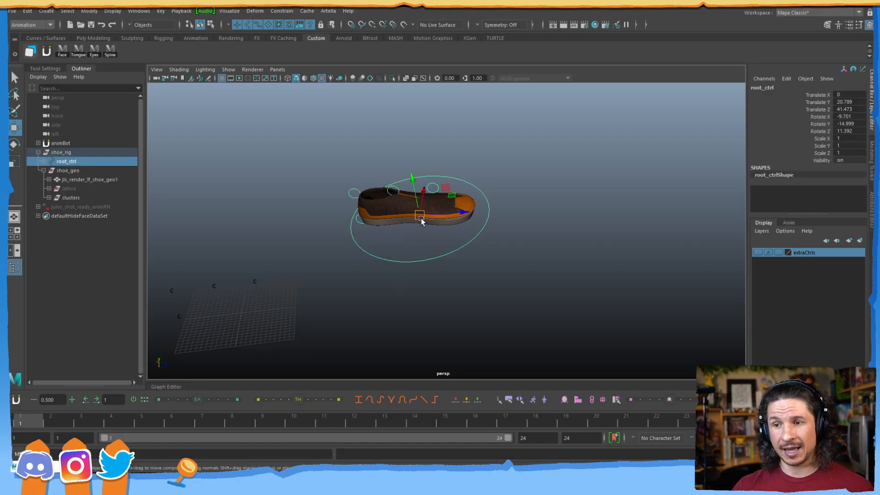
click(85, 170)
click(100, 197)
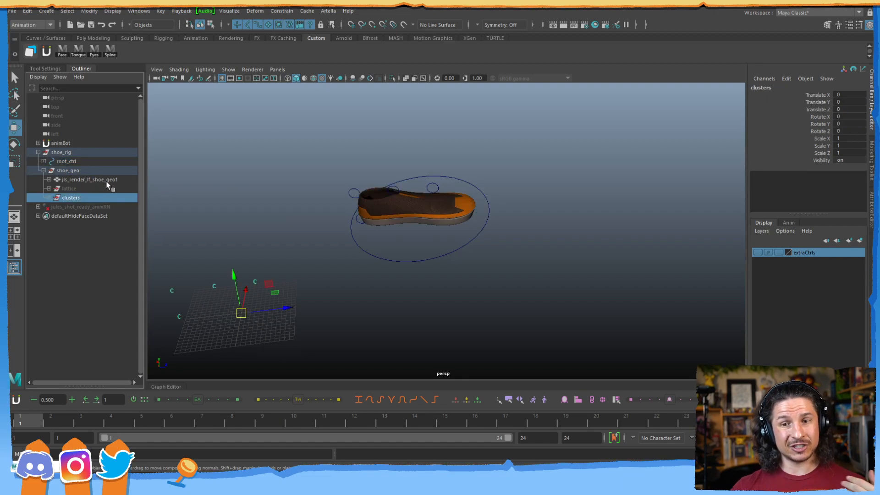
key(ctrl+h)
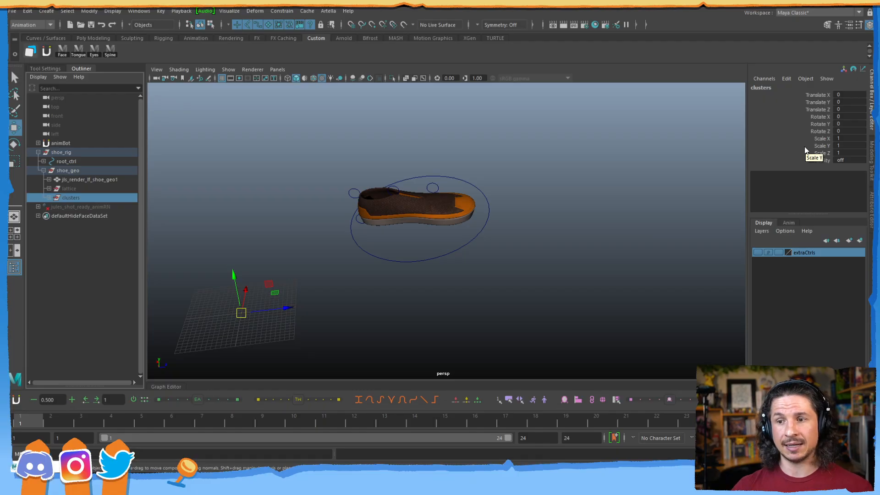
Zero root_ctrl's translate and rotate channels so the shoe sits at the origin.
click(438, 186)
drag(449, 191, 330, 256)
click(38, 152)
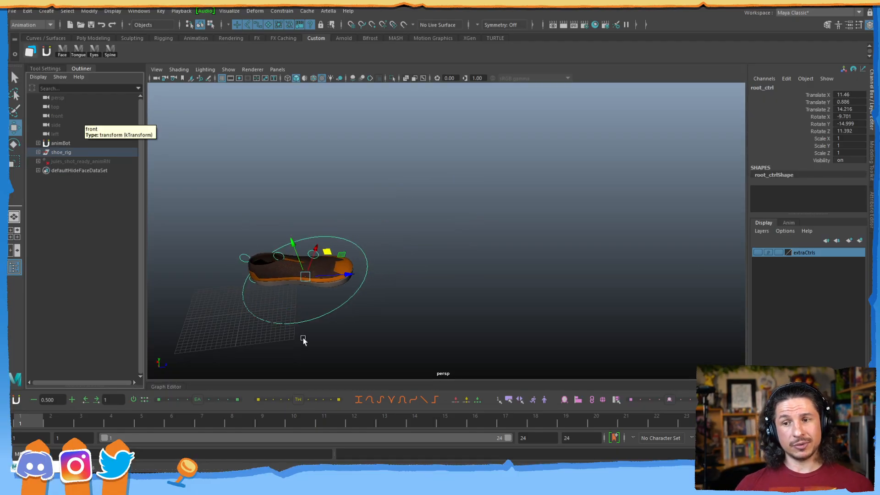
drag(856, 95, 855, 129)
text(0)
key(Return)
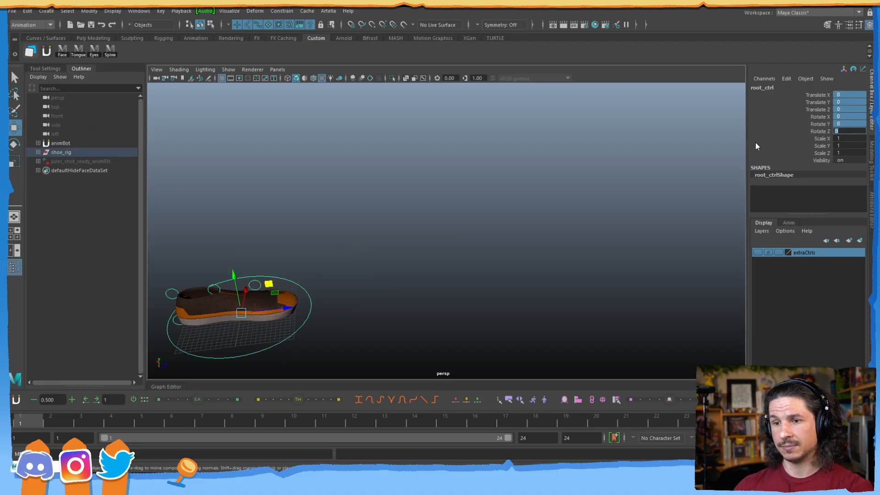
click(391, 224)
alt+middle_drag(276, 266, 416, 198)
alt+right_drag(416, 198, 502, 194)
alt+drag(502, 194, 458, 231)
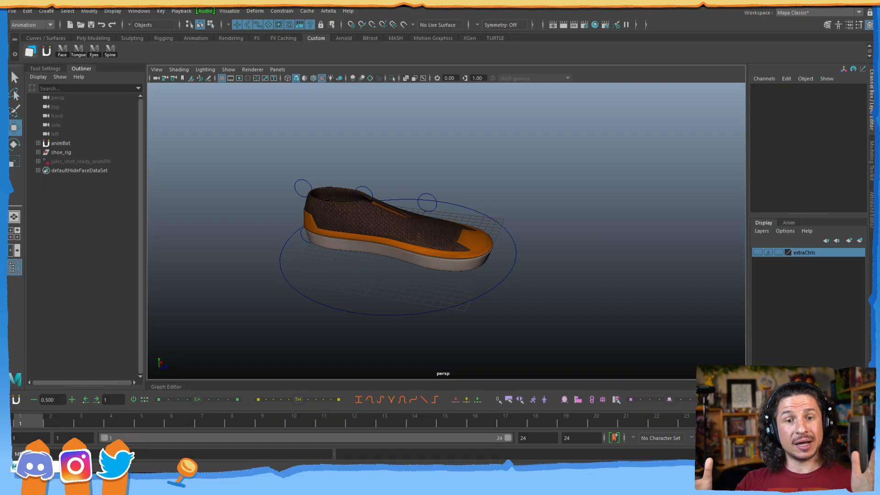
Create a polygon sphere, scale it to about 10 and raise it.
click(47, 10)
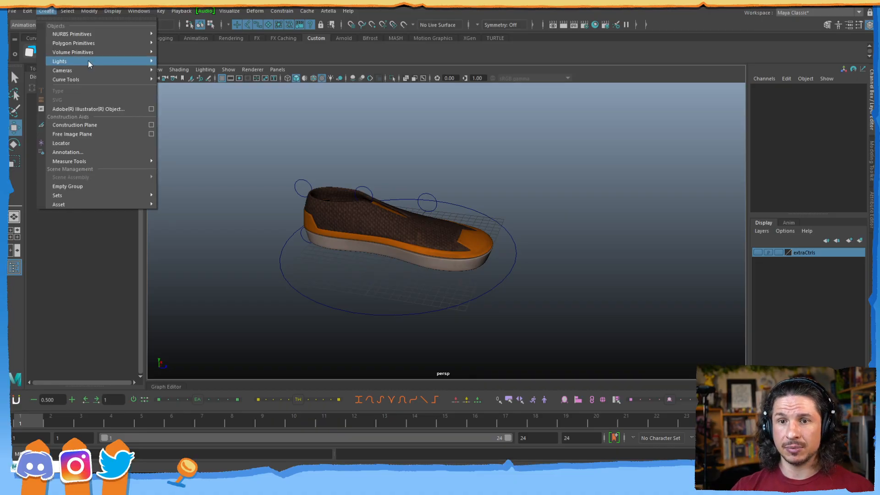
mouse_move(89, 42)
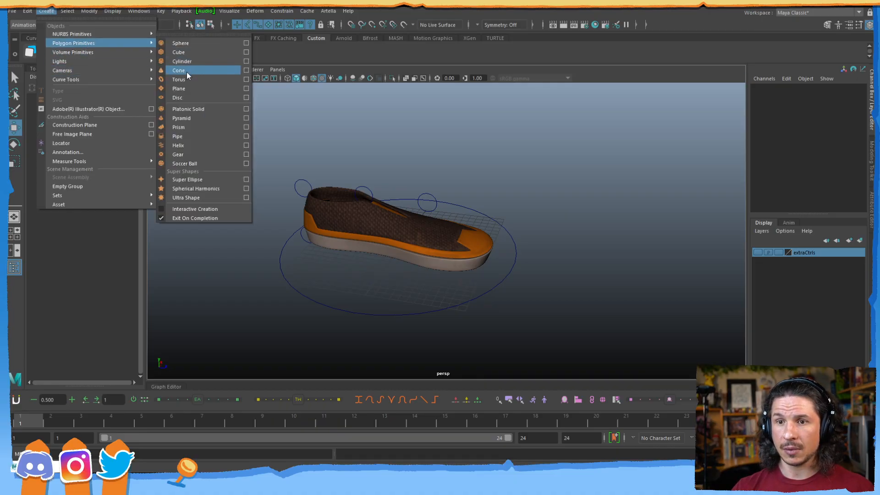
click(188, 43)
scroll(349, 222, down, 3)
key(r)
drag(426, 239, 522, 129)
key(w)
alt+middle_drag(522, 129, 456, 232)
Duplicate the sphere and move the copy toward the camera and down.
key(ctrl+d)
drag(460, 221, 546, 263)
drag(501, 211, 501, 252)
alt+drag(440, 272, 487, 252)
Wrap pSphere1 and pSphere2 together in a lattice deformer.
click(432, 229)
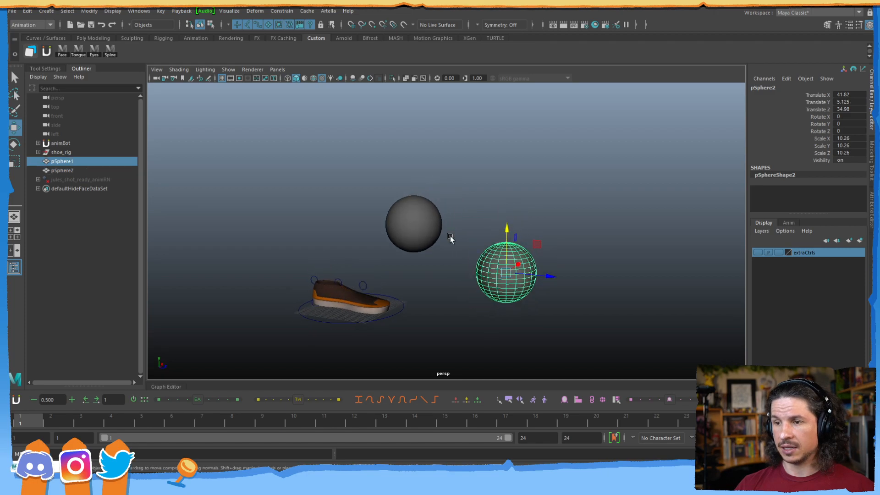
shift+click(489, 275)
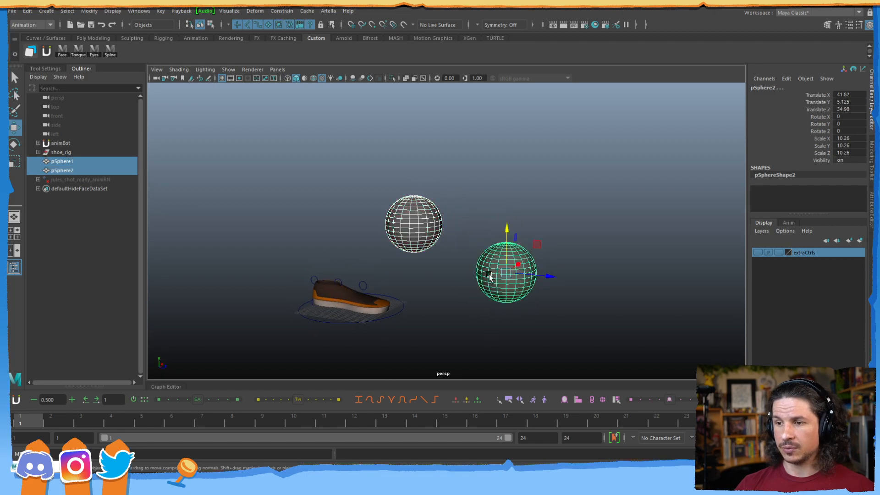
click(255, 11)
click(272, 70)
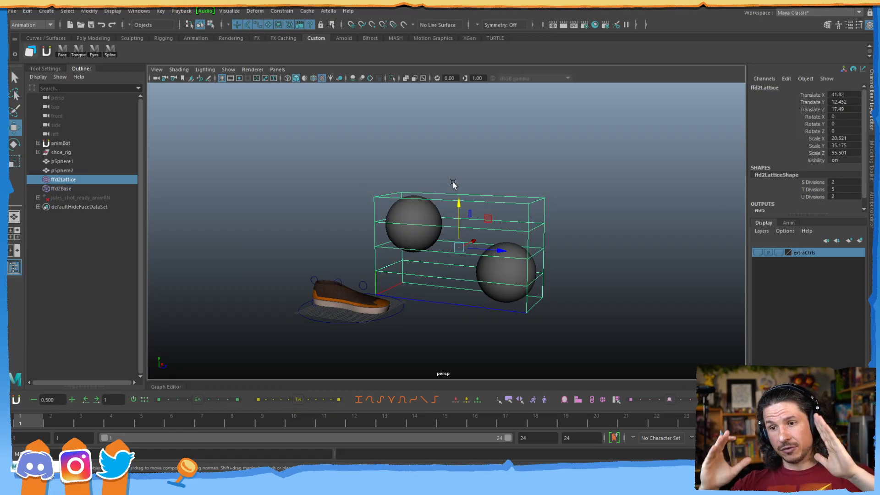
Tilt the shoe rig with root_ctrl, then undo the rotation.
click(341, 323)
key(e)
drag(362, 321, 369, 293)
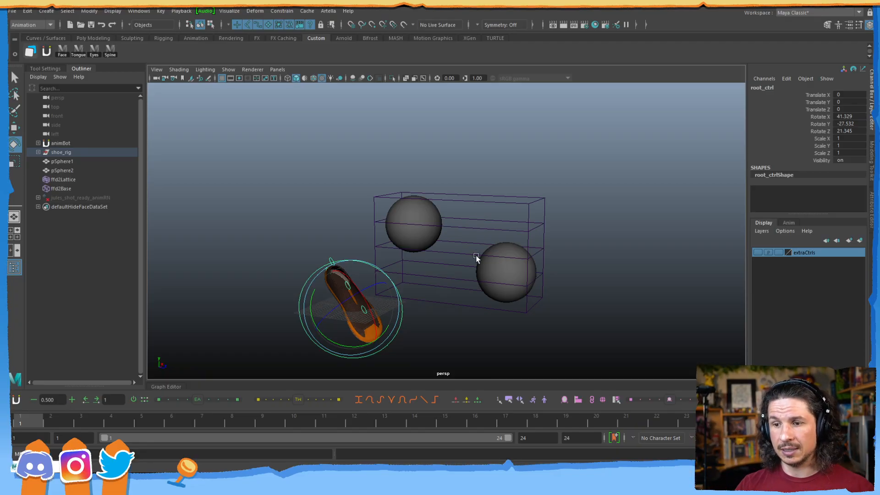
alt+drag(476, 252, 460, 251)
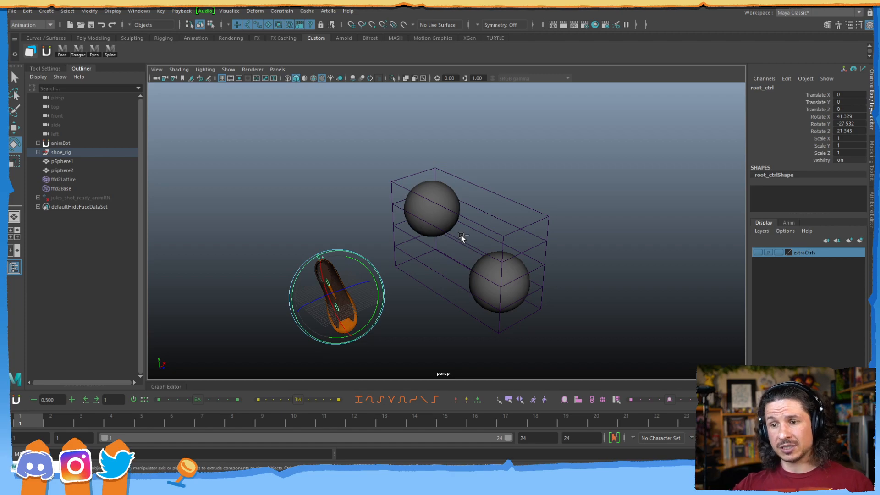
key(ctrl+z)
key(w)
click(244, 279)
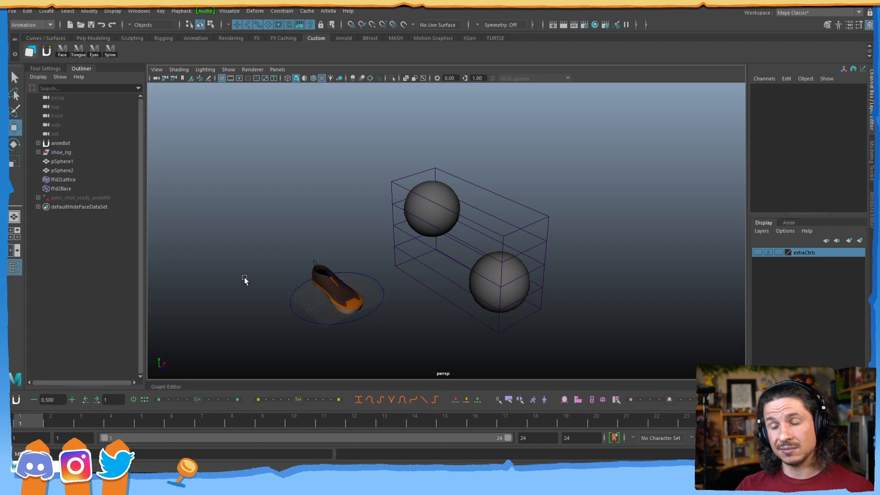
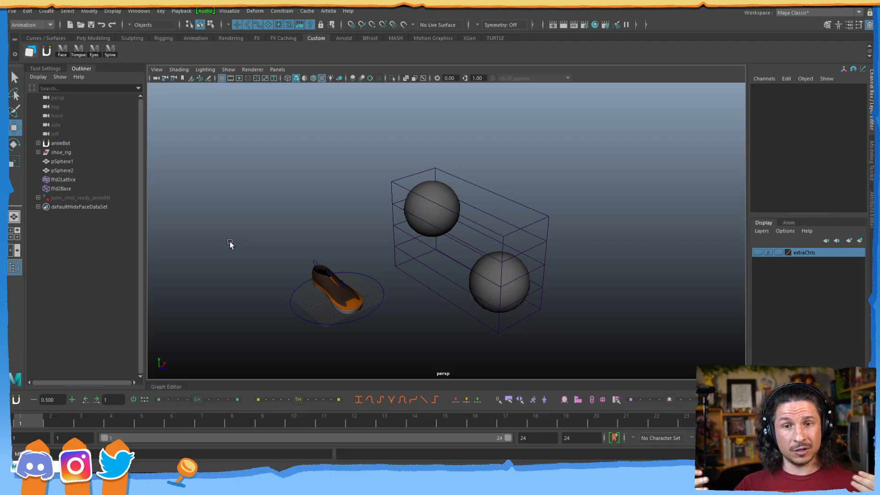
Delete pSphere1, pSphere2 and the ffd2 lattice, then tumble closer to the sneaker.
drag(586, 157, 451, 311)
key(Delete)
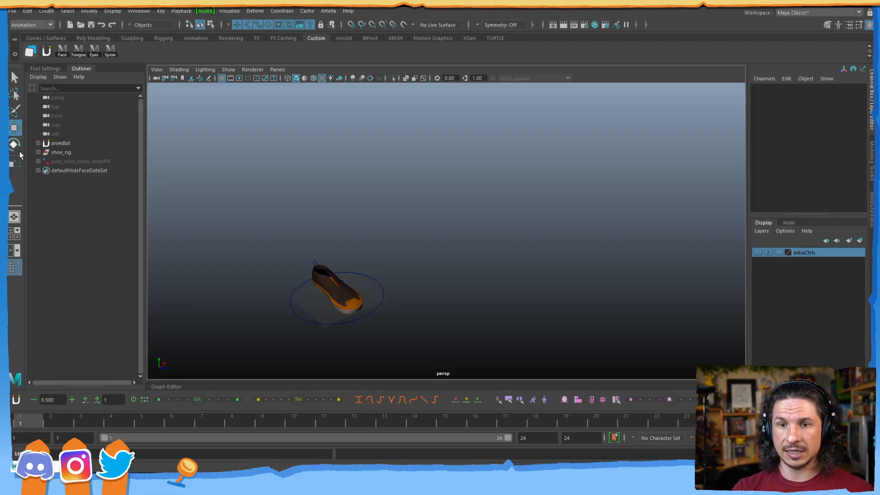
alt+drag(255, 212, 486, 207)
click(47, 11)
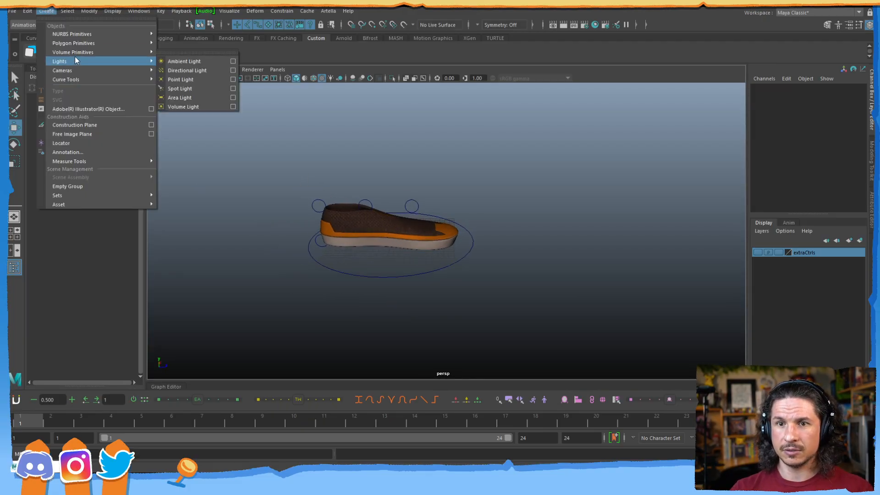
mouse_move(81, 42)
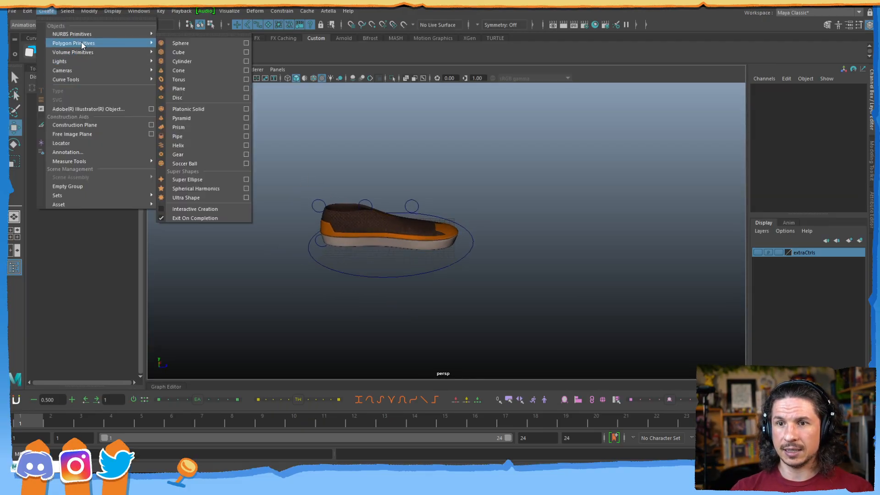
click(195, 88)
key(r)
drag(392, 242, 673, 232)
key(w)
click(775, 189)
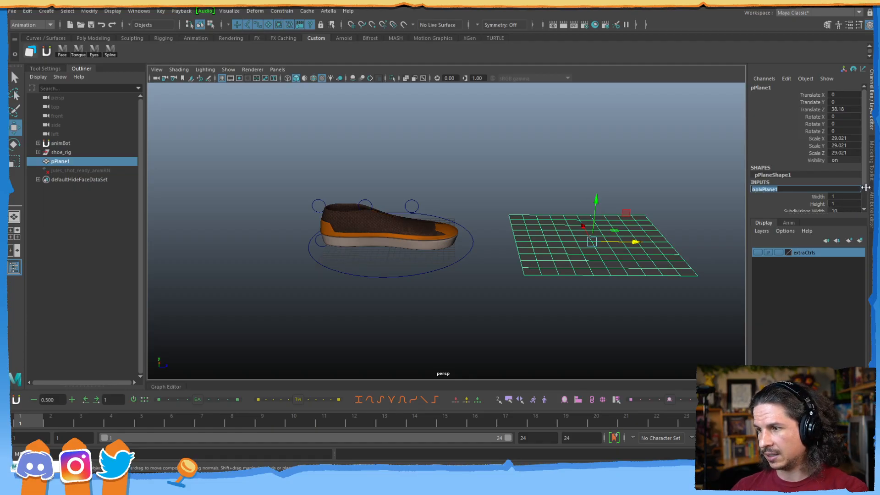
scroll(862, 204, down, 2)
drag(845, 187, 848, 195)
text(3)
key(Return)
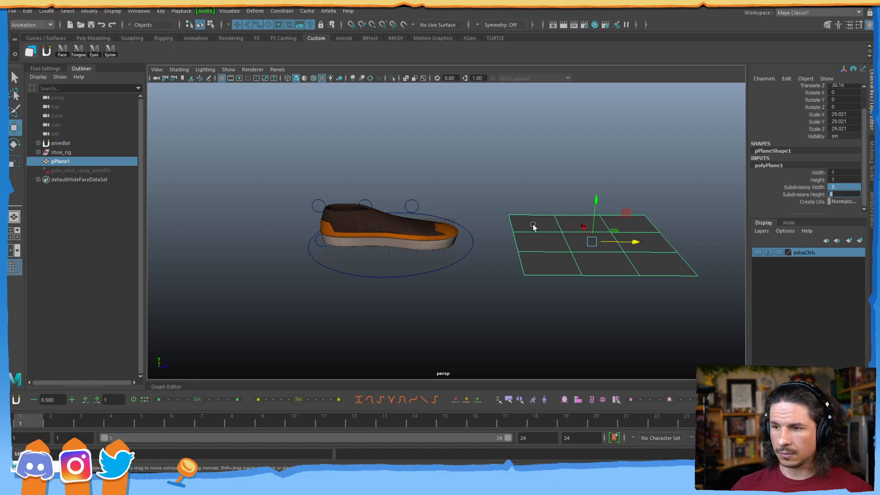
key(f)
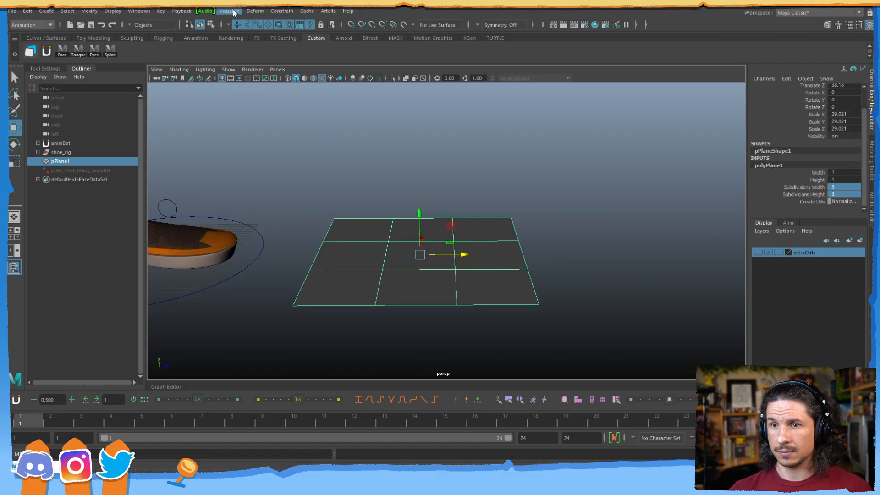
click(256, 12)
click(283, 71)
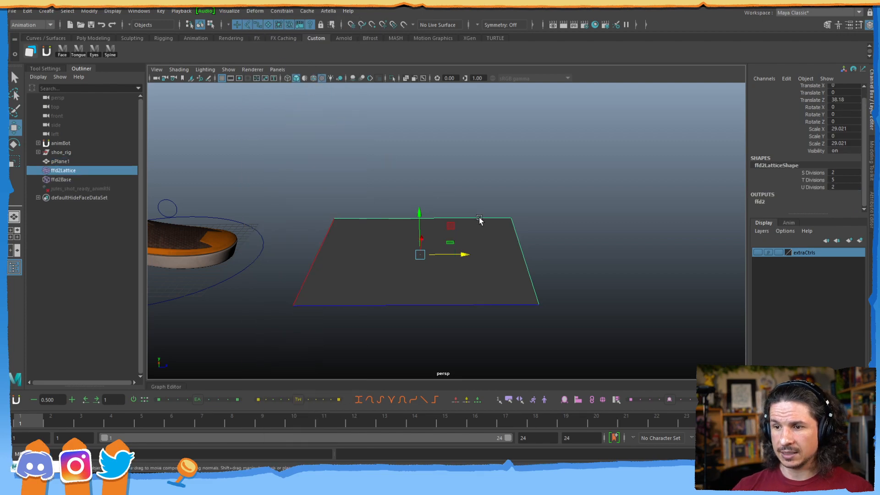
key(ctrl+z)
key(ctrl+z)
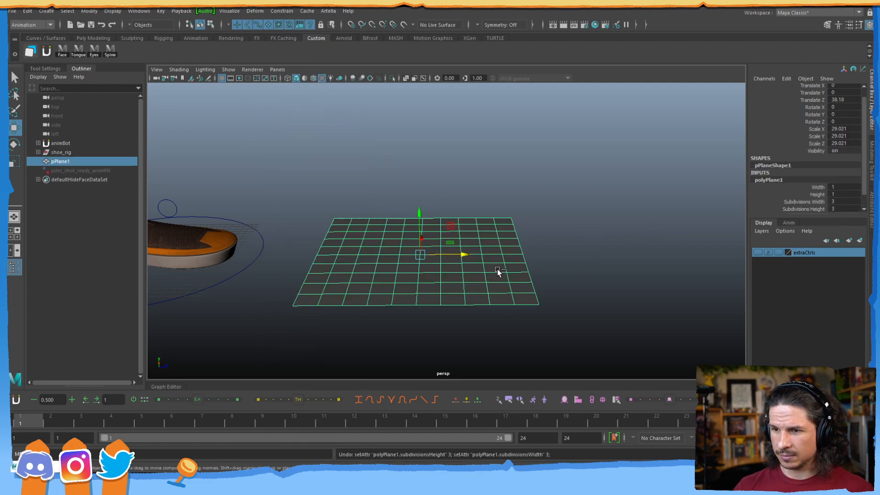
alt+drag(436, 293, 430, 270)
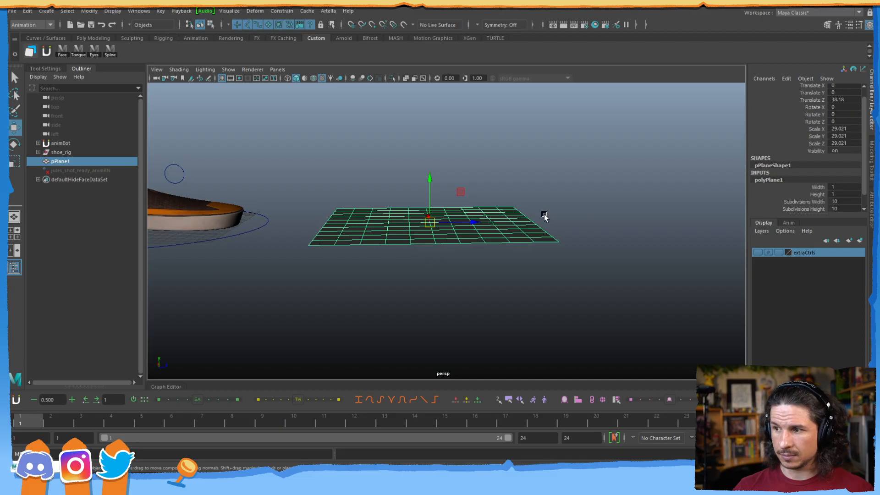
key(Delete)
Restore the deleted pPlane1 and slide it along Z beside the shoe.
click(62, 11)
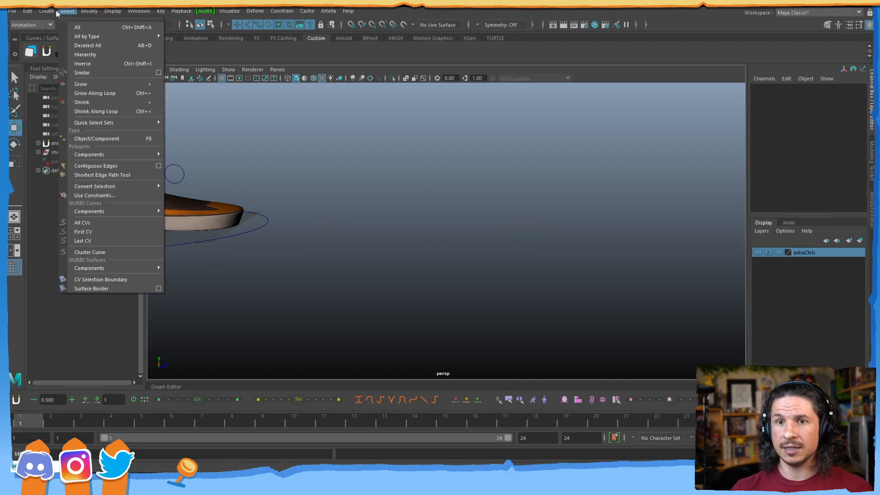
mouse_move(46, 11)
mouse_move(72, 44)
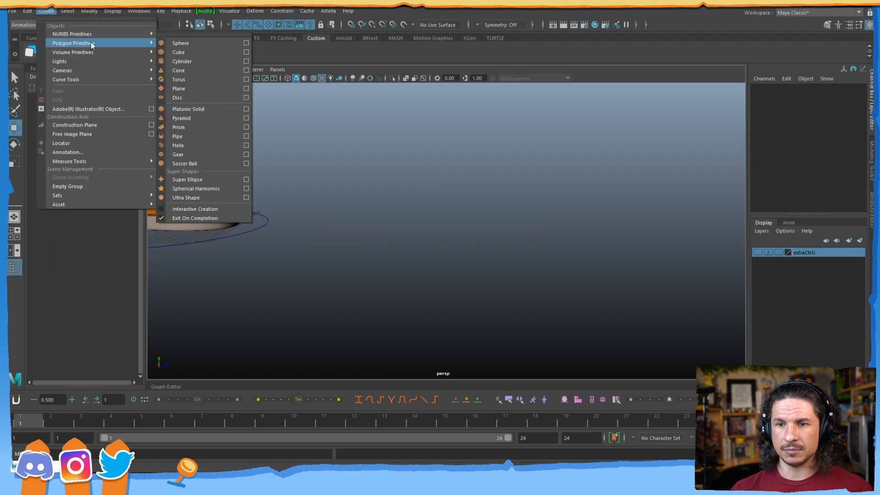
key(ctrl+z)
key(ctrl+z)
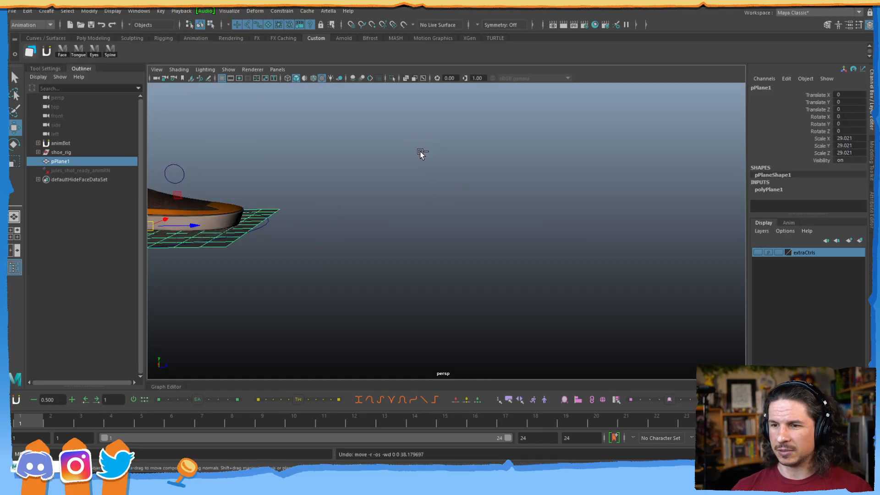
drag(195, 225, 470, 222)
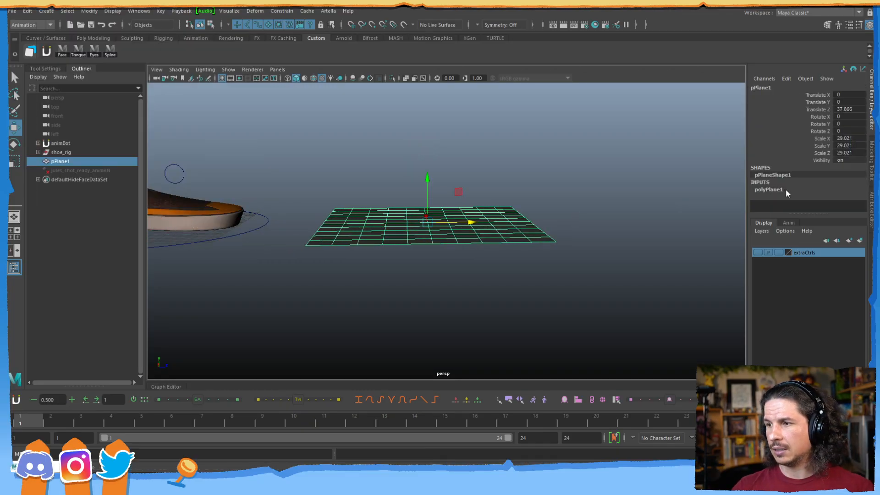
Set the plane's Subdivisions Width and Height to 3.
click(779, 189)
mouse_move(863, 184)
mouse_down()
mouse_move(864, 203)
mouse_move(850, 195)
mouse_up()
text(3)
key(Return)
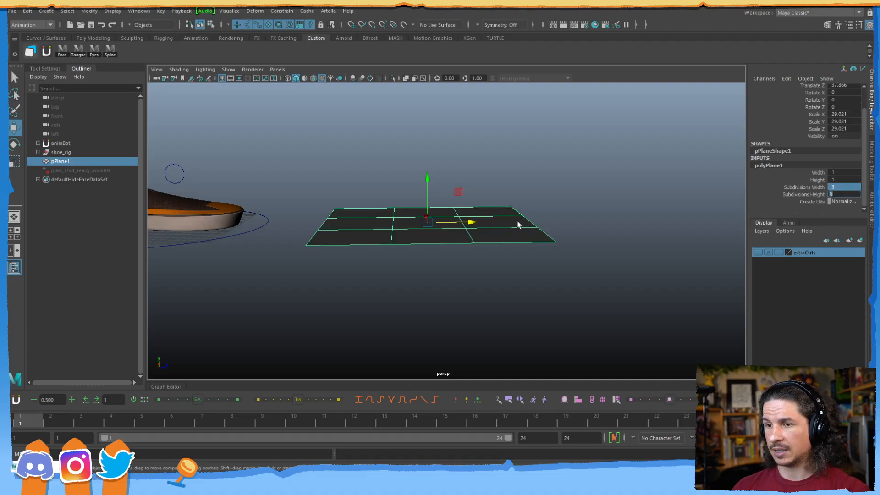
Select the plane's right-edge vertices, test-bending them upward and undoing the move.
alt+drag(438, 225, 436, 261)
right_drag(465, 252, 456, 236)
drag(510, 200, 464, 315)
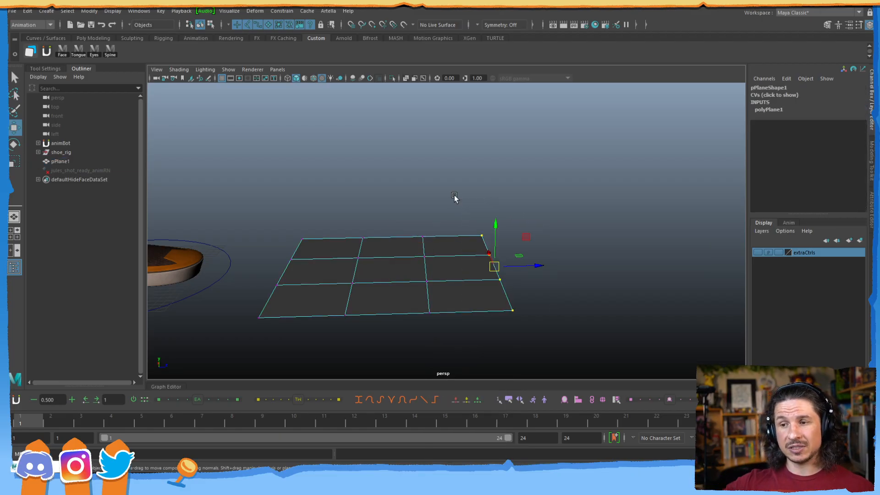
drag(525, 236, 548, 223)
key(ctrl+z)
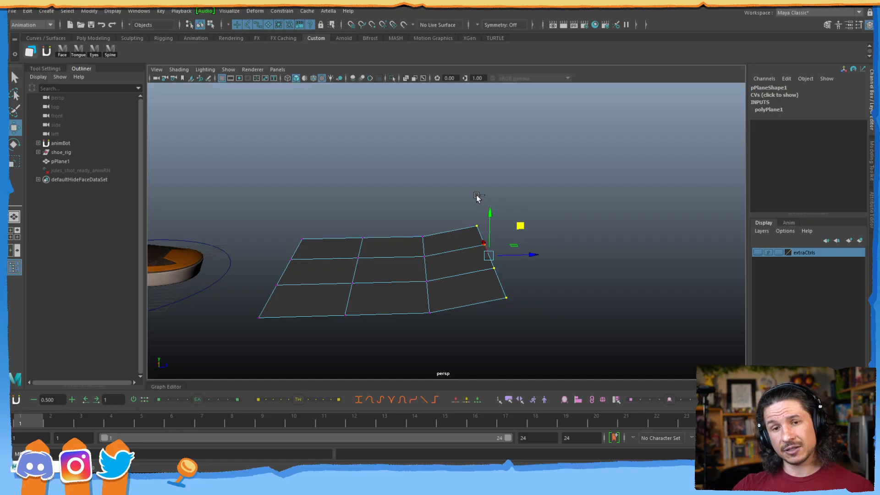
key(ctrl+z)
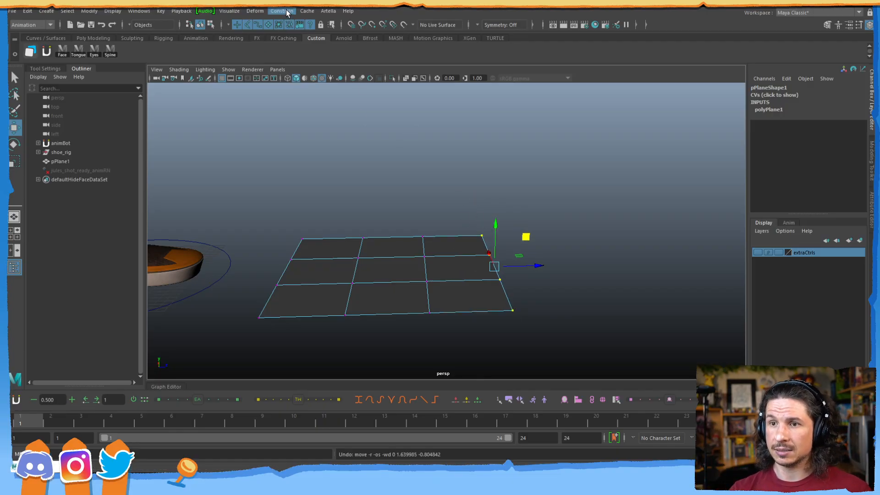
Create a cluster on the plane's right-edge vertices.
click(255, 10)
click(287, 46)
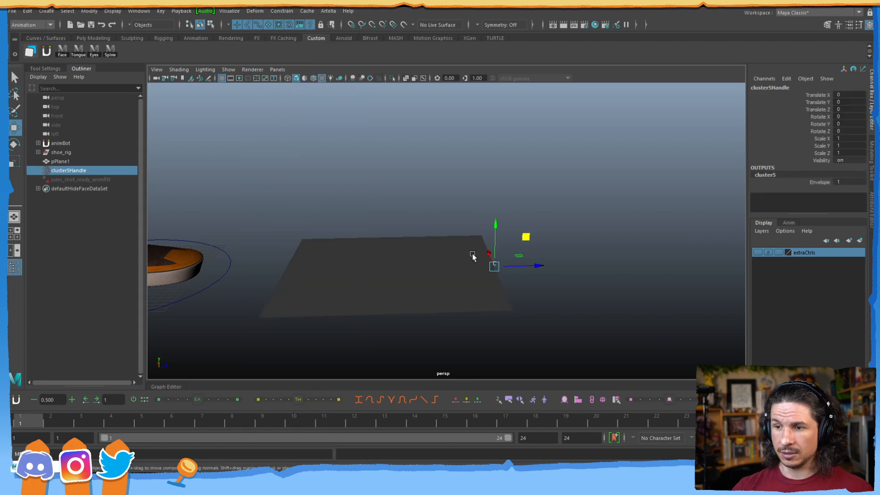
alt+drag(461, 274, 460, 254)
click(519, 231)
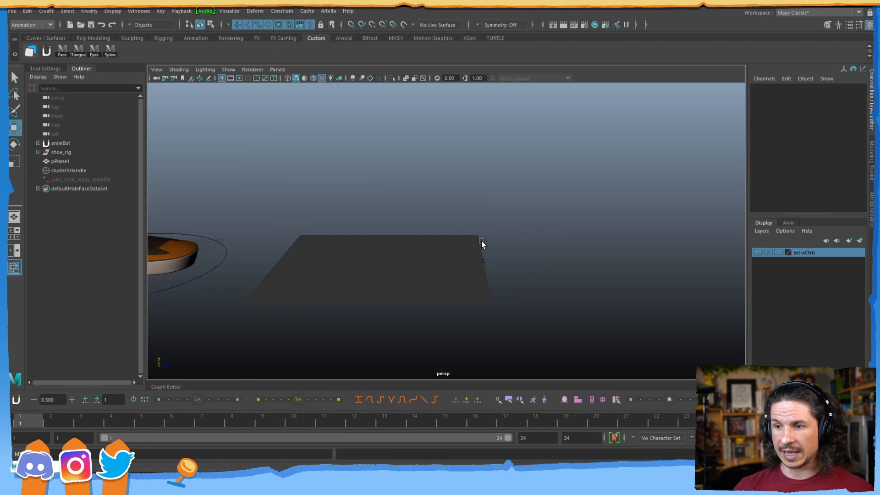
Add clusters with G on the next, middle and left vertex columns of the plane.
click(451, 254)
right_drag(454, 258, 421, 240)
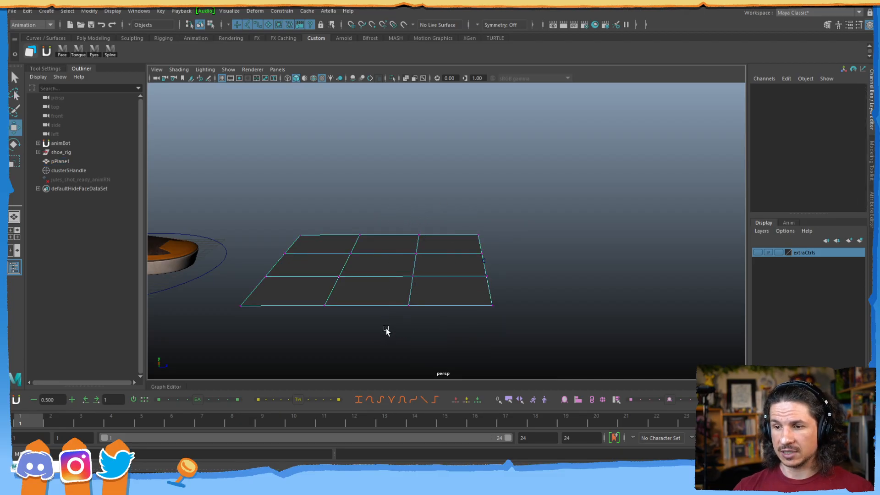
drag(386, 334, 431, 225)
key(g)
alt+drag(367, 256, 386, 256)
click(386, 255)
right_drag(395, 243, 355, 239)
drag(382, 222, 347, 324)
key(g)
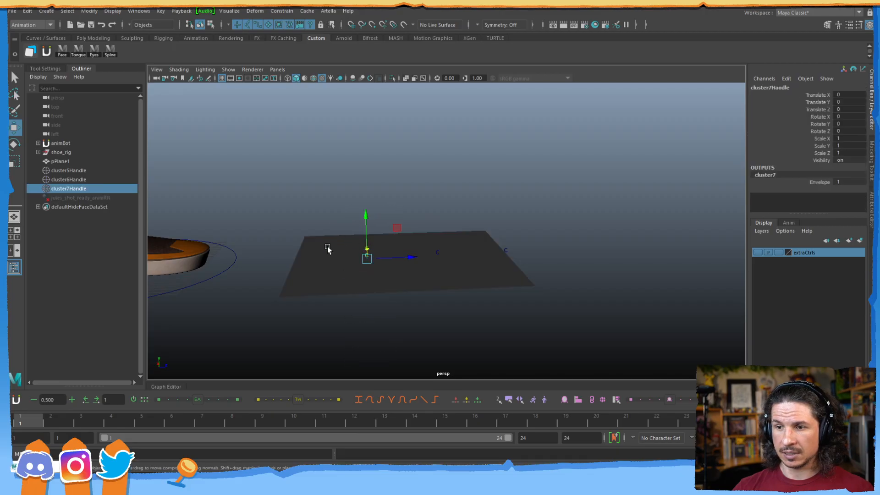
click(337, 248)
right_drag(338, 250, 296, 252)
drag(326, 220, 273, 312)
key(g)
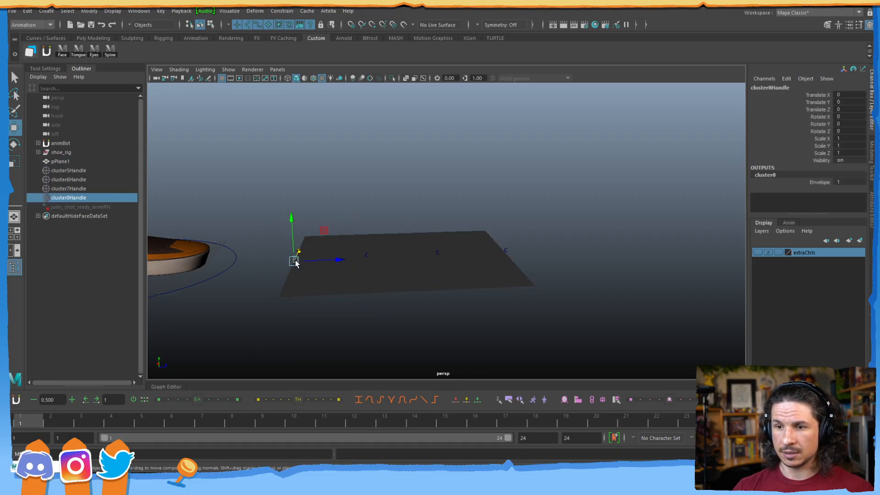
click(426, 201)
alt+drag(441, 233, 438, 235)
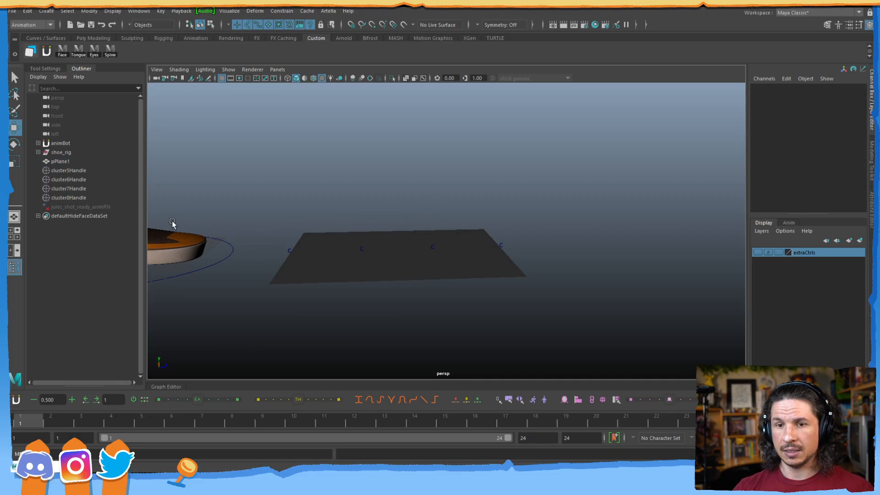
Test-raise the plane with cluster5Handle, cluster6Handle and cluster7Handle.
click(73, 170)
drag(529, 216, 528, 171)
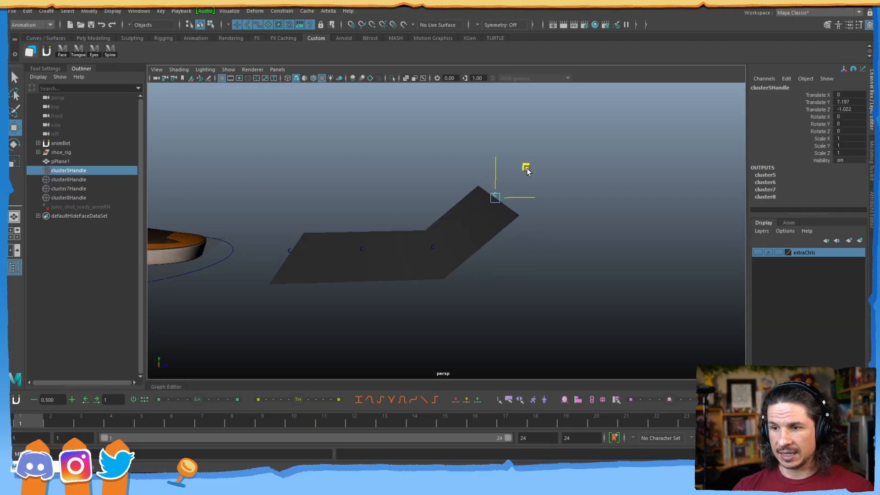
click(74, 180)
drag(461, 220, 456, 182)
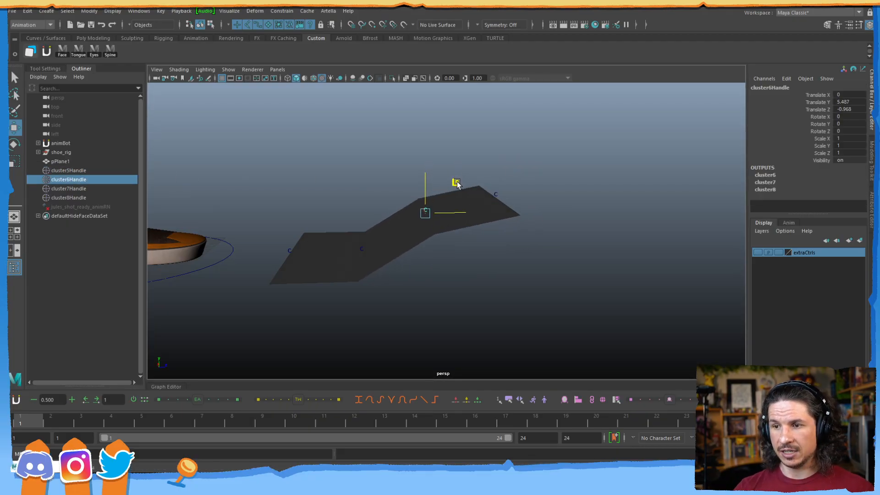
click(89, 188)
mouse_move(392, 221)
mouse_down()
mouse_move(398, 258)
mouse_move(398, 231)
mouse_up()
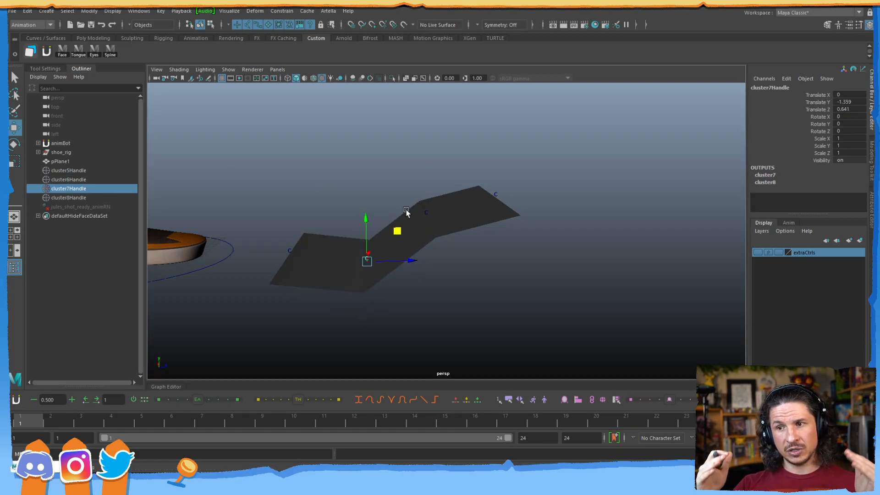
click(497, 192)
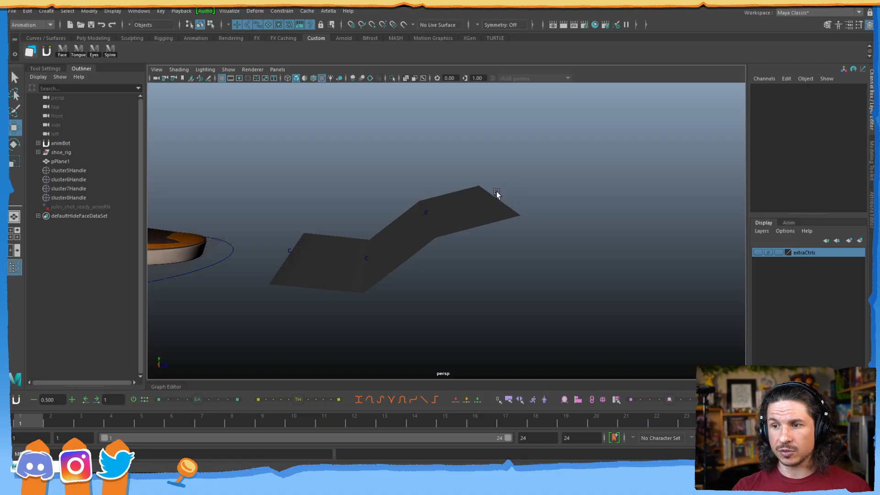
Test the corner and all four handles together, then undo back to a flat plane.
click(499, 191)
drag(521, 166, 532, 152)
key(ctrl+z)
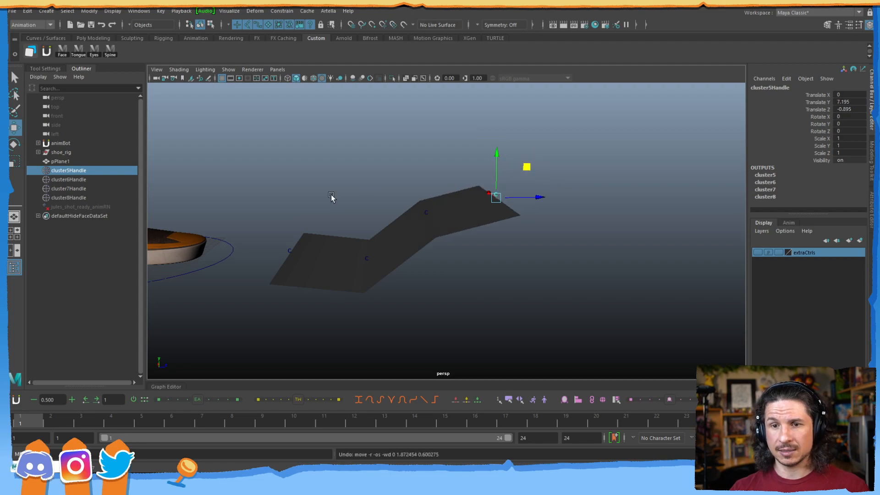
shift+click(76, 197)
drag(320, 221, 410, 165)
key(ctrl+z)
key(ctrl+z)
key(ctrl+z)
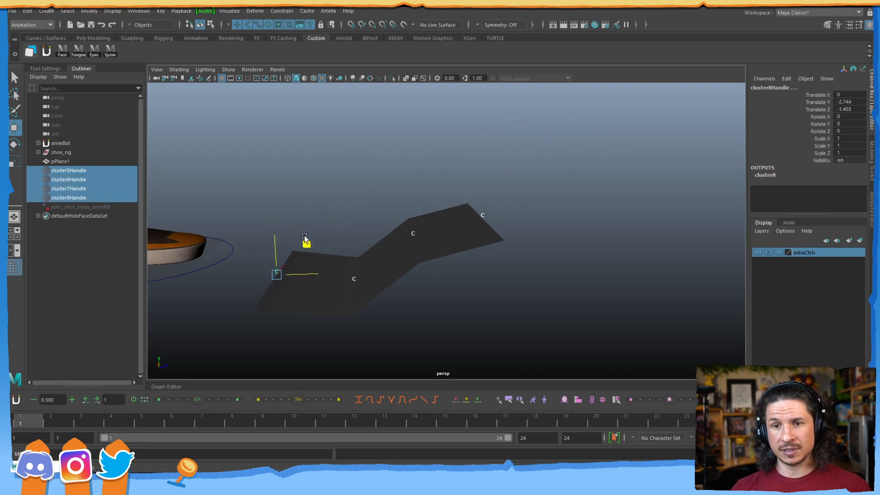
key(ctrl+z)
key(ctrl+z)
key(ctrl+z)
key(ctrl+z)
key(ctrl+z)
key(ctrl+z)
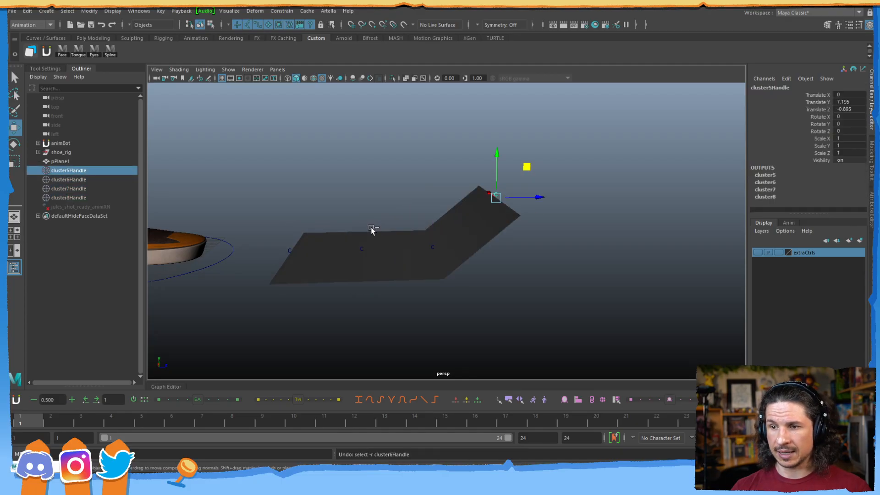
Parent cluster6Handle under cluster5Handle in the Outliner and expand to confirm.
click(75, 181)
middle_drag(74, 181, 76, 171)
click(38, 170)
After a test lift, parent cluster7Handle under cluster6Handle and cluster8Handle under cluster7Handle.
click(69, 170)
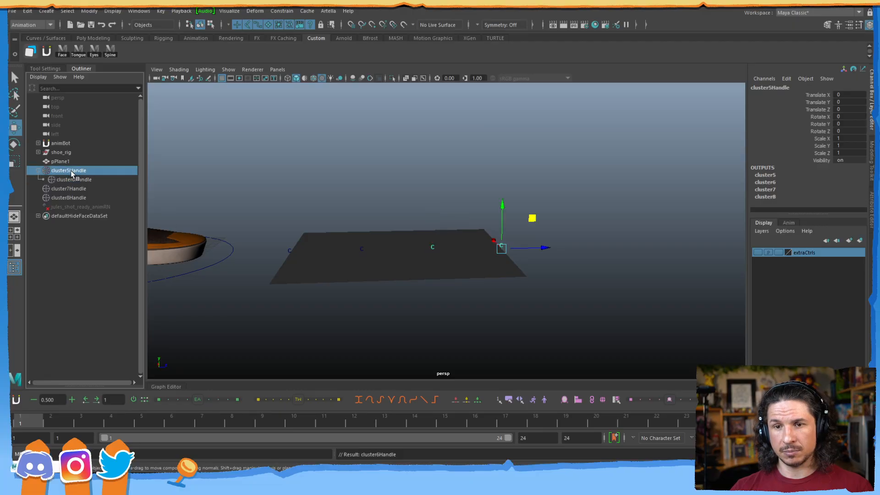
drag(521, 218, 522, 160)
key(ctrl+z)
click(68, 188)
mouse_move(69, 189)
middle_down()
mouse_move(71, 178)
mouse_move(73, 189)
middle_up()
click(64, 197)
Lift the chain with cluster5Handle and rotate cluster7Handle to bend the plane into an arc.
click(69, 171)
drag(532, 217, 408, 124)
click(62, 180)
key(e)
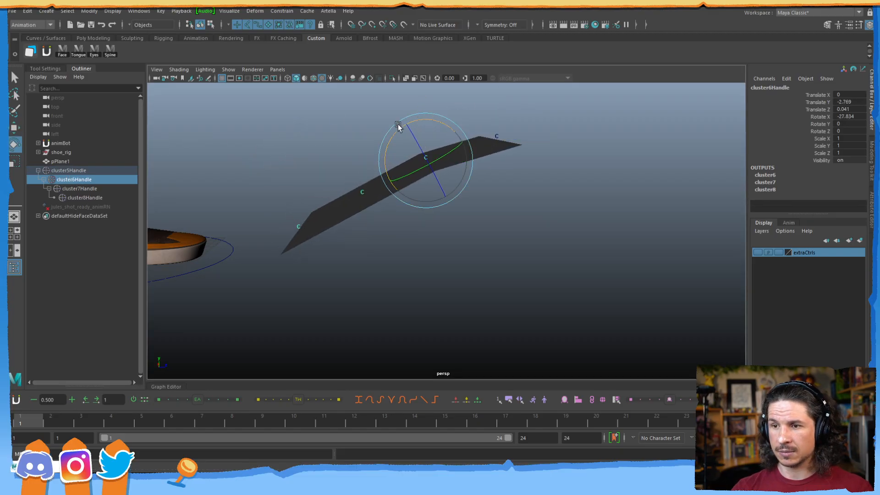
key(Down)
drag(390, 163, 372, 171)
key(w)
key(e)
click(92, 197)
mouse_move(359, 237)
mouse_down()
mouse_move(361, 249)
mouse_move(351, 244)
mouse_up()
key(ctrl+z)
Reposition cluster5Handle, swinging the bent plane's top end left and back right.
key(w)
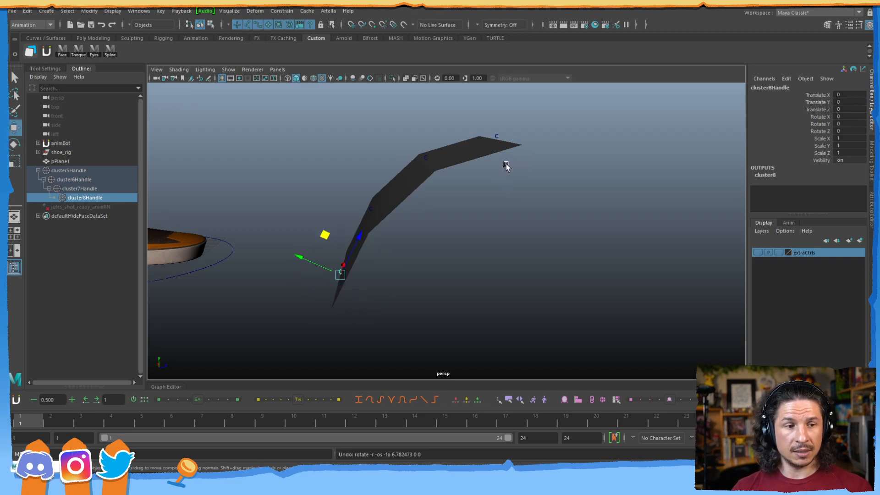
drag(531, 125, 494, 138)
click(501, 131)
click(500, 134)
drag(526, 110, 512, 128)
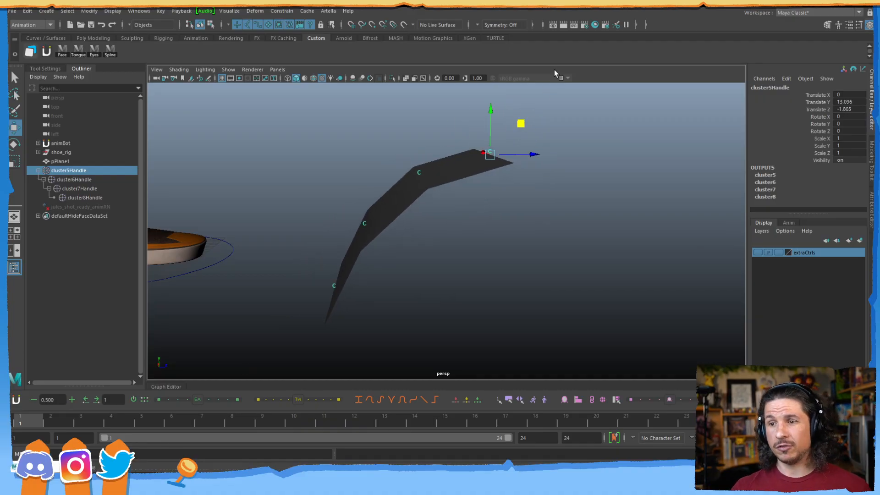
mouse_move(521, 124)
mouse_down()
mouse_move(491, 122)
mouse_move(513, 127)
mouse_up()
alt+drag(443, 170, 389, 183)
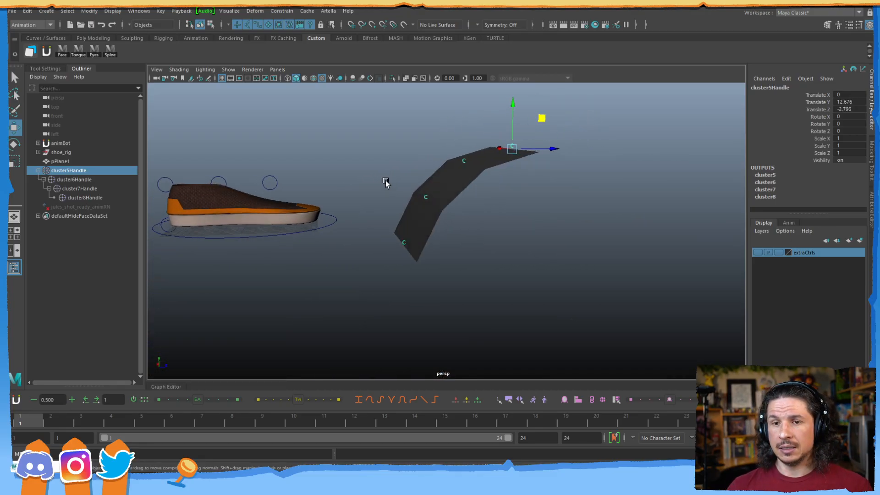
click(74, 171)
click(79, 179)
click(82, 188)
click(84, 196)
click(83, 171)
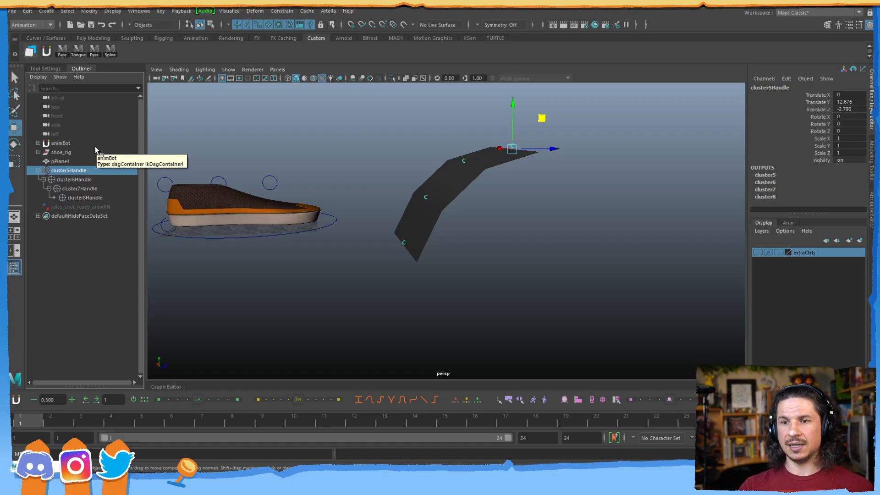
click(238, 234)
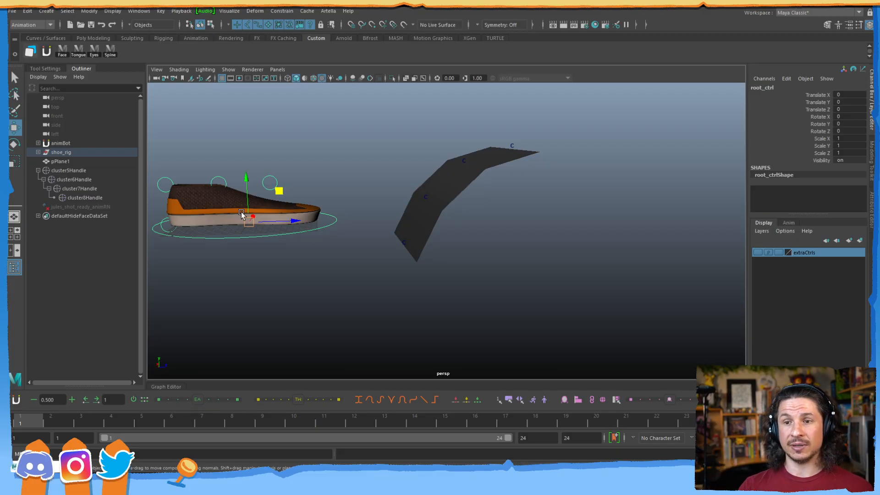
click(276, 177)
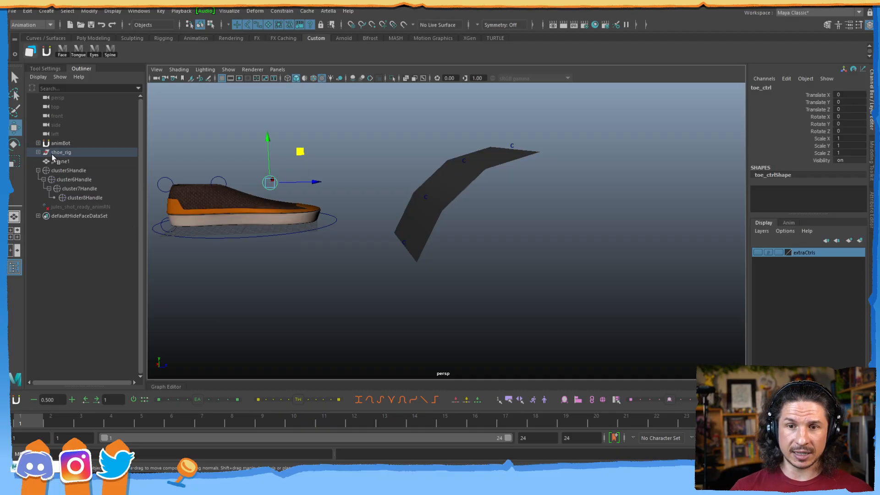
click(255, 236)
Expand shoe_rig, select its clusters group and set its Visibility to 1.
click(39, 152)
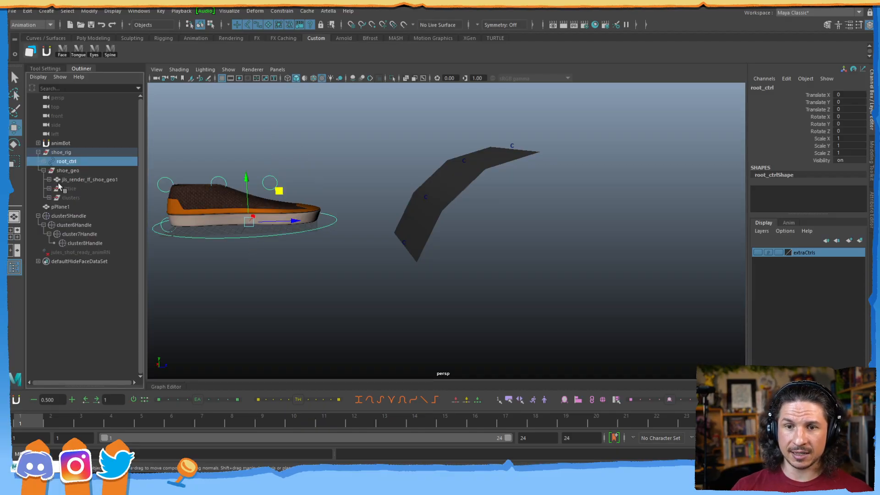
click(69, 199)
click(847, 161)
text(1)
key(Return)
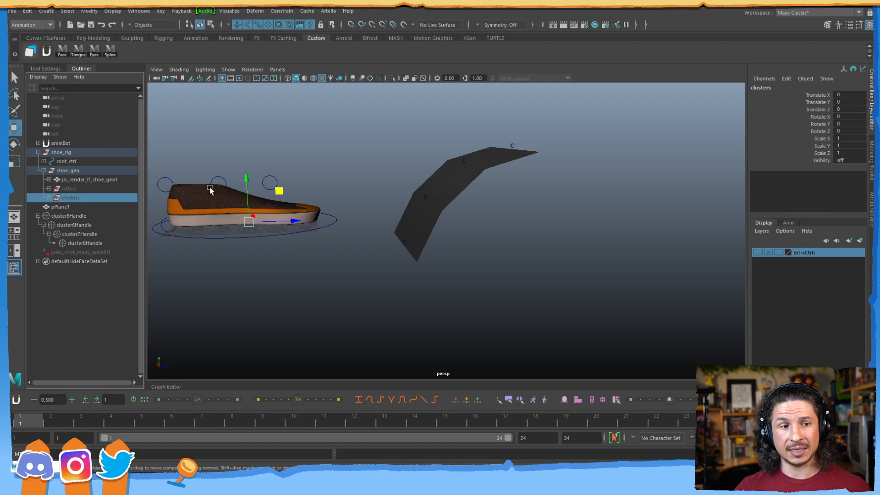
alt+drag(405, 177, 385, 232)
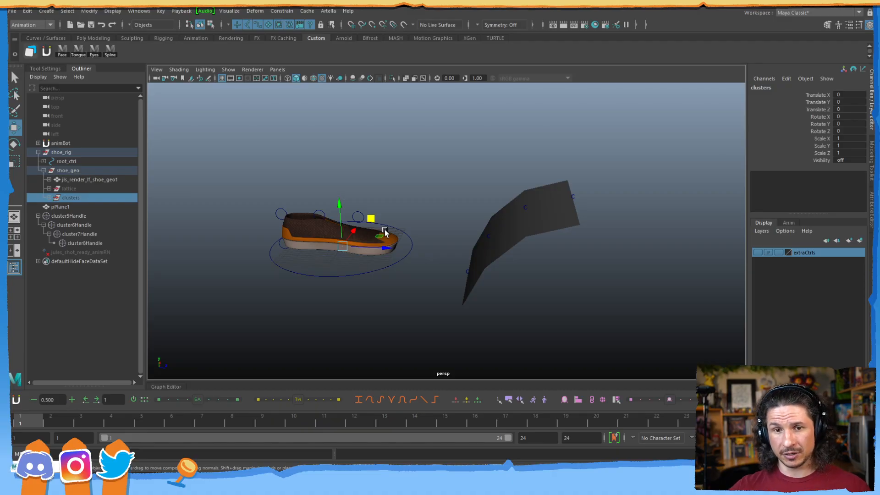
click(451, 190)
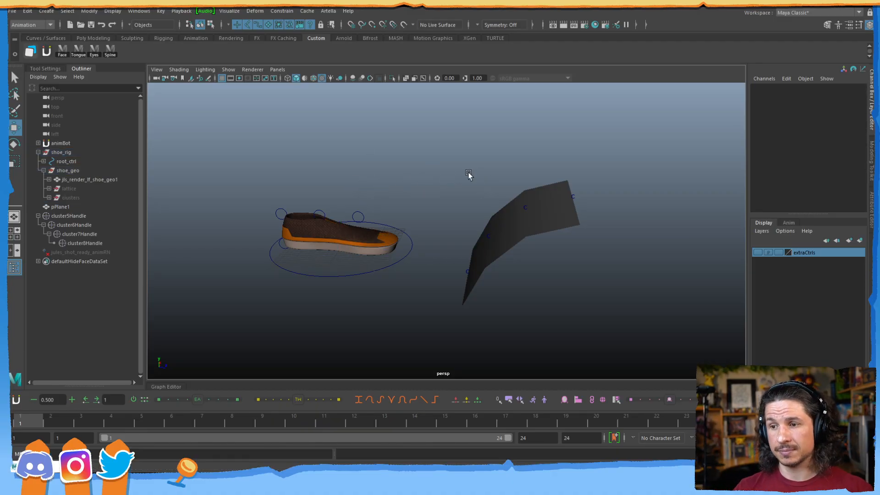
From a side view, test the shoe's toe, tongue and heel controls, undoing each move.
alt+drag(412, 197, 331, 187)
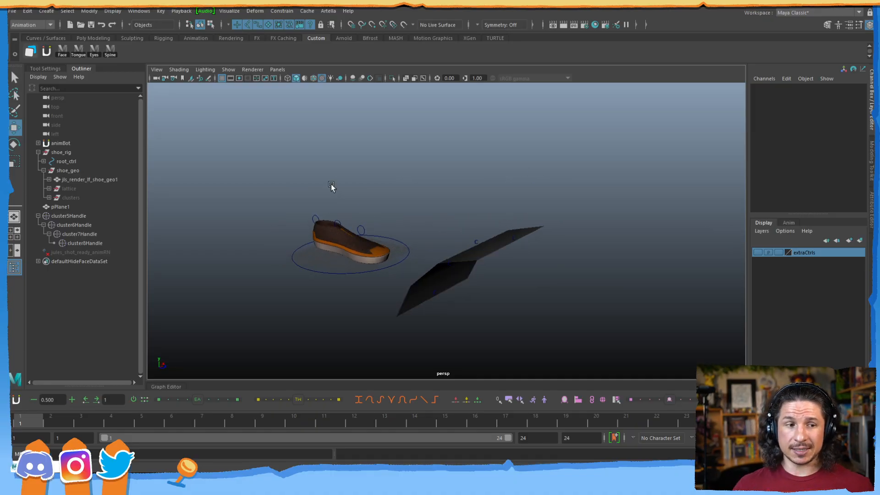
click(362, 230)
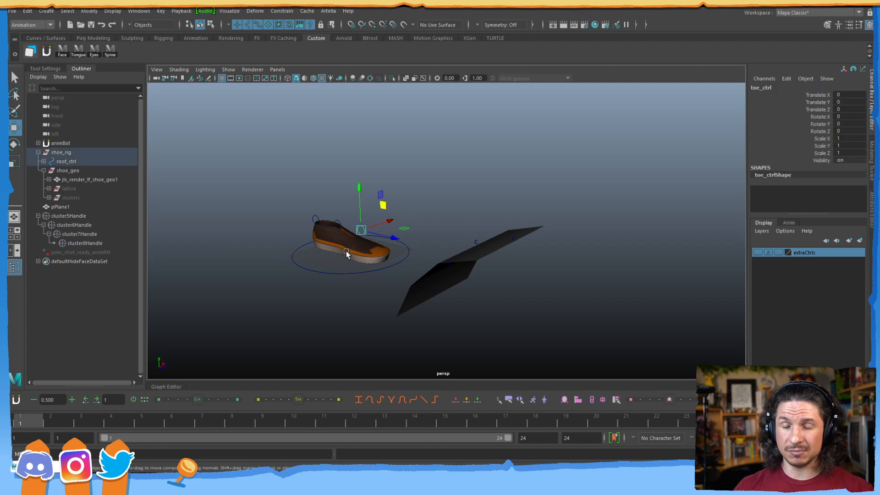
alt+middle_drag(349, 253, 382, 264)
alt+drag(382, 264, 472, 189)
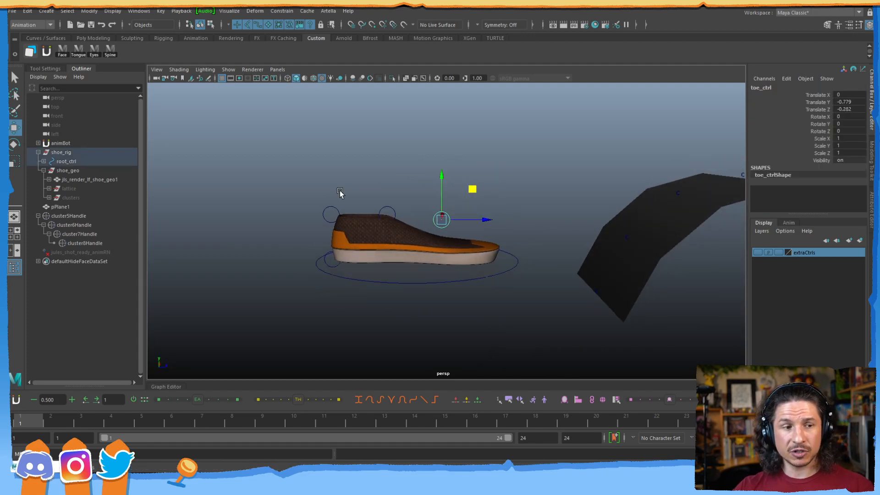
click(387, 213)
drag(416, 183, 427, 178)
key(ctrl+z)
drag(350, 195, 359, 173)
key(ctrl+z)
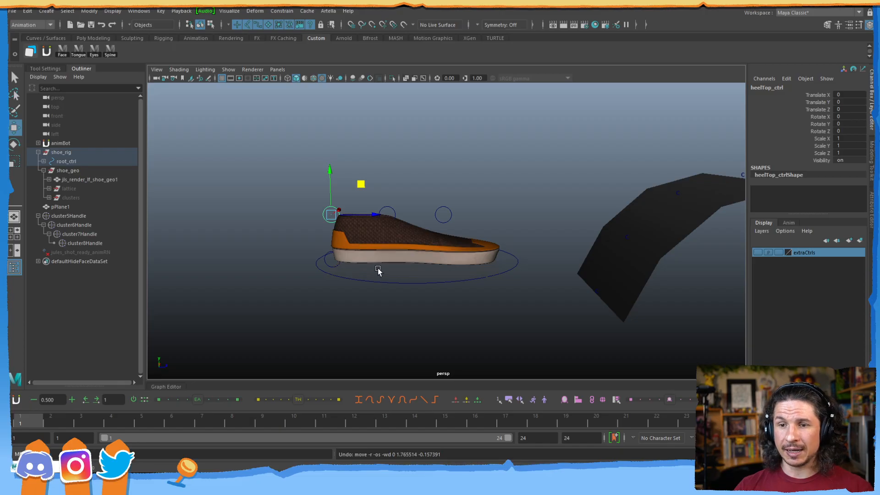
Set the shoe's lattice Visibility to 1 in the Channel Box.
click(69, 188)
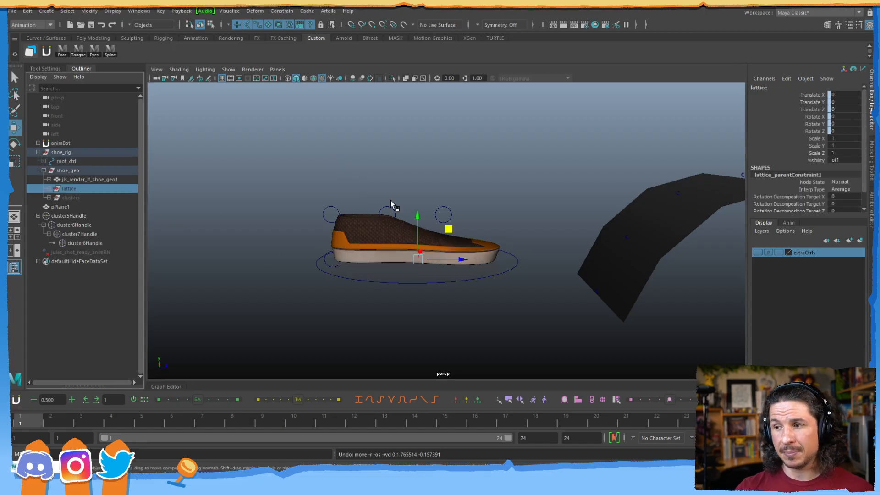
click(845, 160)
text(1)
key(Return)
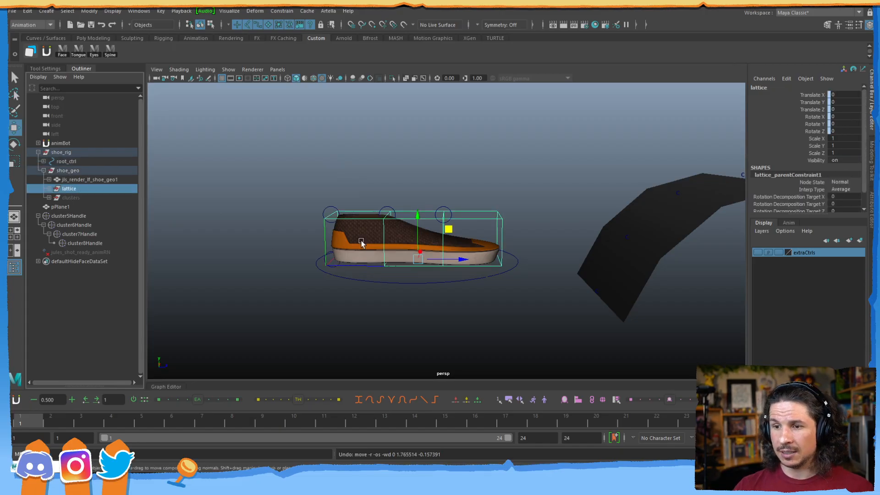